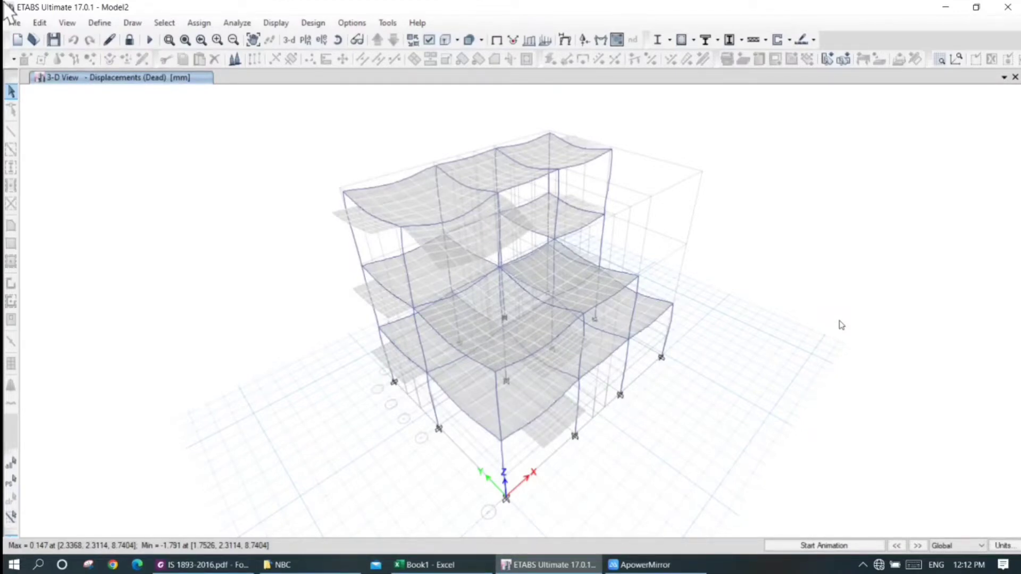
Arrange the ETABS model window beside the Excel workbook and switch to Excel
key("super+Left")
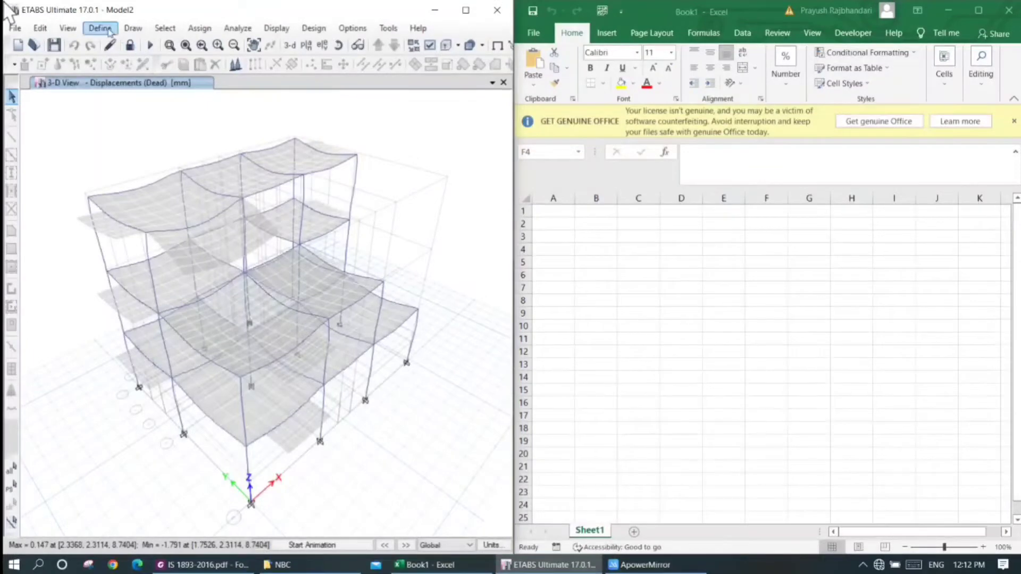
right_click(341, 162)
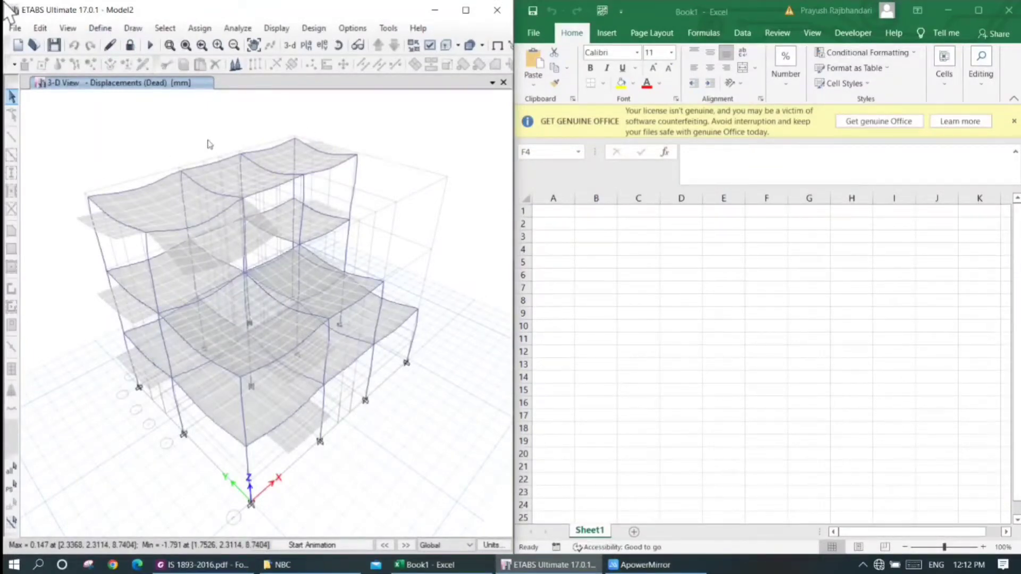
key("alt+Tab")
Enter the heading "IS1893: 2016" in cell C3 and the Z factor of 0.36 in row 4 below it
left_click(639, 238)
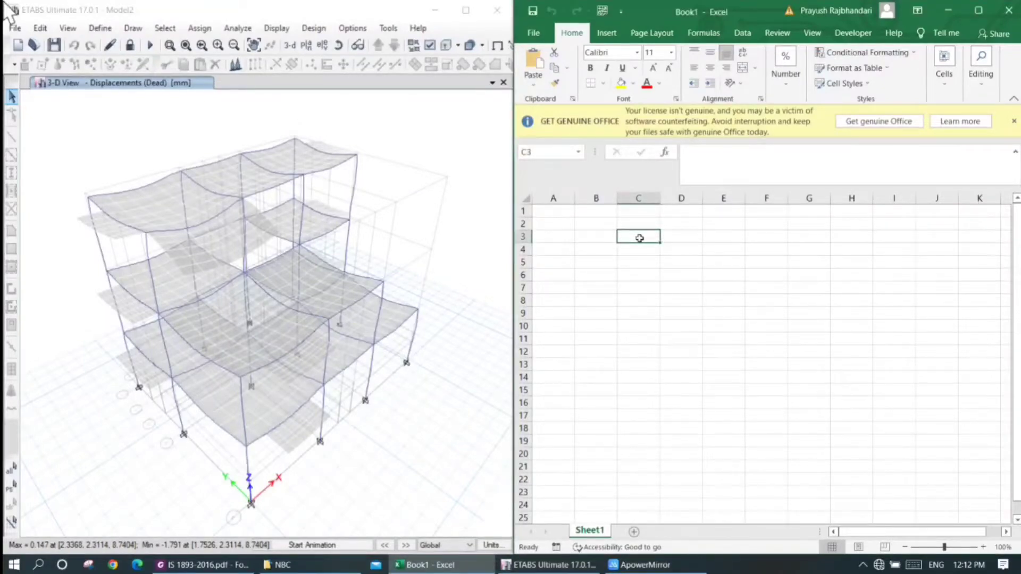
type("IS1893: 2016")
key("Return")
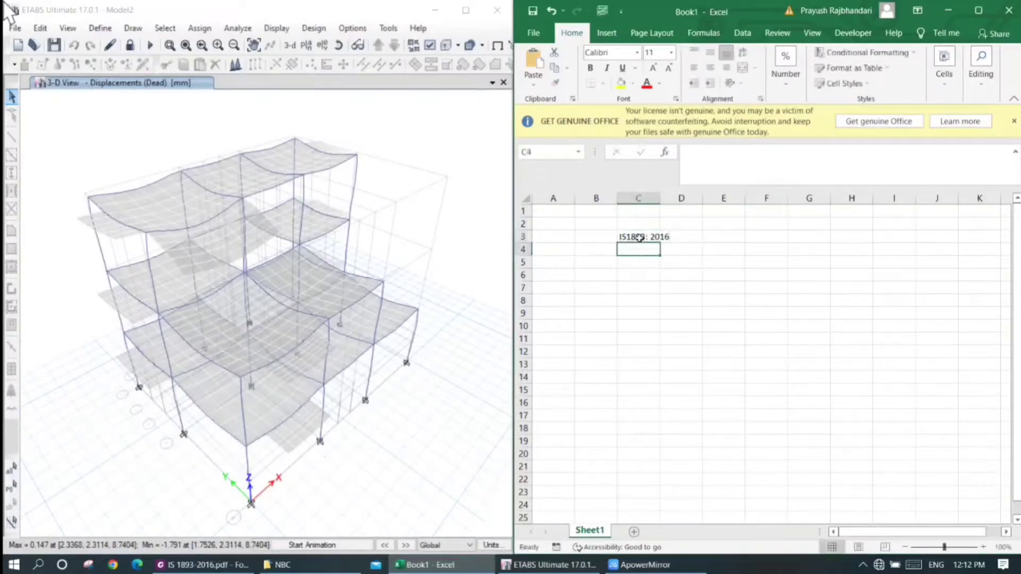
type("Z")
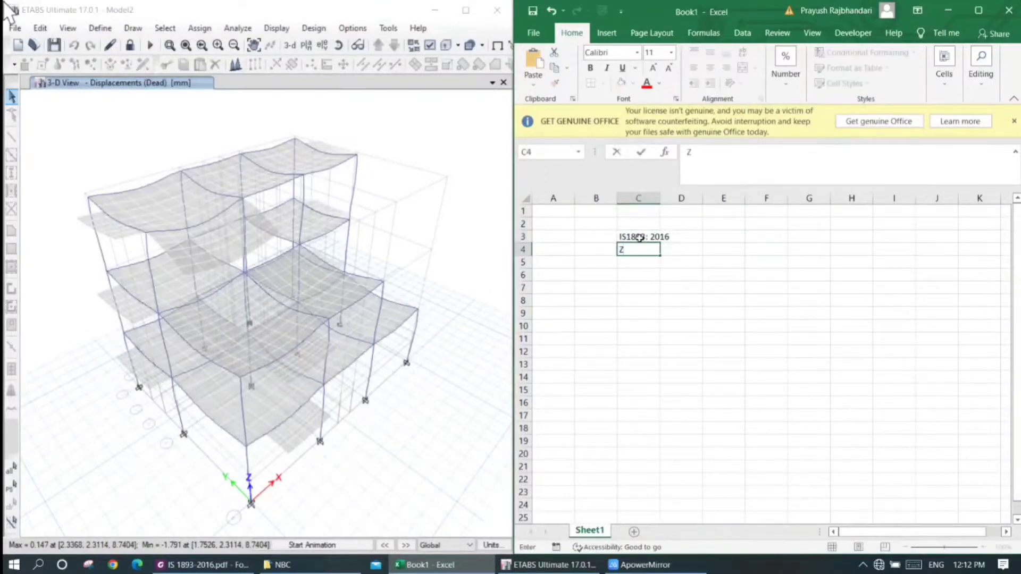
key("Tab")
type("0.36")
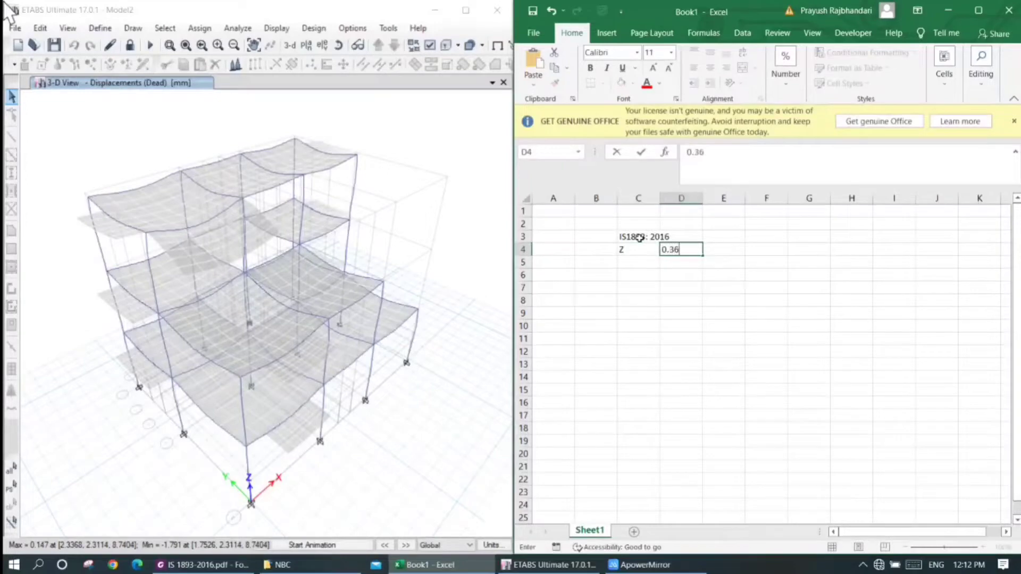
Add the factor I with a value of 1 in row 5 of the sheet
key("Return")
key("Left")
type("I")
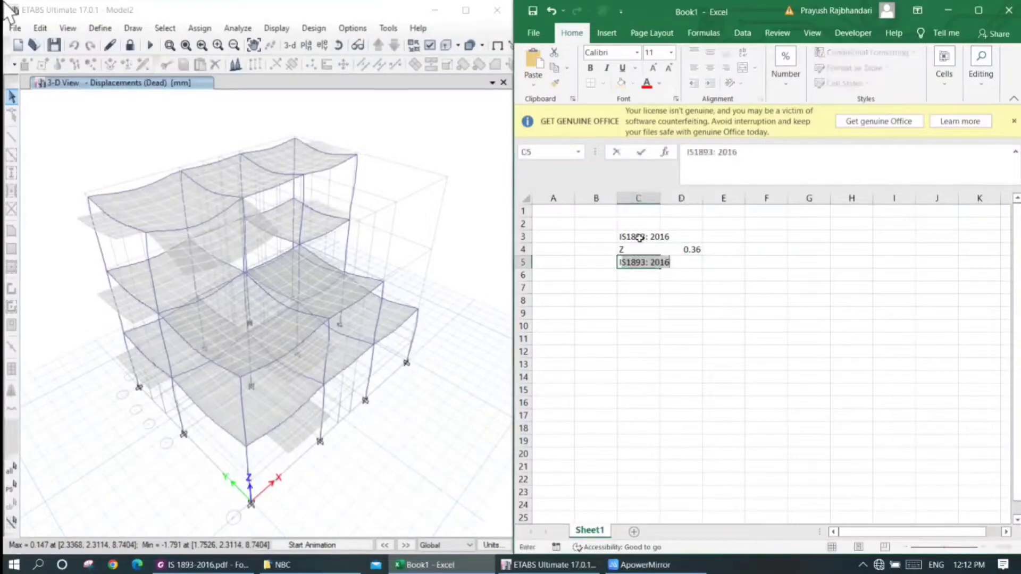
key("Delete")
key("Tab")
type("1")
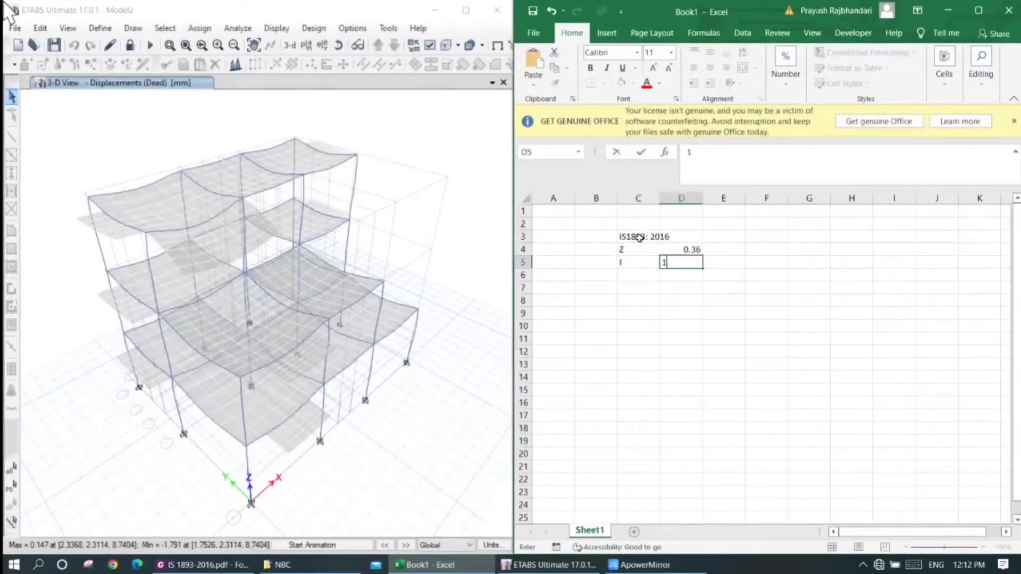
key("Return")
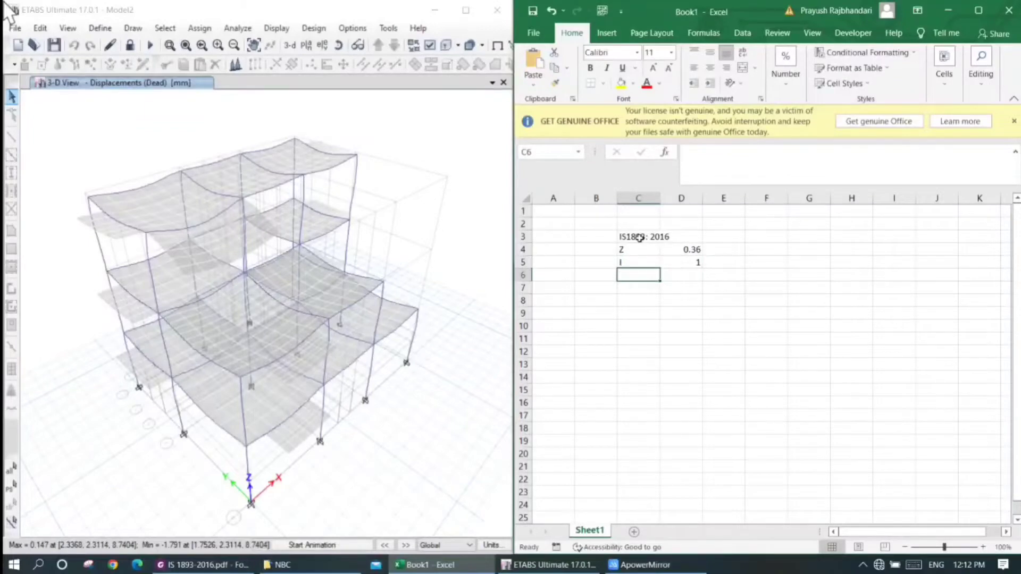
Add R with a value of 5 in row 6 and Sa/g with 2.5 in row 7
type("R")
key("Tab")
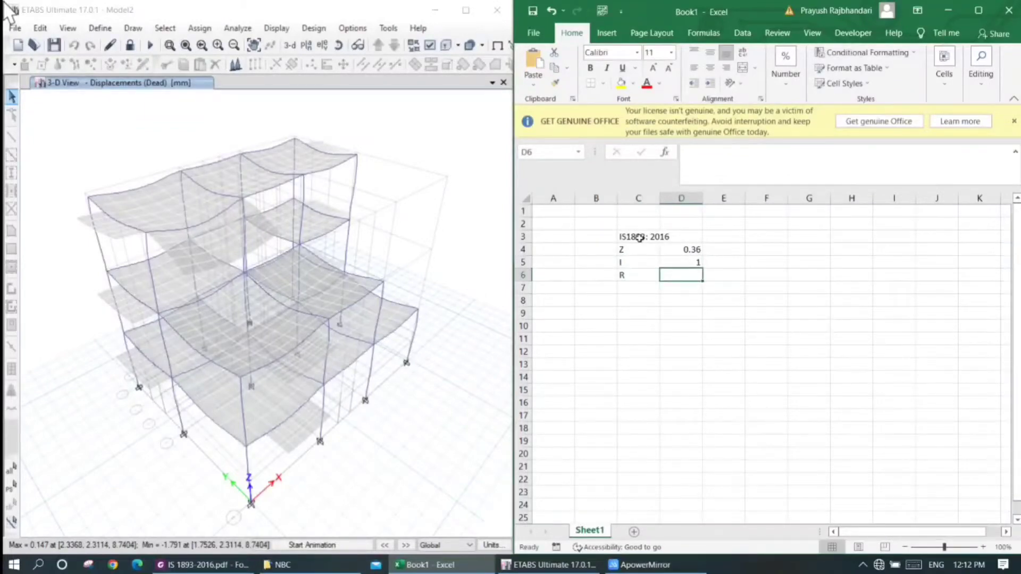
type("5")
key("Return")
type("Sa/g")
key("Tab")
type("2.5")
key("Return")
key("Return")
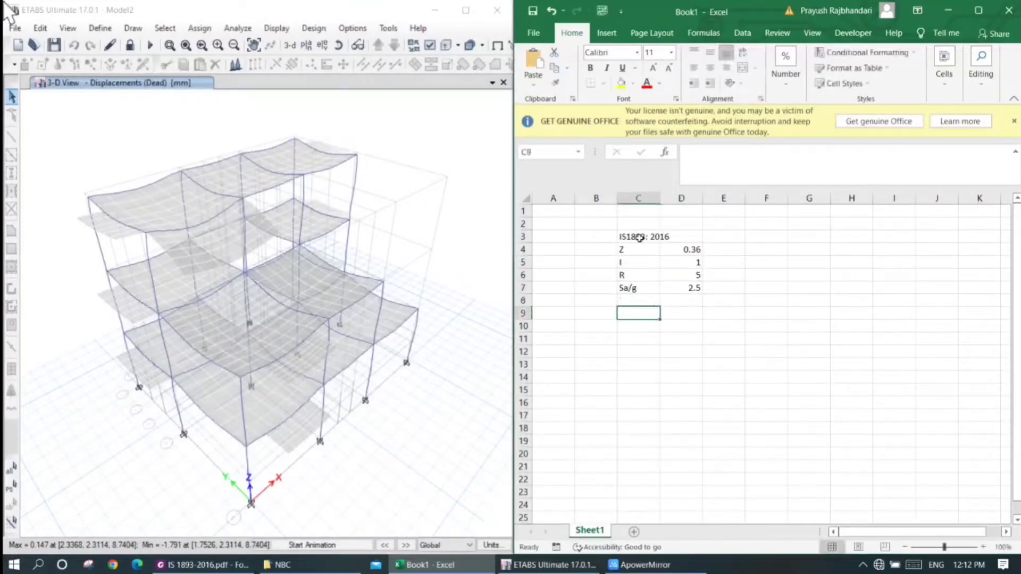
Label cell C9 "Ah=" and calculate the coefficient in D9 with the formula =D4*D5*D7/2/D6
type("Ah=")
key("Tab")
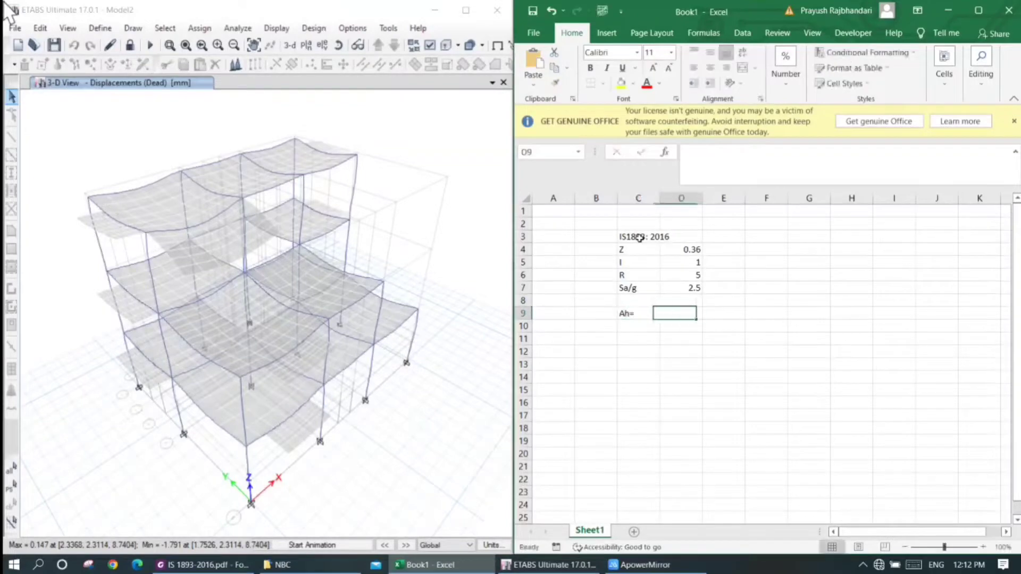
type("=")
left_click(689, 249)
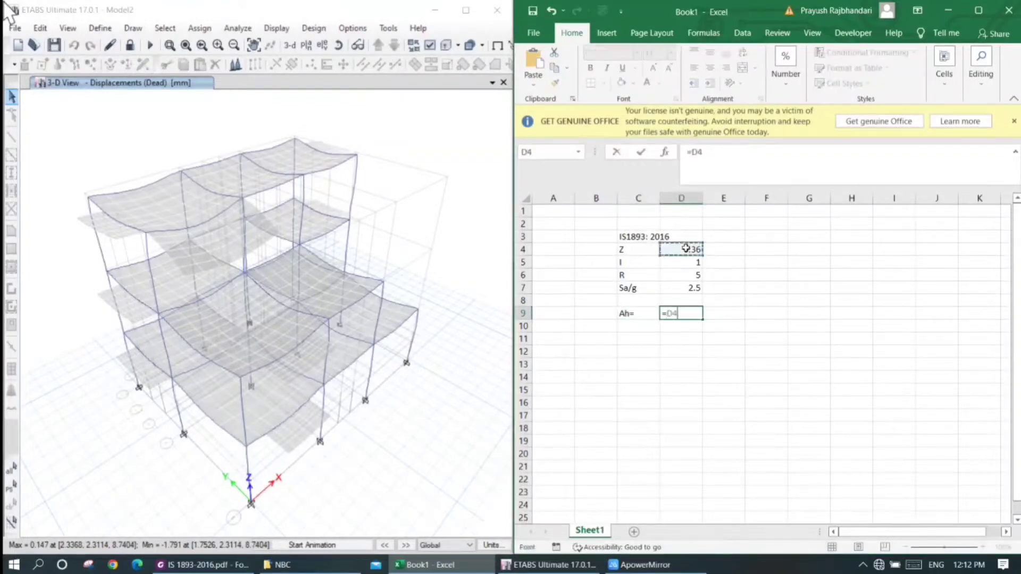
type("*")
left_click(685, 265)
type("*")
left_click(686, 288)
type("/")
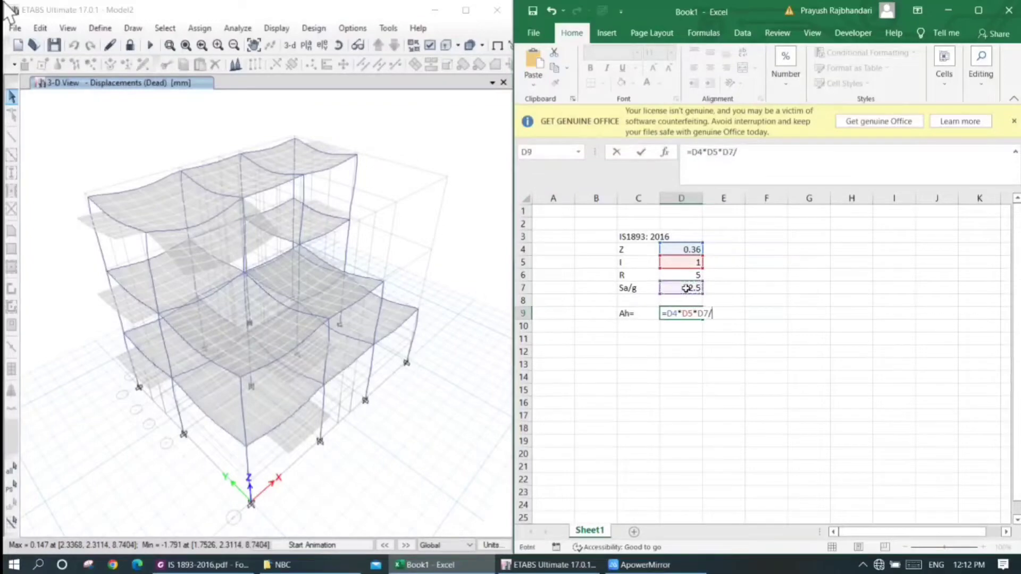
type("2/")
left_click(686, 273)
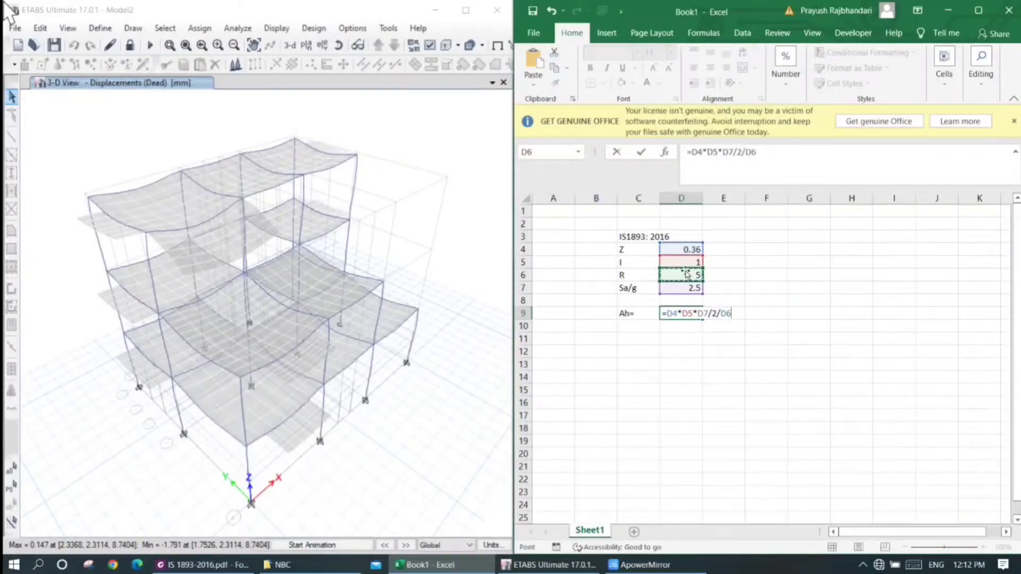
key("Return")
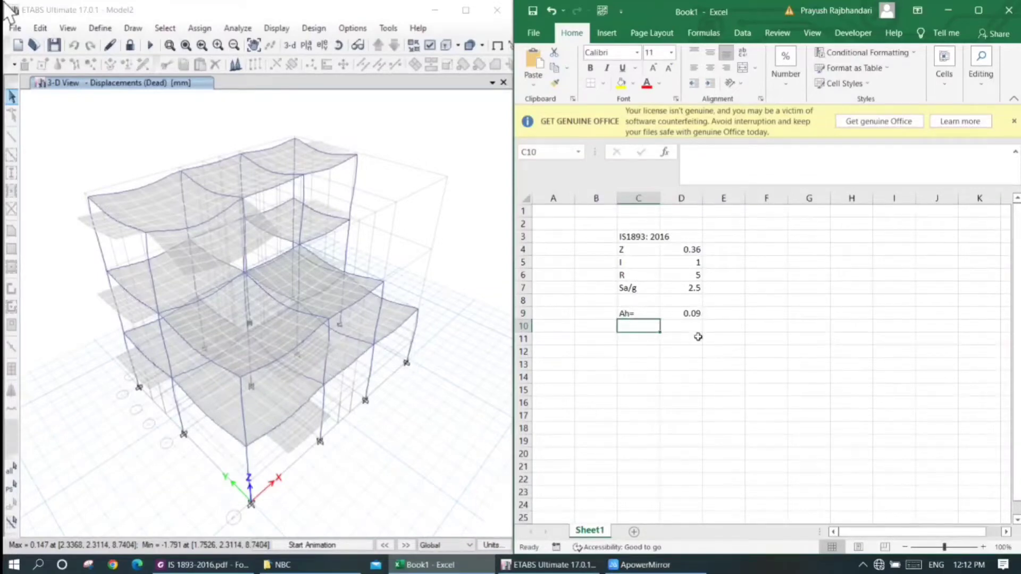
Label cell C11 "Seismic Wt=" and widen column C to fit the text
left_click(638, 340)
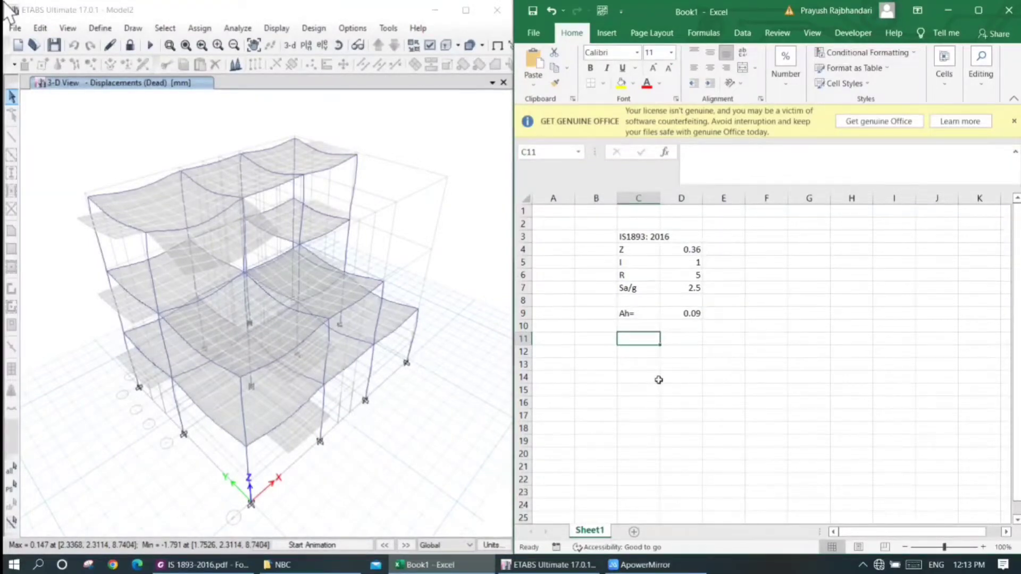
type("S")
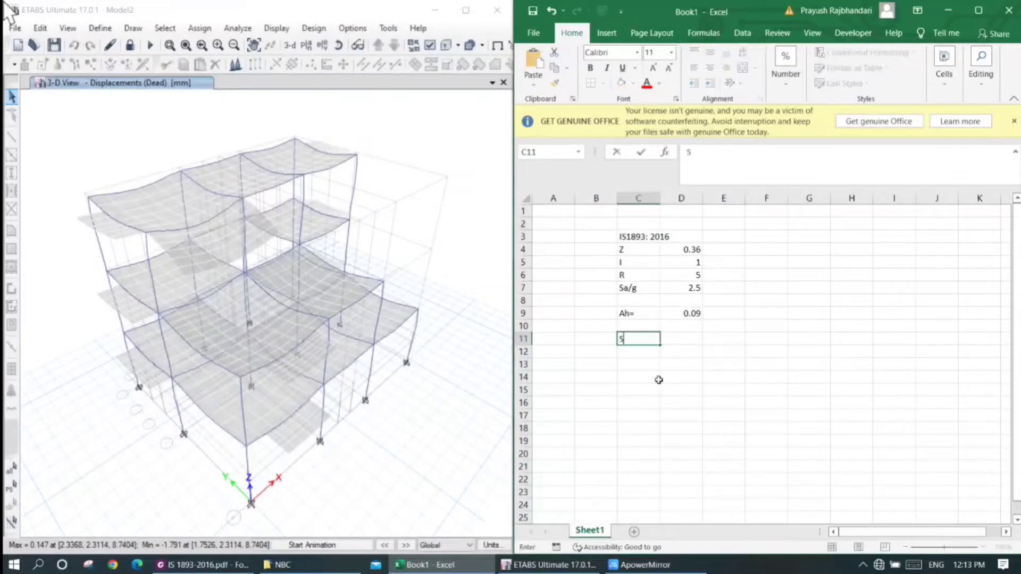
type("eismic:Wt")
key("ctrl+Return")
key("ctrl+x")
key("Left")
key("ctrl+v")
key("Right")
key("Right")
left_click(600, 340)
key("ctrl+c")
left_click(629, 341)
key("ctrl+v")
left_click_drag(660, 197, 679, 198)
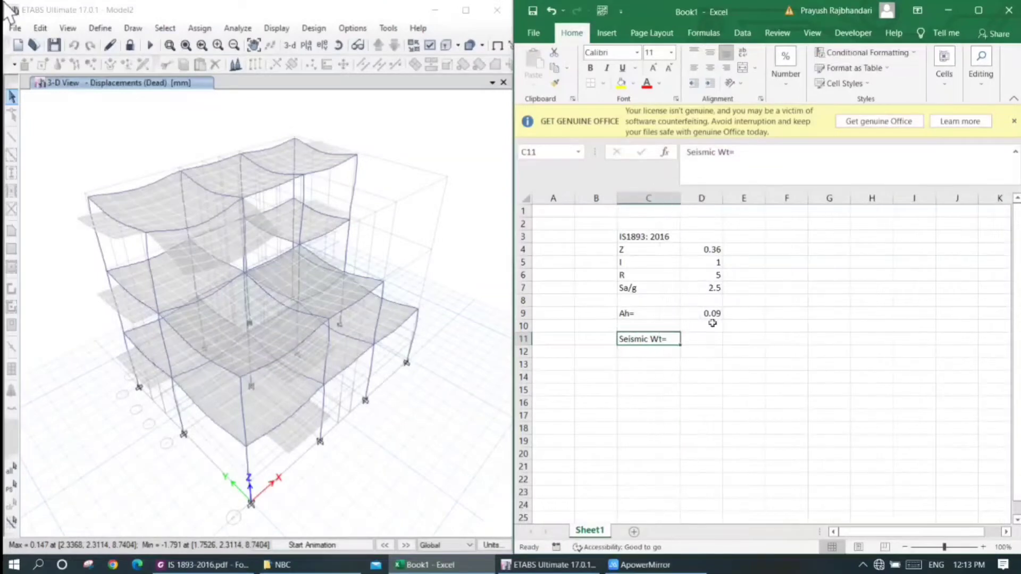
Enter "All Dead Load+0.25*LL or 0.5*LL+0*Roof Live Load" in D11 beside the seismic weight label
left_click(708, 336)
type("All")
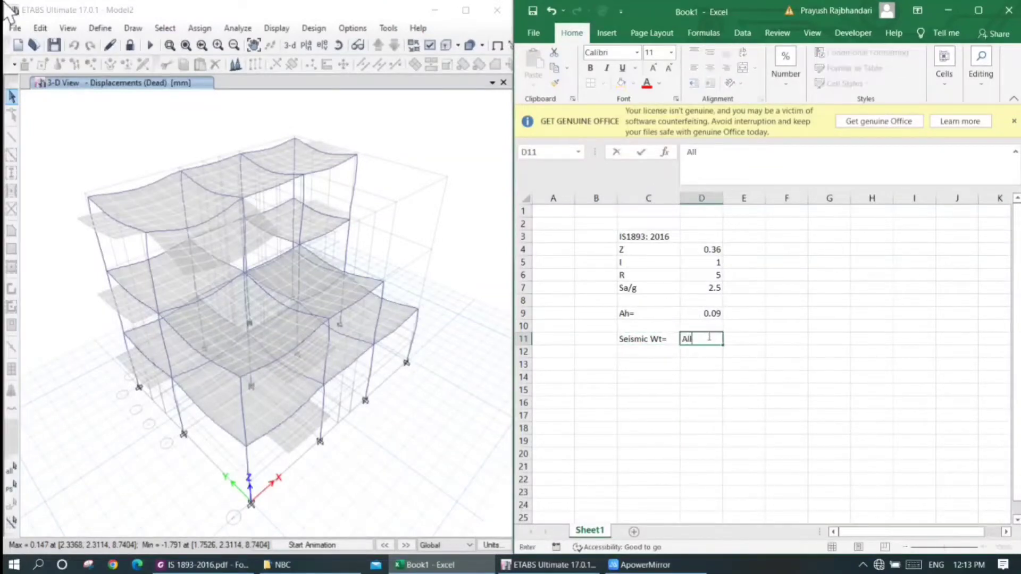
type(" Dead Load+0.")
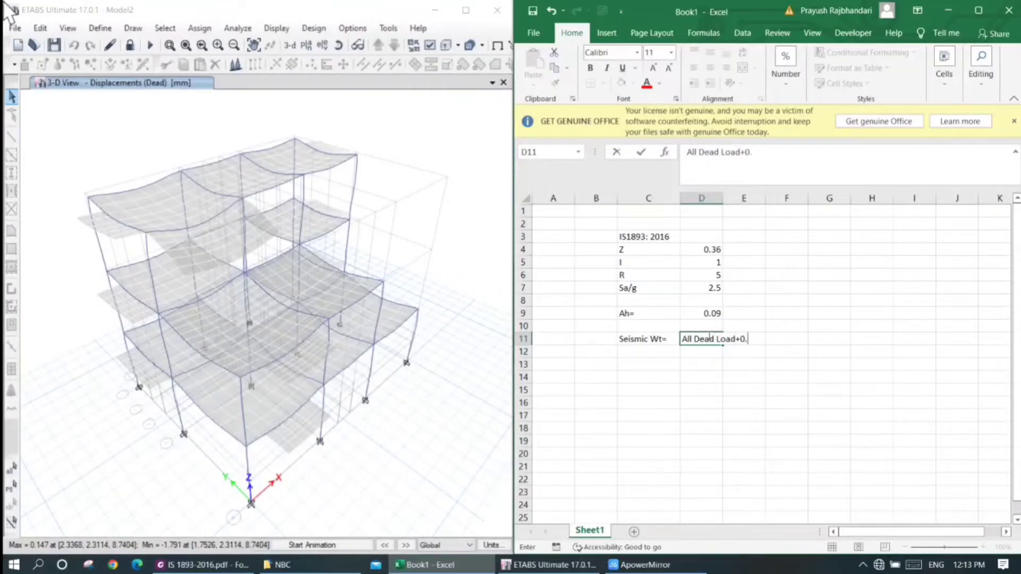
type("25*LL or 0.5*LL")
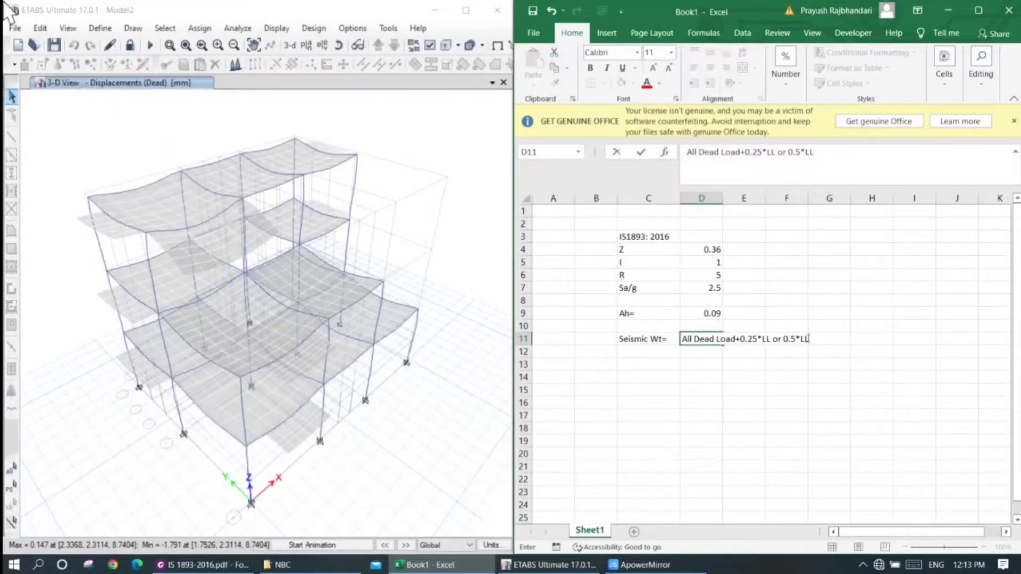
left_click(825, 172)
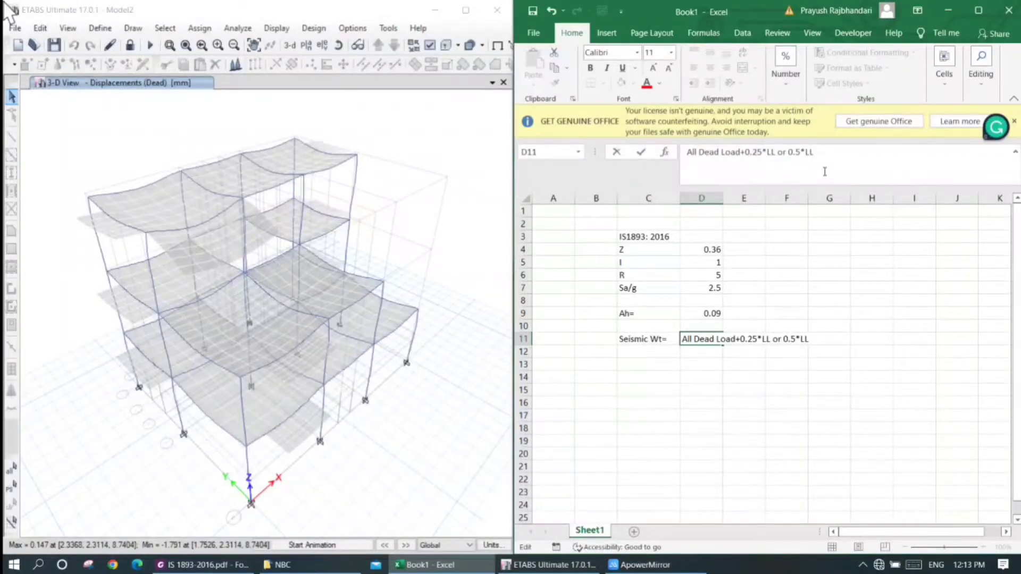
type("0*Roof Live Load")
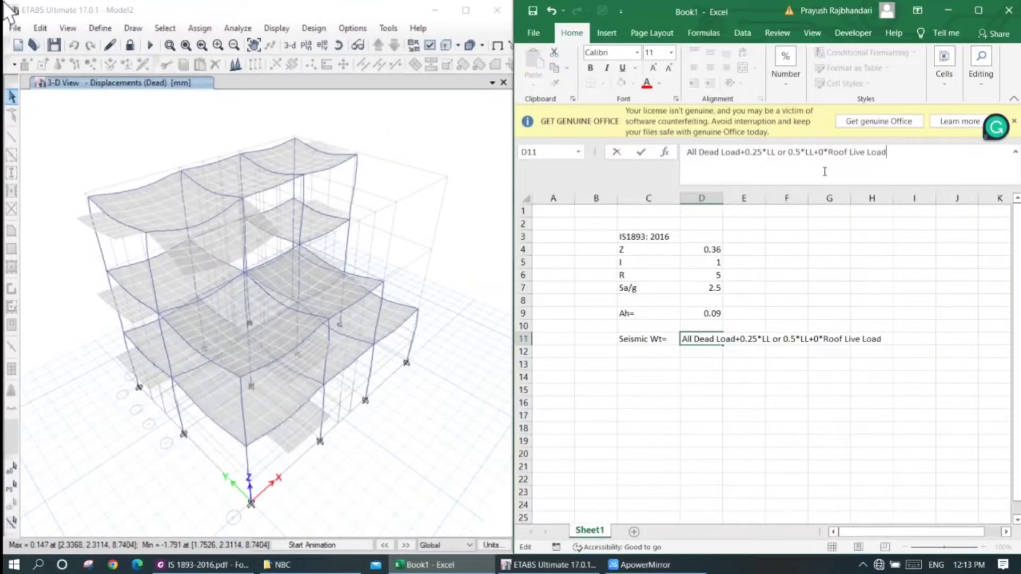
key("Return")
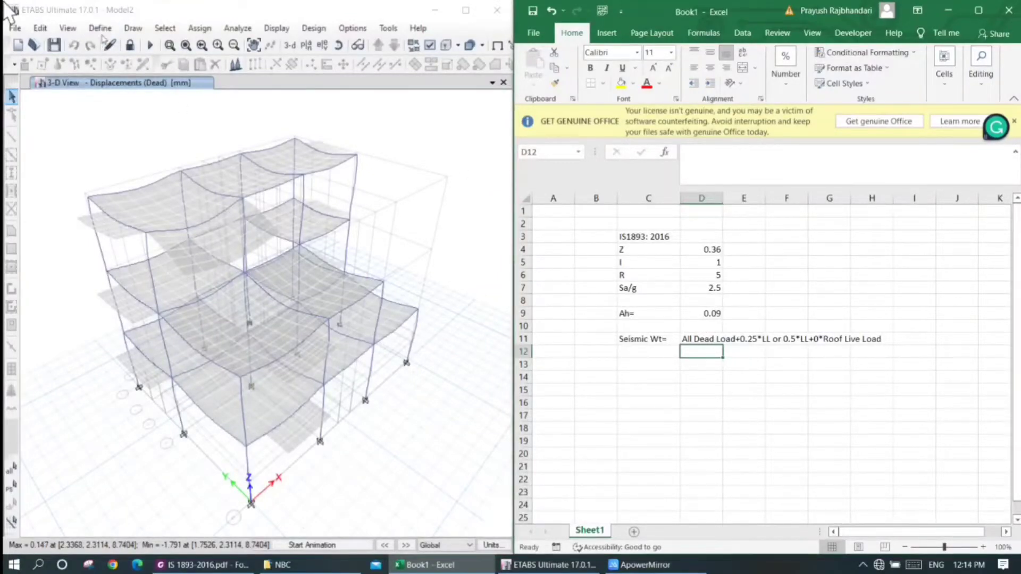
Unlock the ETABS model and open the definition of mass source MsSrc1
left_click(130, 45)
left_click(576, 333)
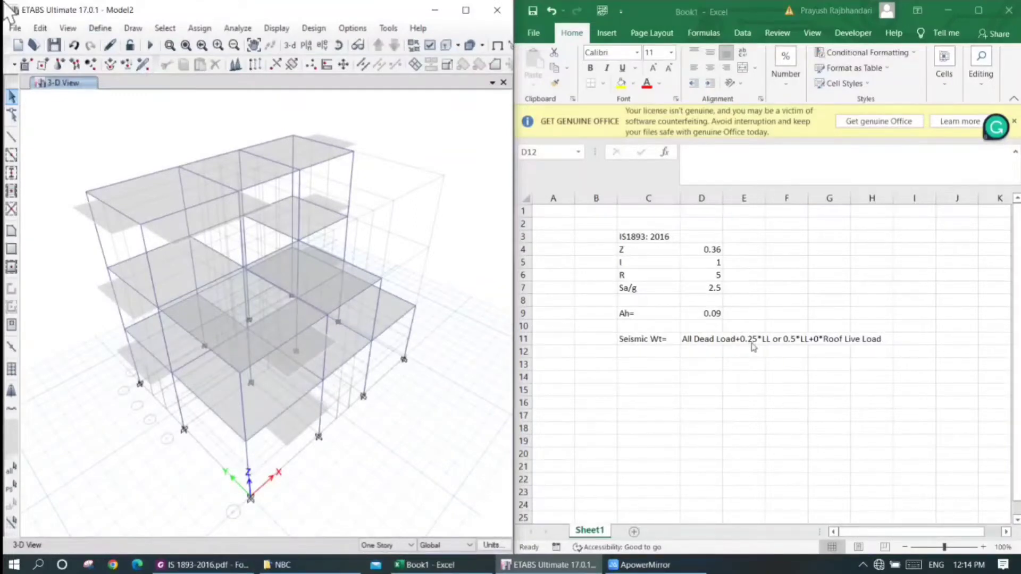
left_click(100, 29)
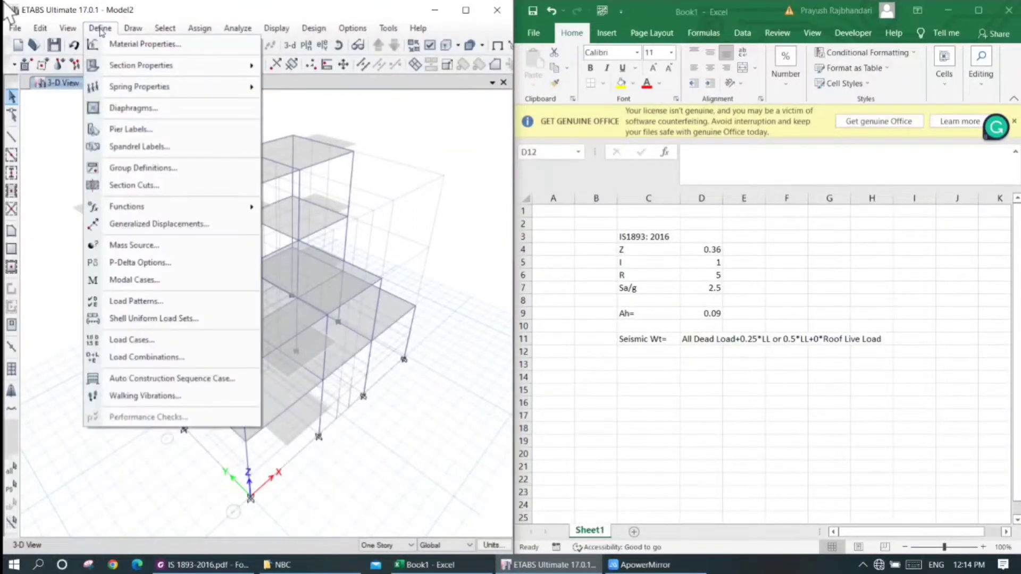
left_click(134, 245)
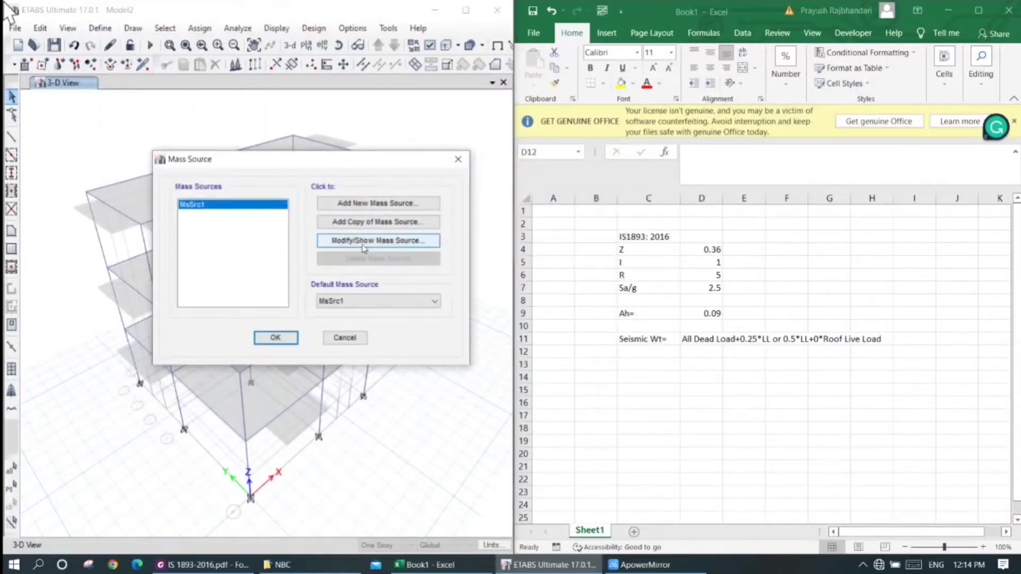
left_click(435, 240)
Review the mass multipliers of the live and Roof Live load patterns in MsSrc1, then accept the mass source definitions
left_click_drag(589, 158, 454, 123)
scroll(486, 205, "down", 1)
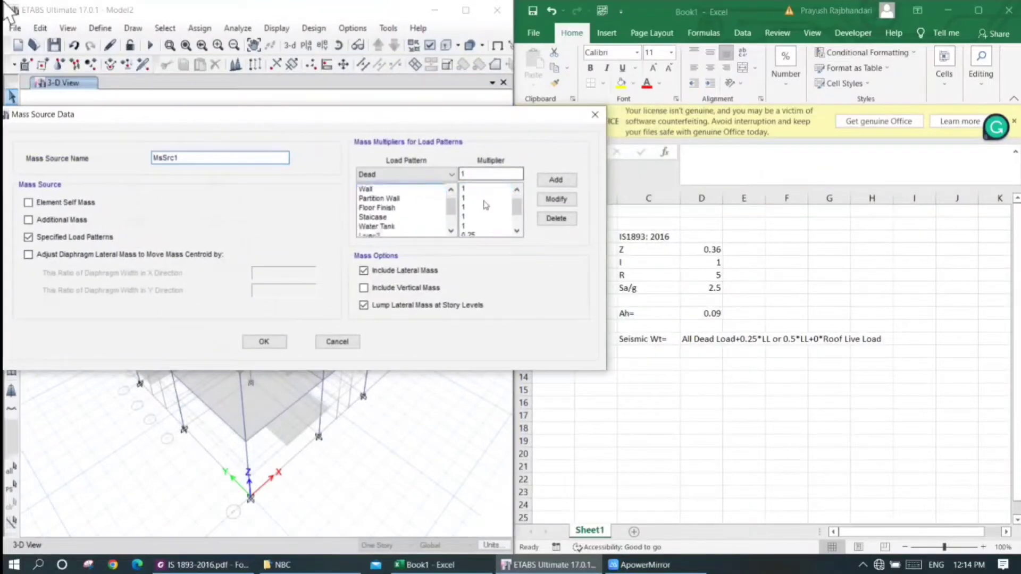
scroll(485, 206, "down", 3)
left_click(477, 207)
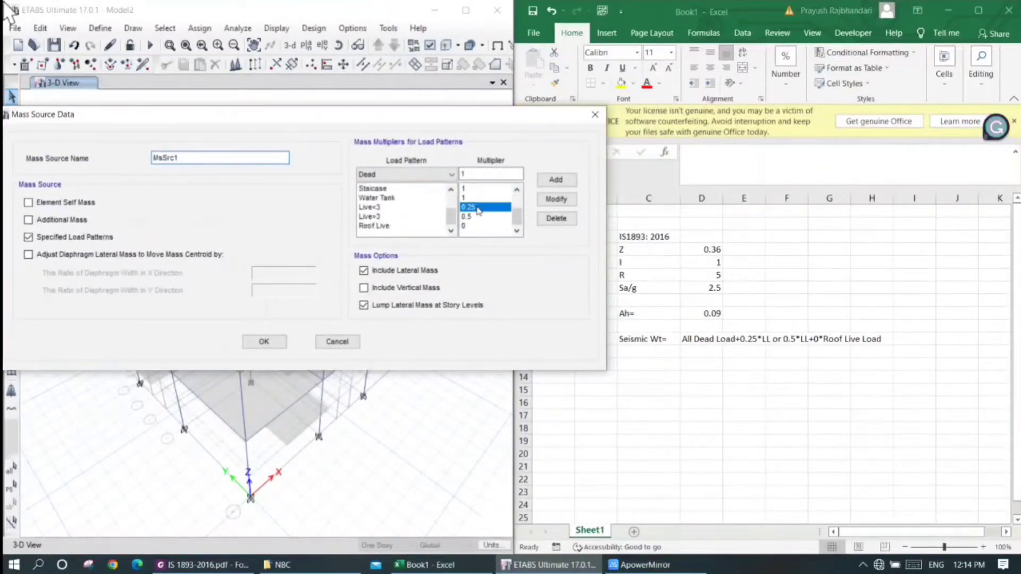
left_click(479, 218)
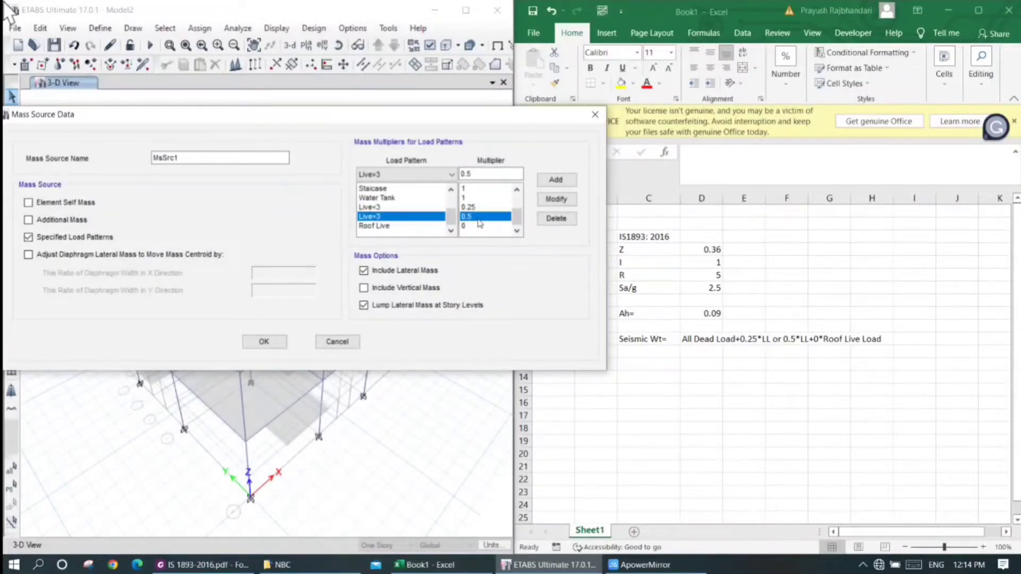
left_click(468, 227)
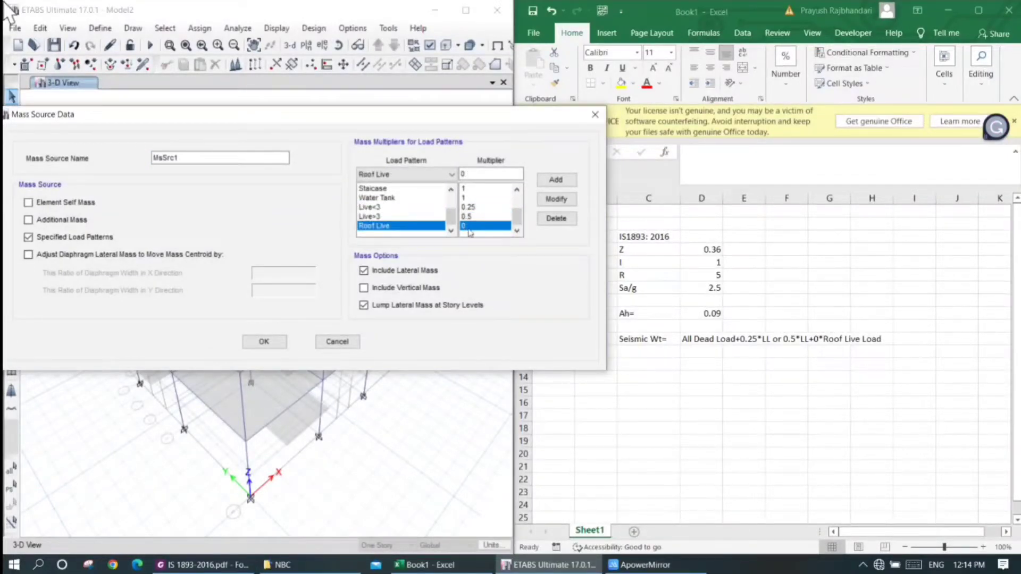
left_click(264, 342)
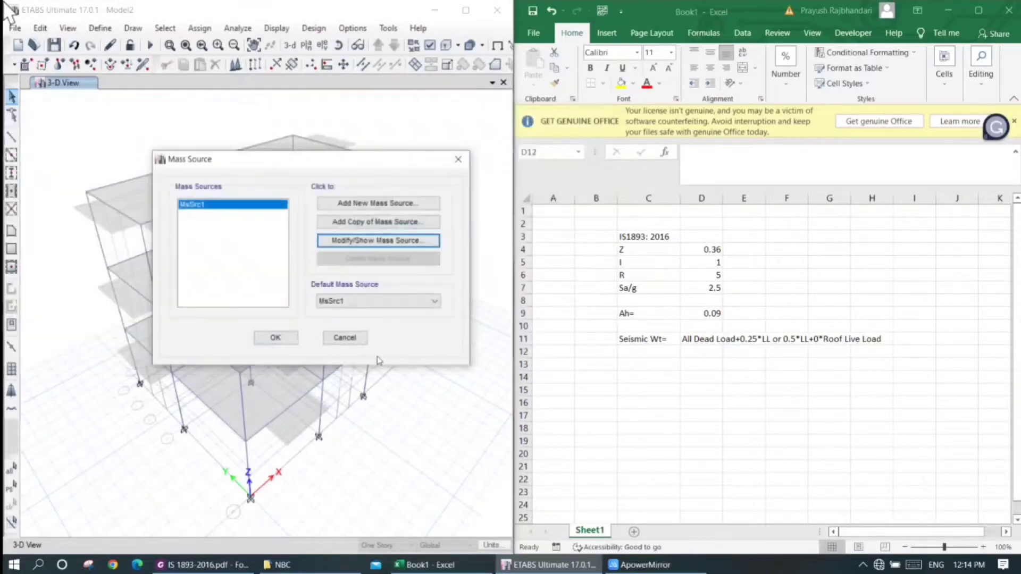
left_click(276, 338)
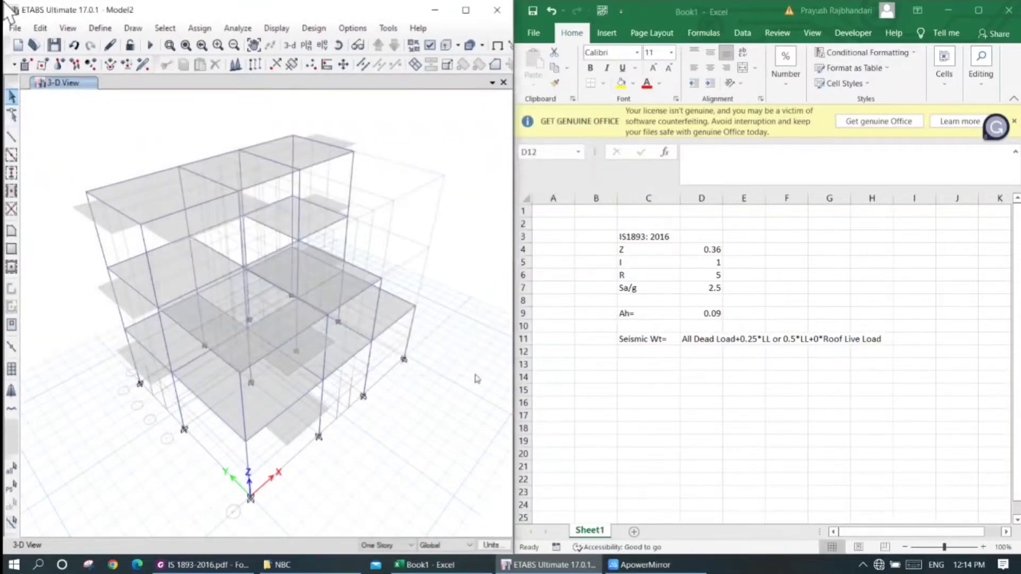
Review the IS 1893:2016 seismic loading settings of load pattern EQx, including its user-defined time period, and accept them
left_click(100, 28)
left_click(137, 301)
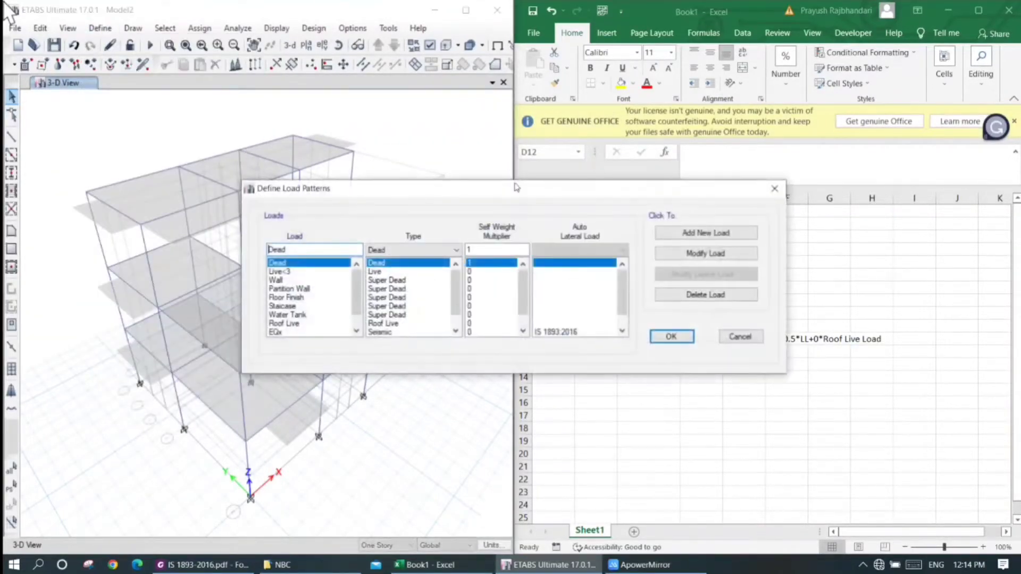
left_click_drag(431, 186, 319, 157)
scroll(355, 284, "down", 1)
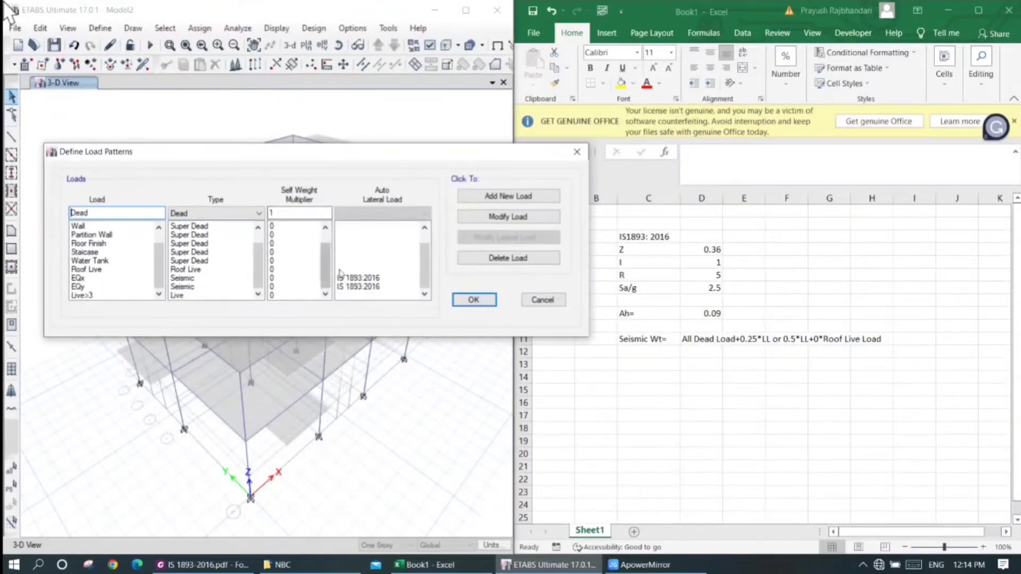
left_click(357, 279)
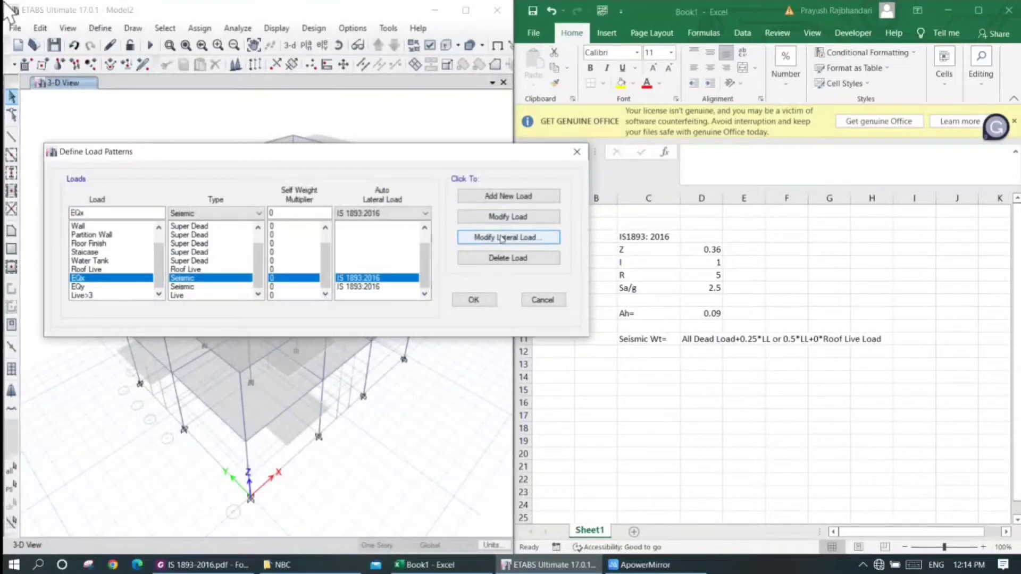
left_click(502, 239)
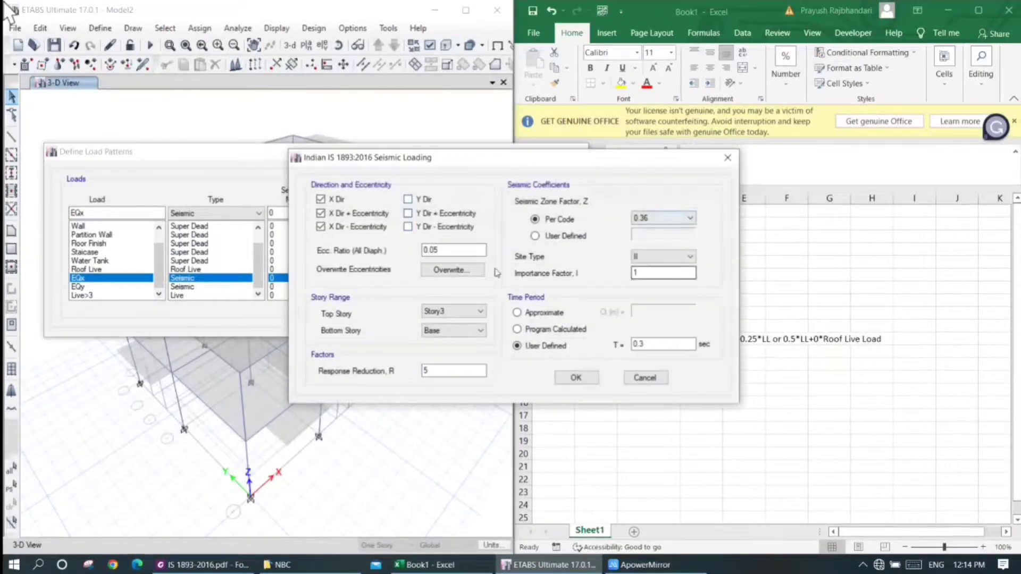
left_click_drag(634, 157, 475, 154)
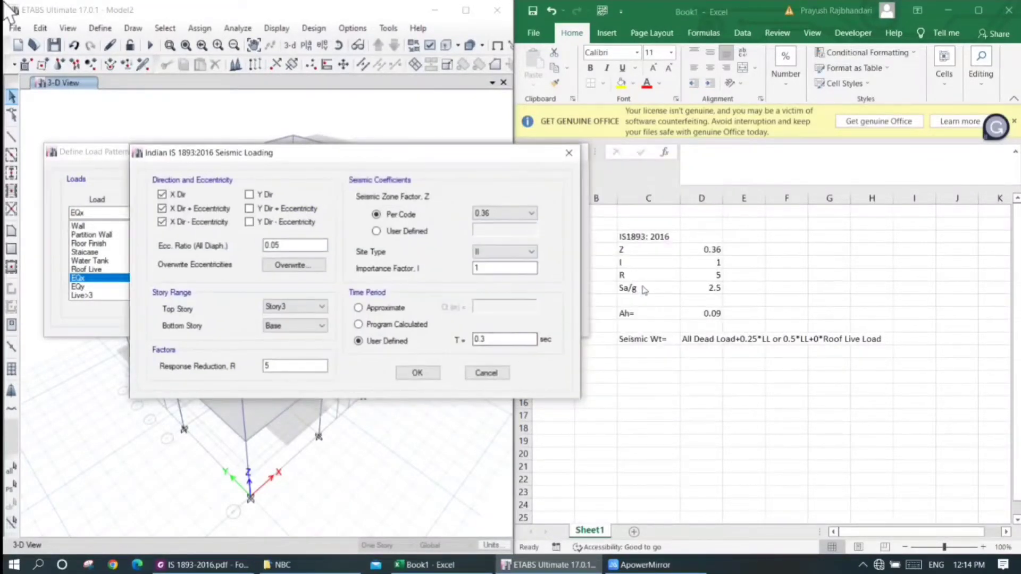
double_click(482, 339)
left_click(419, 372)
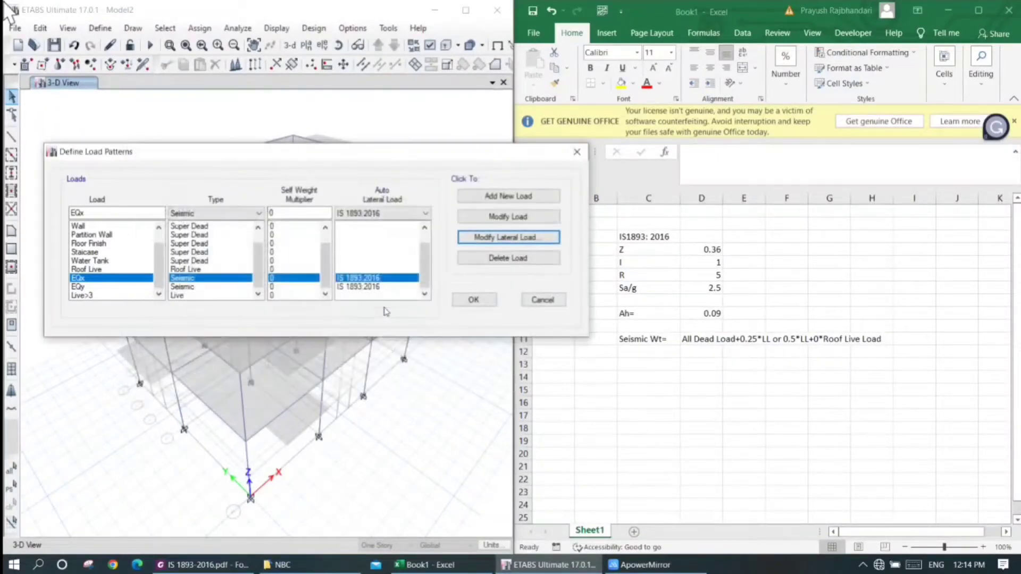
Review the seismic loading settings of load pattern EQy, including its time period, and accept the load pattern definitions
left_click(380, 291)
left_click(492, 238)
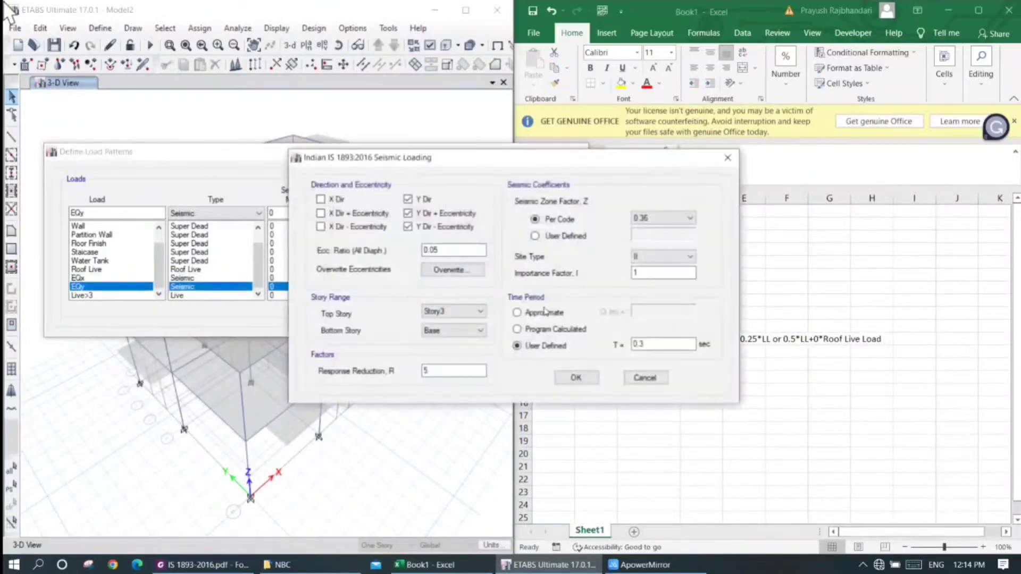
double_click(649, 339)
left_click(576, 378)
left_click(472, 299)
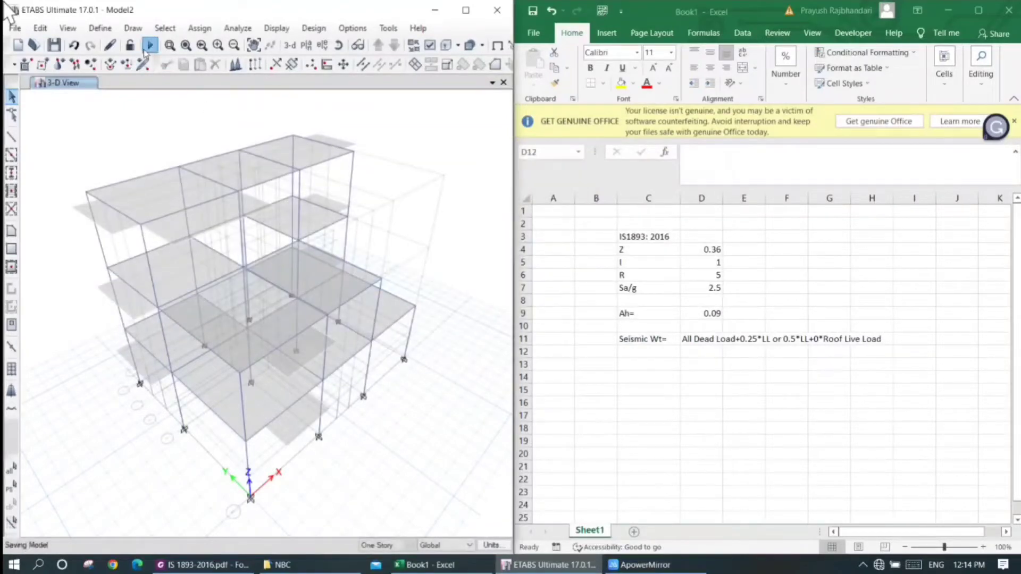
Run the analysis, then deselect the Reactions tables and collapse the table tree in the table chooser
left_click(148, 46)
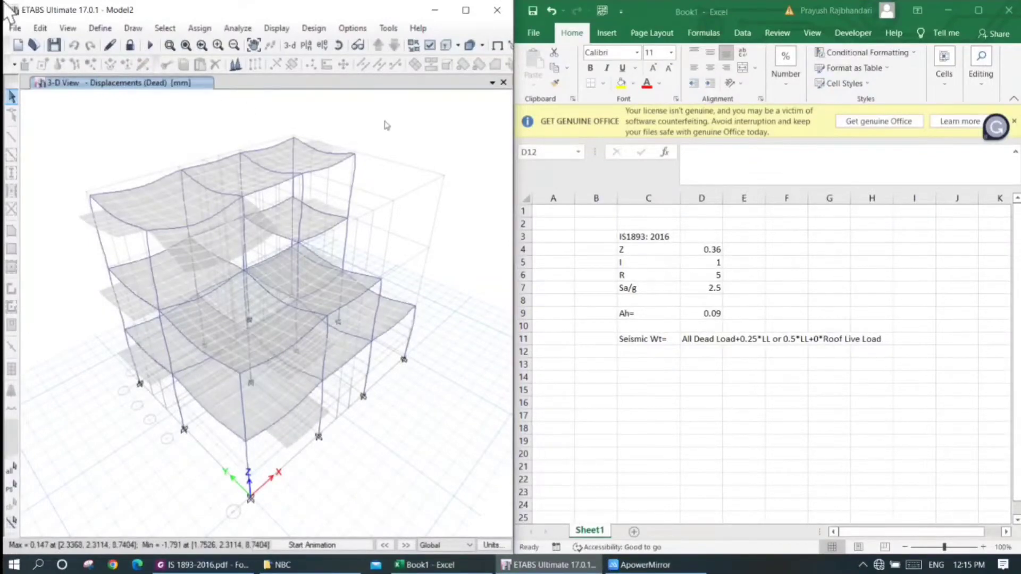
key("ctrl+t")
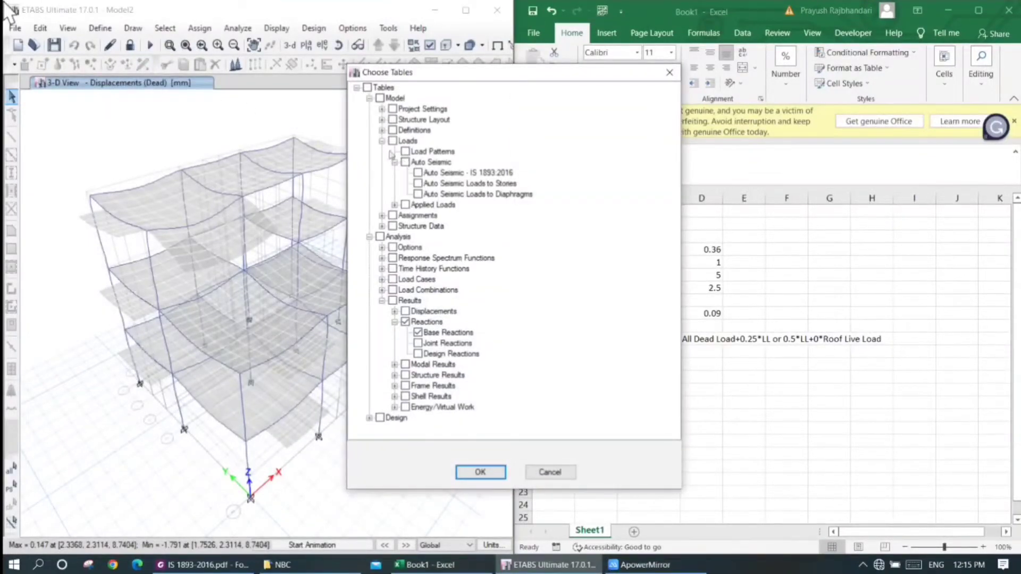
left_click(381, 141)
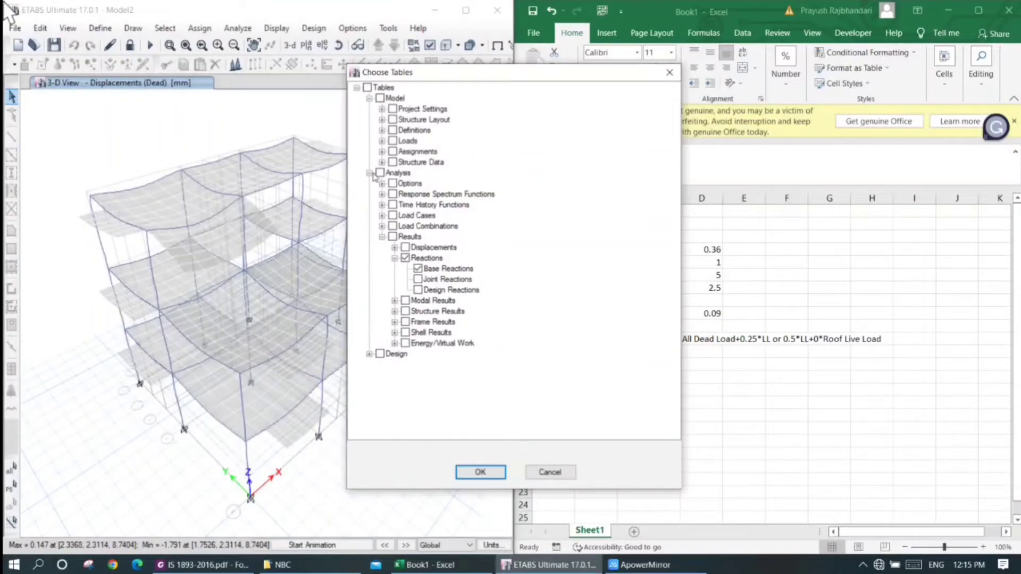
left_click(405, 258)
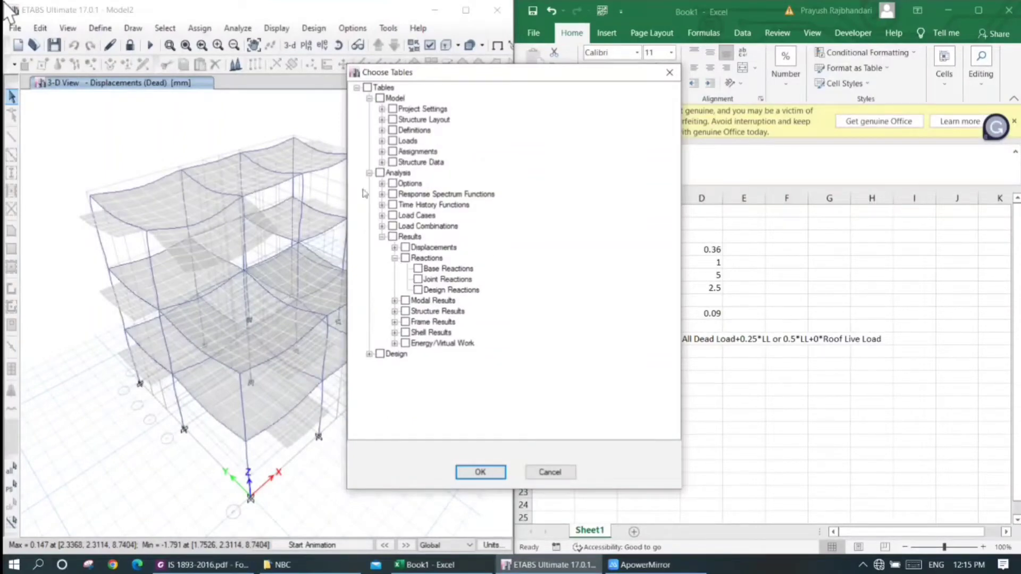
left_click(394, 258)
left_click(369, 173)
left_click(369, 98)
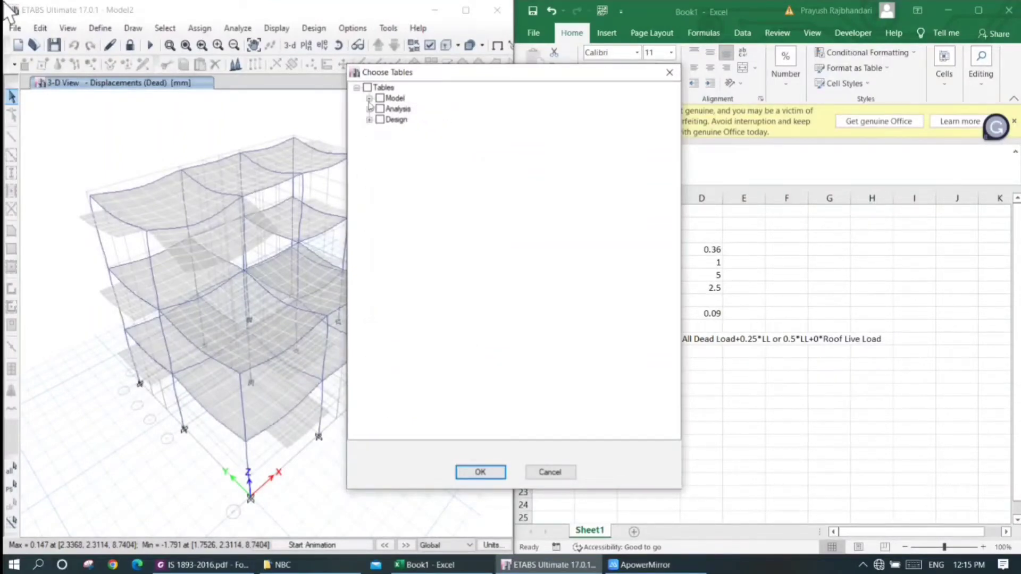
Display the Auto Seismic - IS 1893:2016 table from the model's load tables
left_click(369, 99)
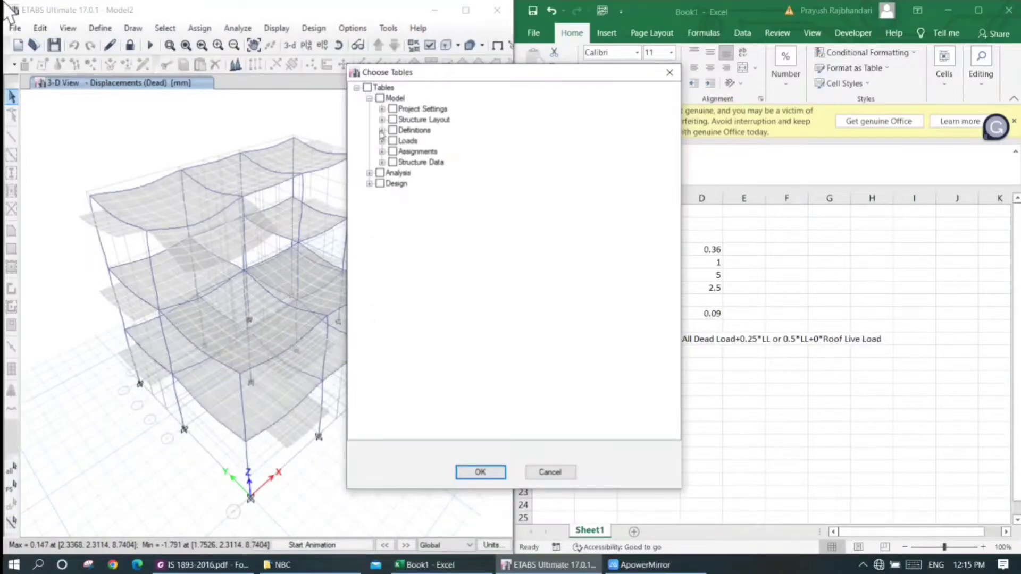
left_click(382, 130)
left_click(382, 130)
left_click(382, 141)
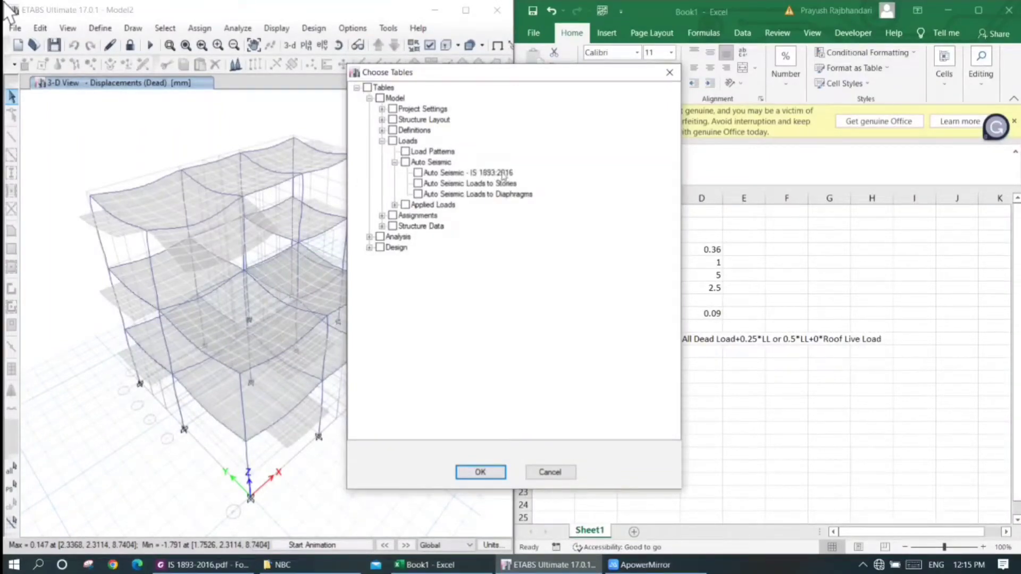
left_click(473, 473)
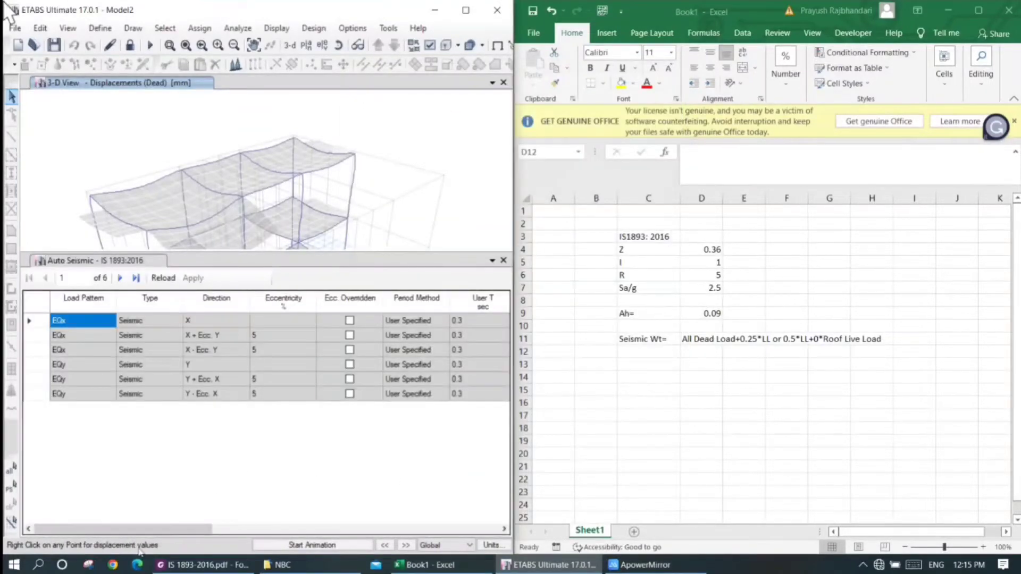
Examine the Base Shear and Coeff Used columns and compare the coefficient with the Ah formula in Excel cell D9
left_click_drag(155, 529, 466, 512)
left_click_drag(415, 321, 415, 437)
left_click_drag(466, 322, 471, 442)
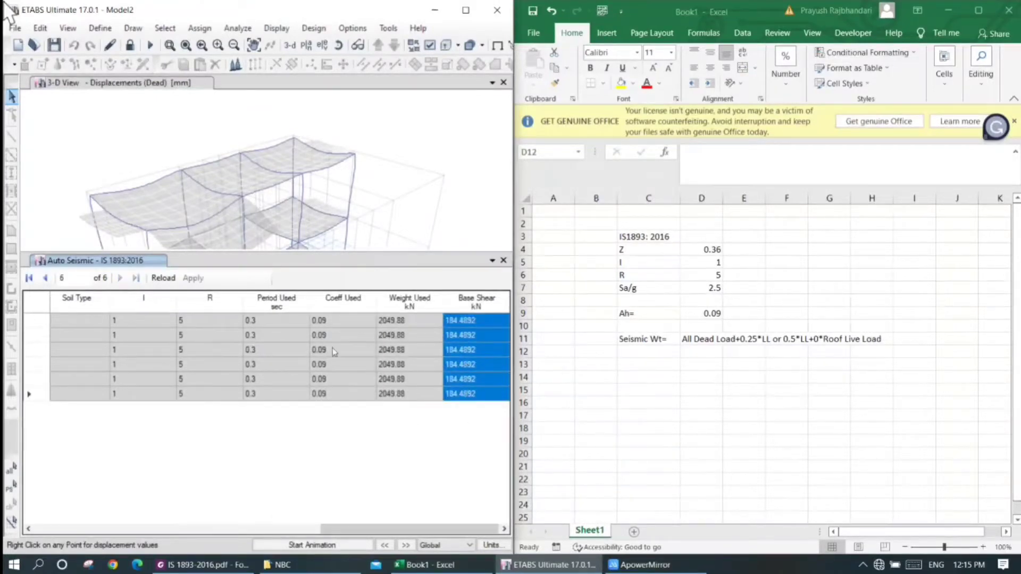
left_click_drag(332, 320, 336, 404)
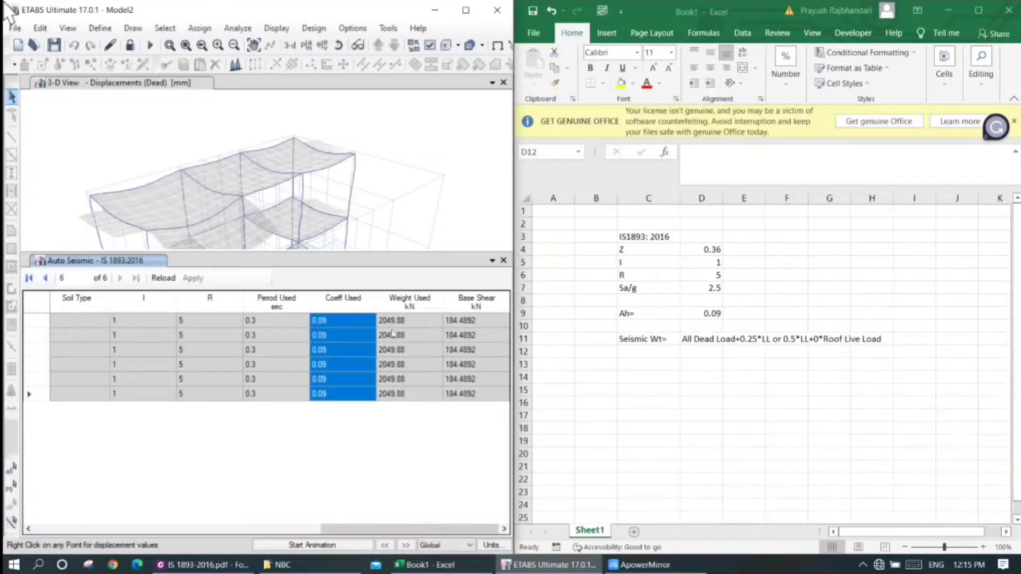
left_click(685, 316)
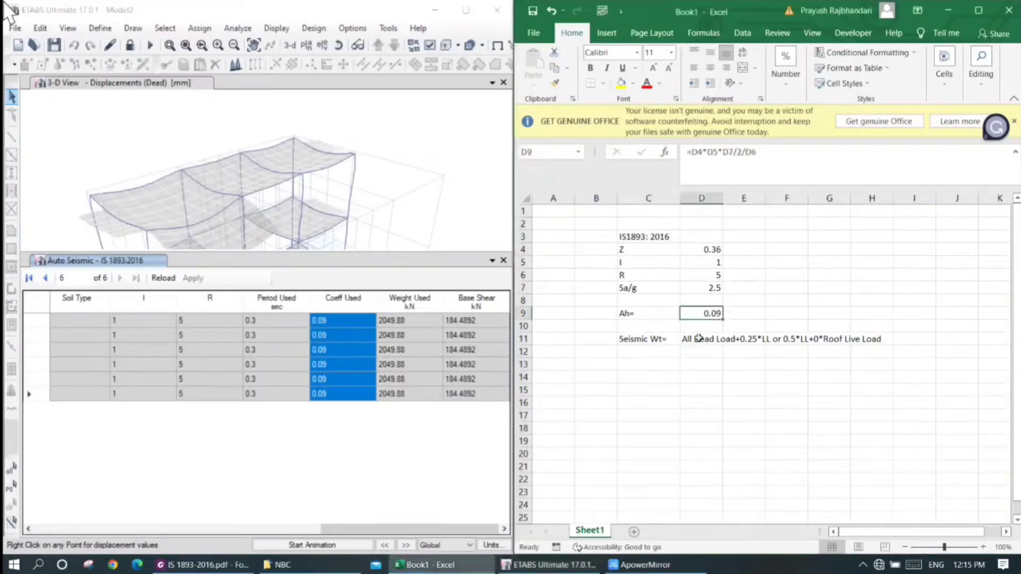
double_click(691, 313)
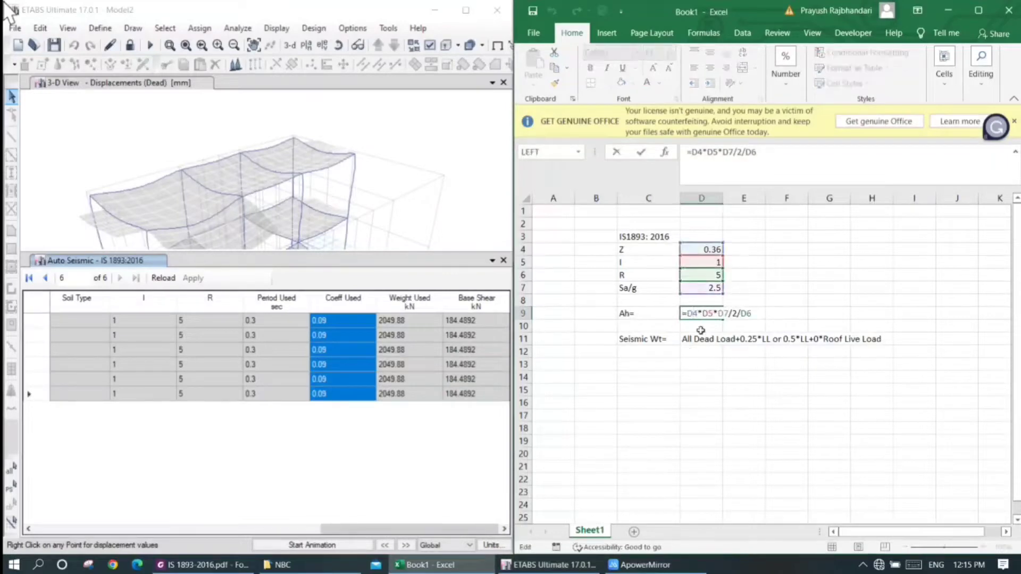
left_click(350, 325)
Examine the Weight Used and Base Shear columns of the Auto Seismic table, then close the Ah formula in Excel
left_click_drag(406, 320, 409, 399)
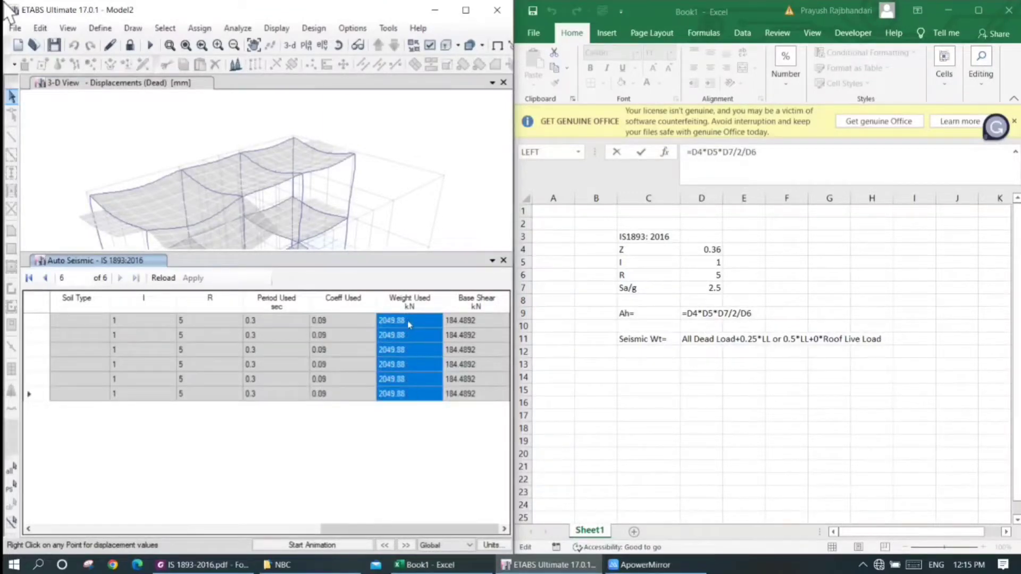
left_click(409, 323)
left_click(351, 321)
left_click_drag(464, 321, 465, 403)
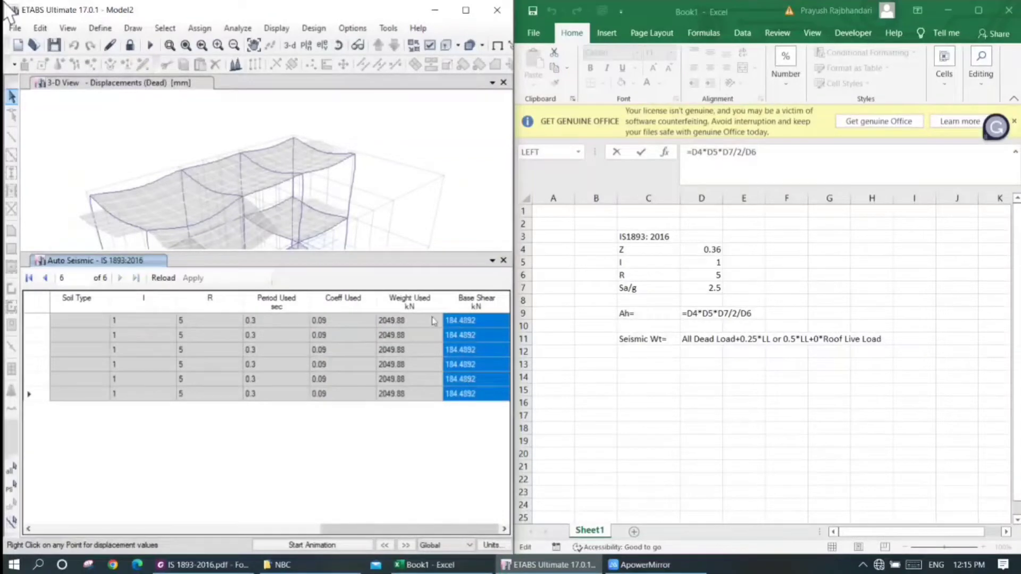
left_click(426, 322)
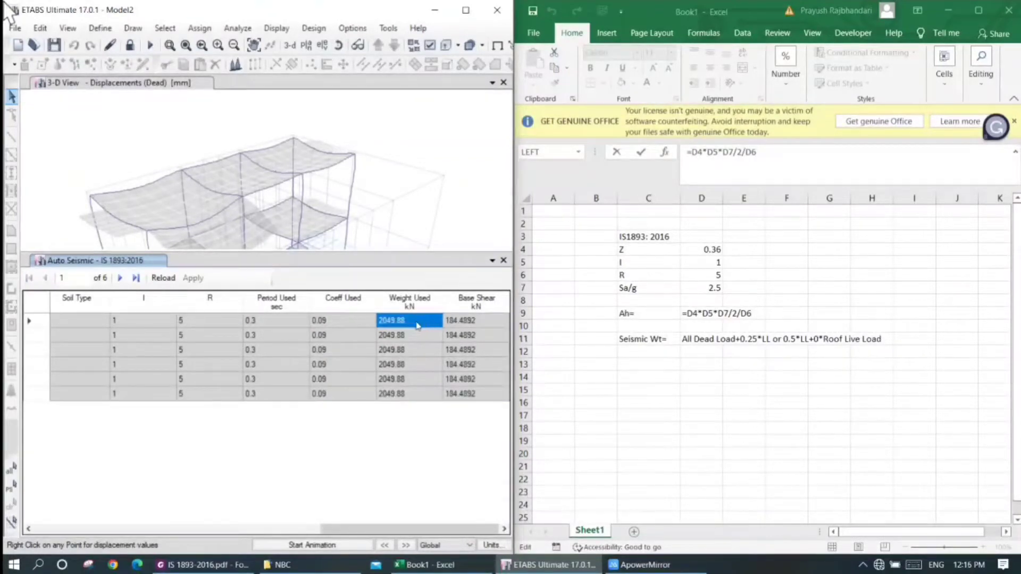
left_click(634, 341)
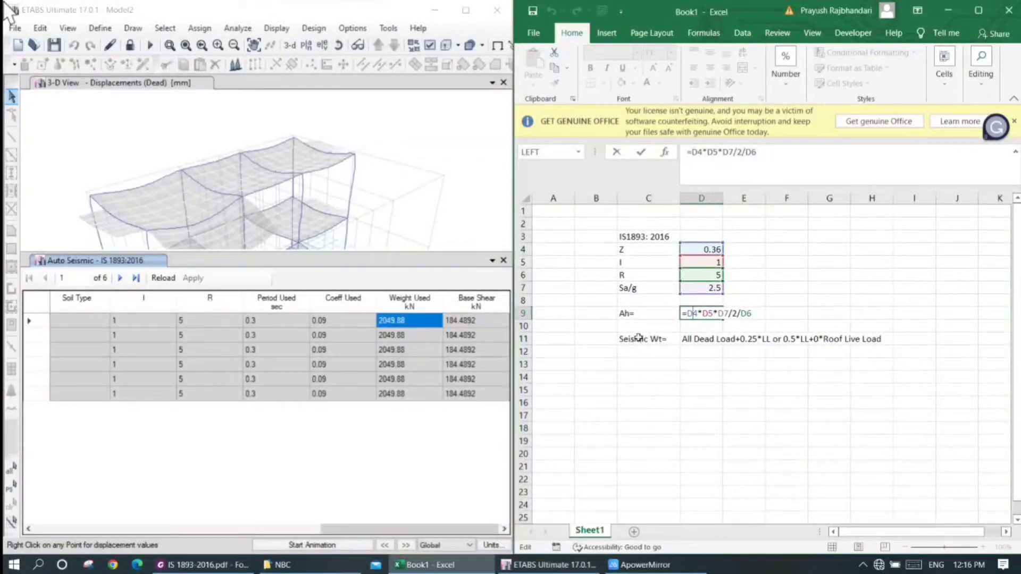
key("ctrl+Return")
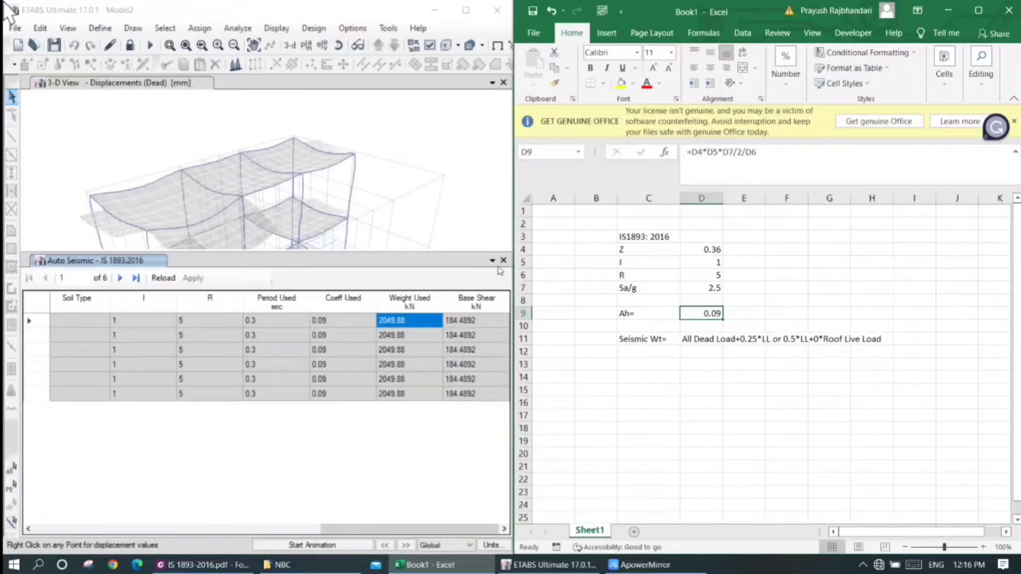
Add the Base Reactions table from the analysis results in ETABS and display it
left_click(437, 147)
key("ctrl+t")
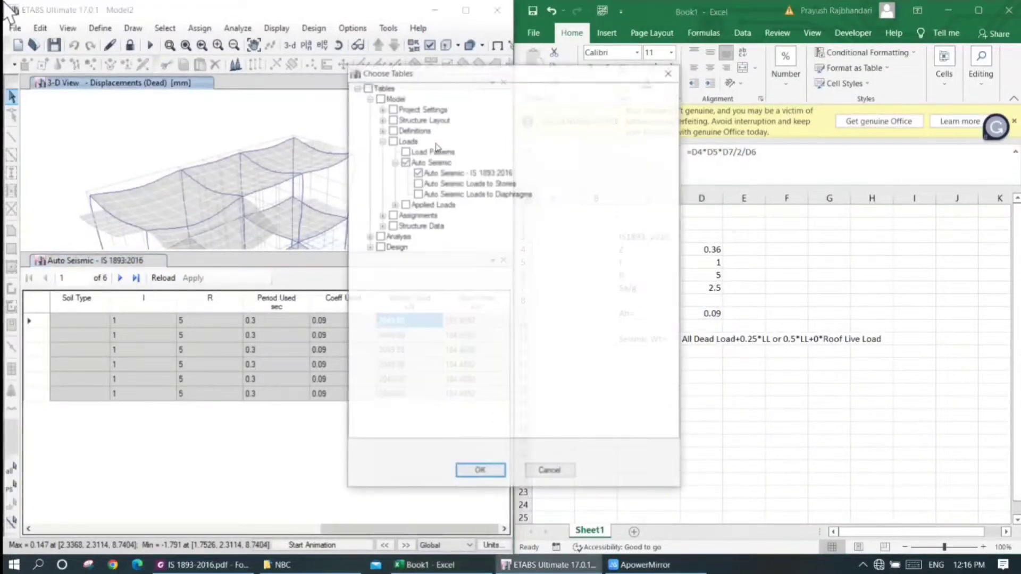
left_click(369, 237)
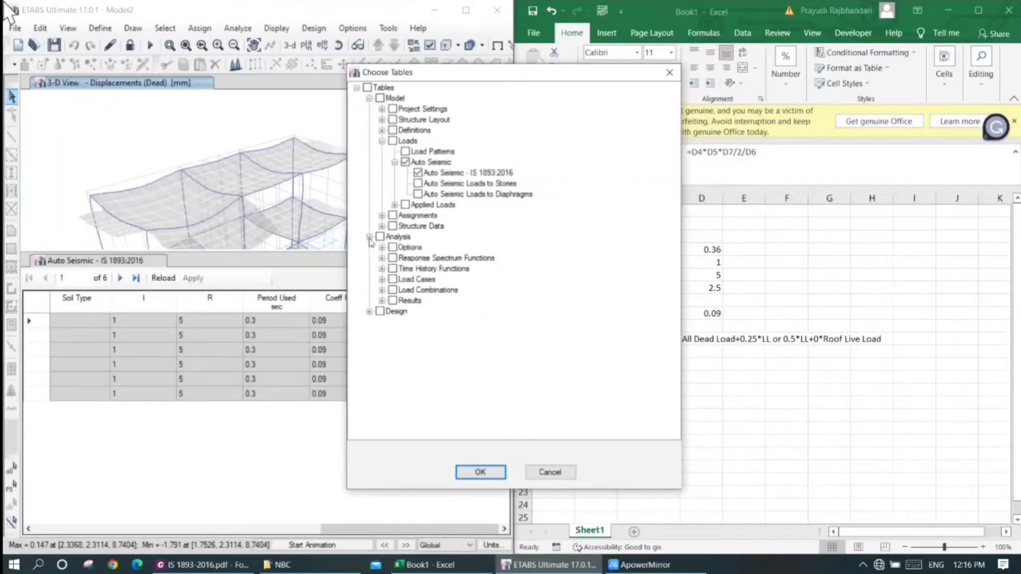
left_click(382, 300)
left_click(394, 322)
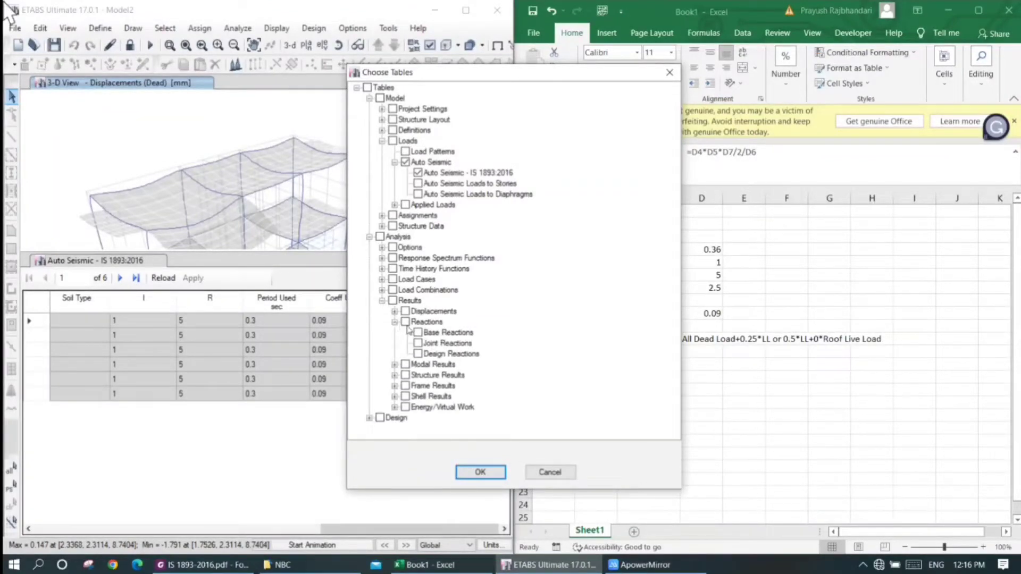
left_click(480, 471)
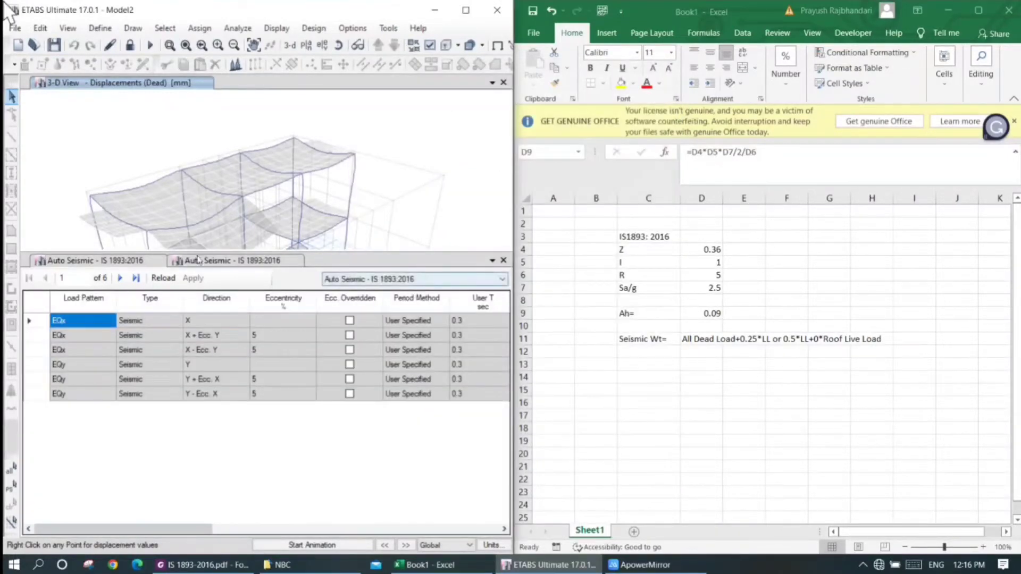
left_click(451, 280)
left_click(420, 301)
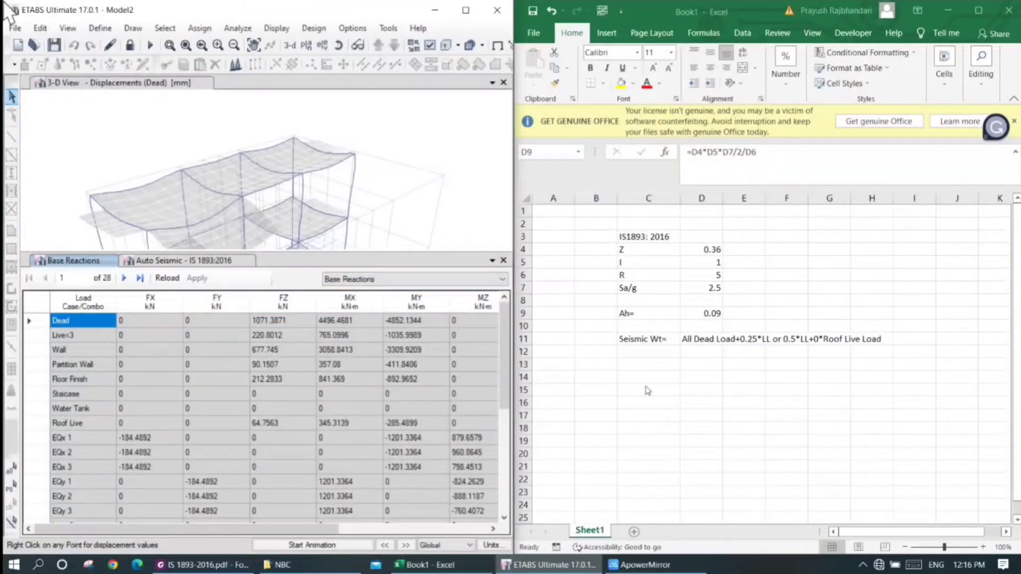
Copy the load case names Dead through Roof Live from the Base Reactions table into Excel cells C13:C20
left_click(651, 366)
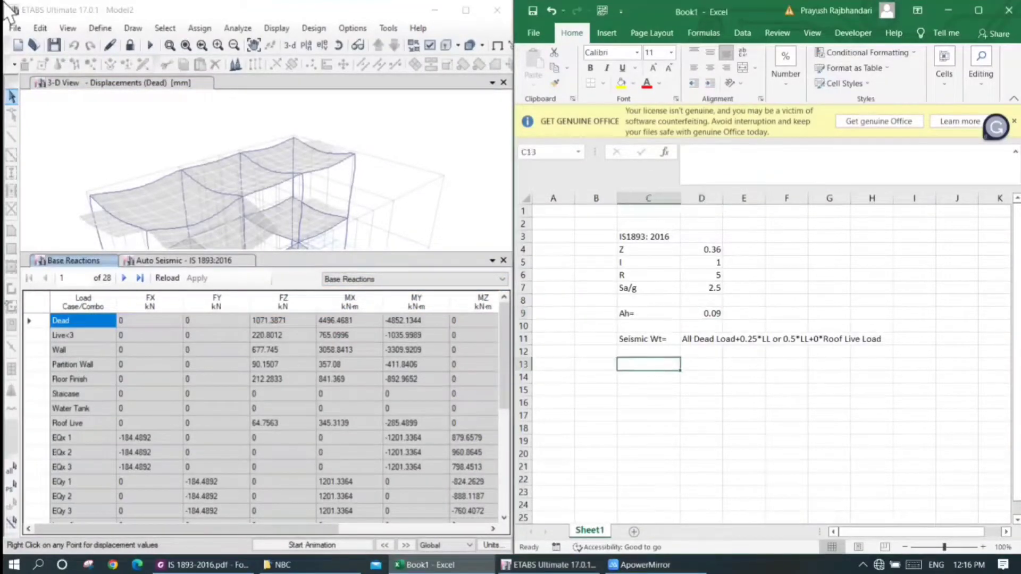
left_click_drag(80, 321, 81, 423)
left_click(638, 367)
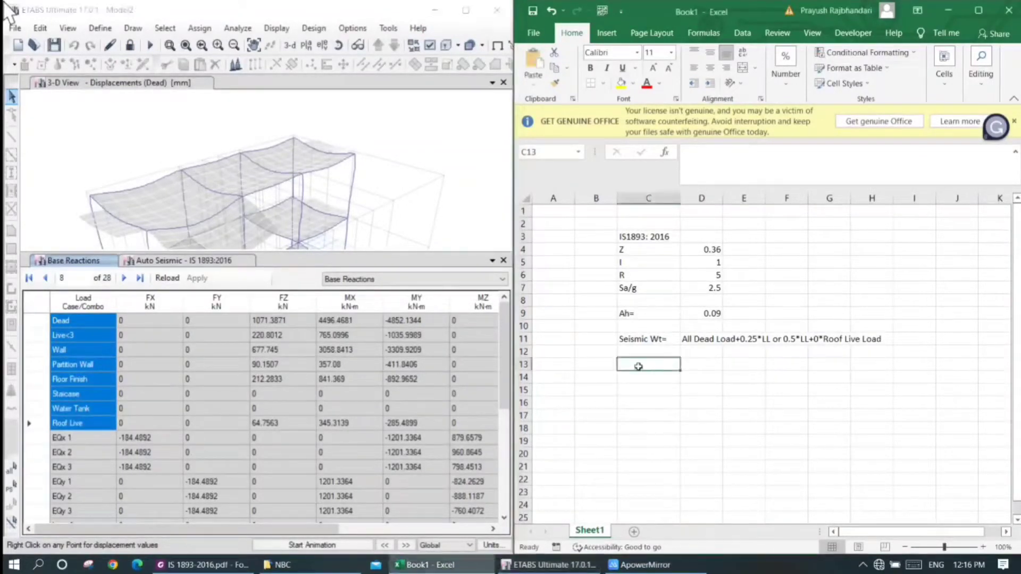
type("Dead Live<3 Wall Partition Wall Floor Finish Staicase Water Tank Roof Live")
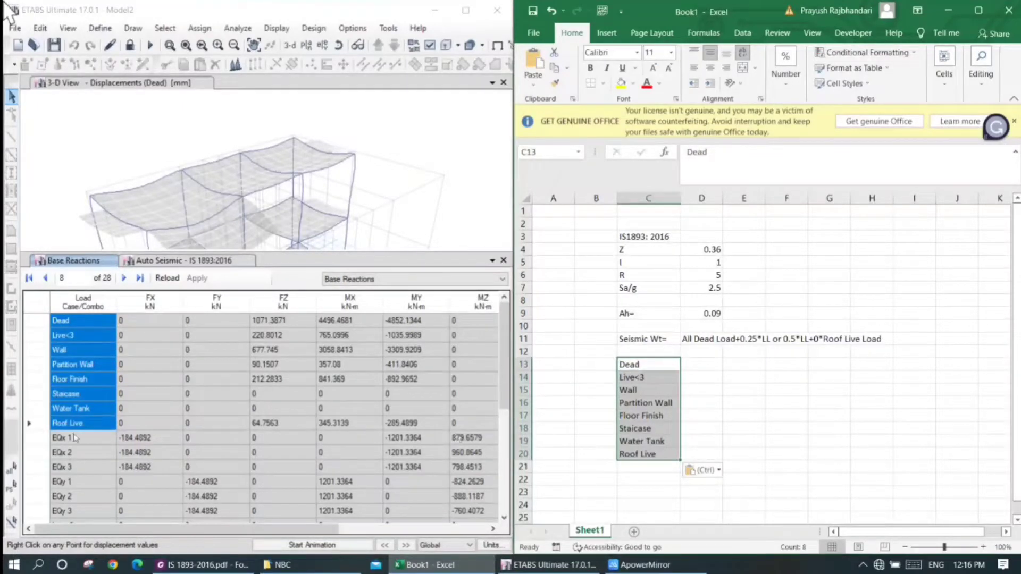
left_click(864, 405)
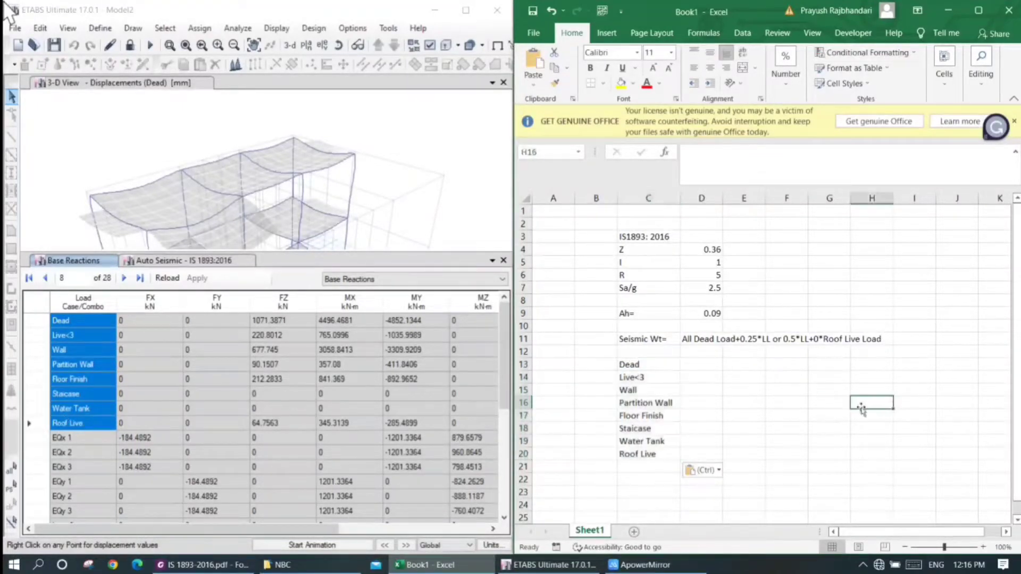
Copy the Live>3 load case name from the Base Reactions table into Excel cell C21
left_click(96, 394)
scroll(88, 425, "down", 3)
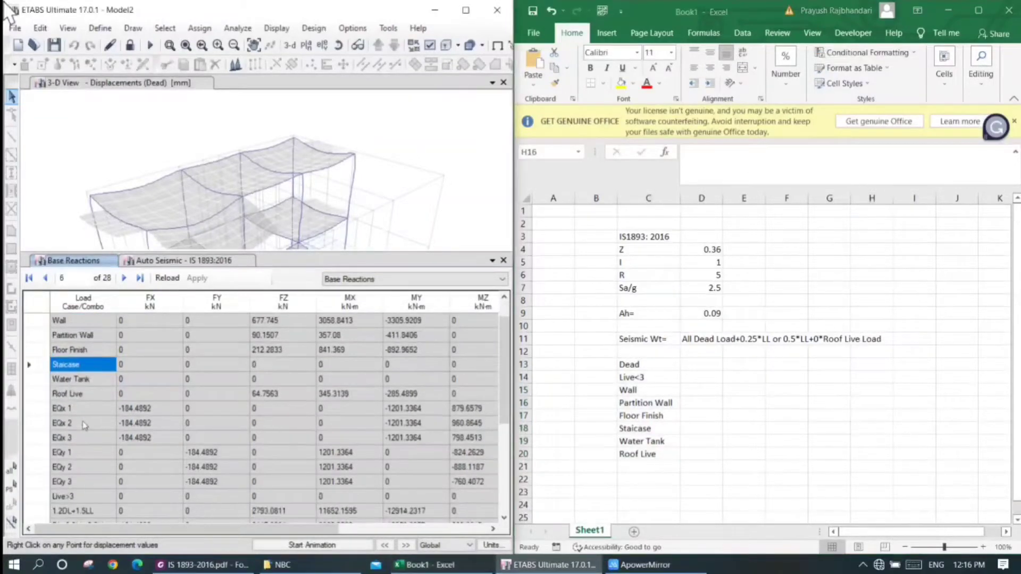
left_click(62, 481)
key("ctrl+c")
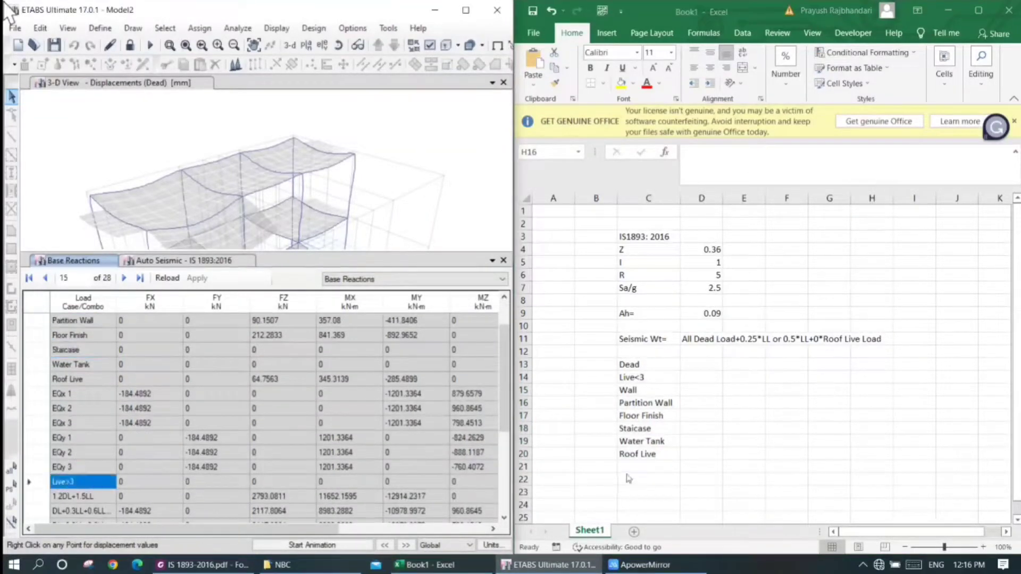
left_click(648, 467)
key("ctrl+v")
Copy the FZ reactions of Dead through Roof Live into Excel cells D13:D20 and the Live>3 FZ reaction into D21
scroll(247, 432, "up", 1)
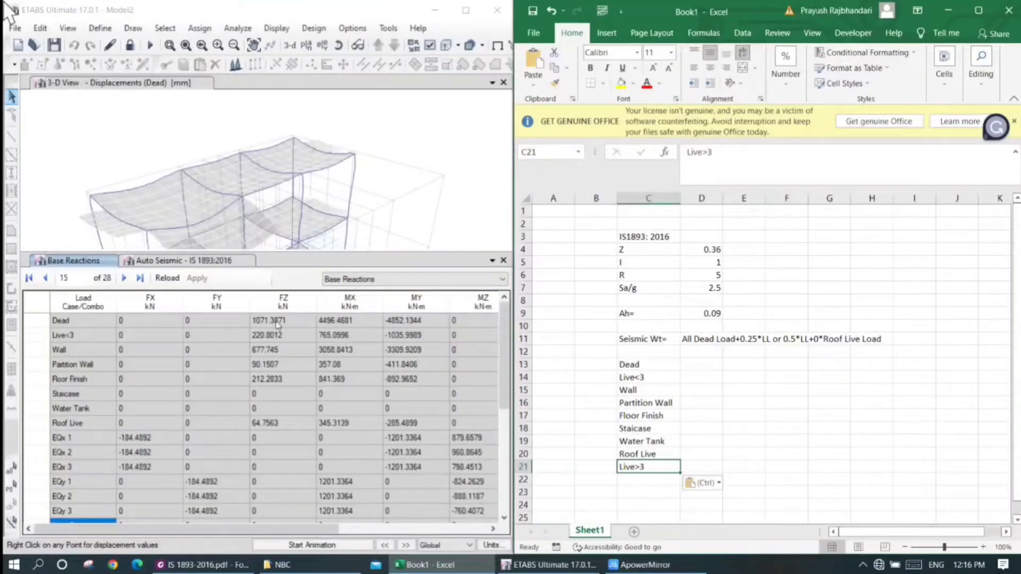
left_click_drag(277, 324, 282, 422)
key("ctrl+c")
left_click(691, 367)
key("ctrl+v")
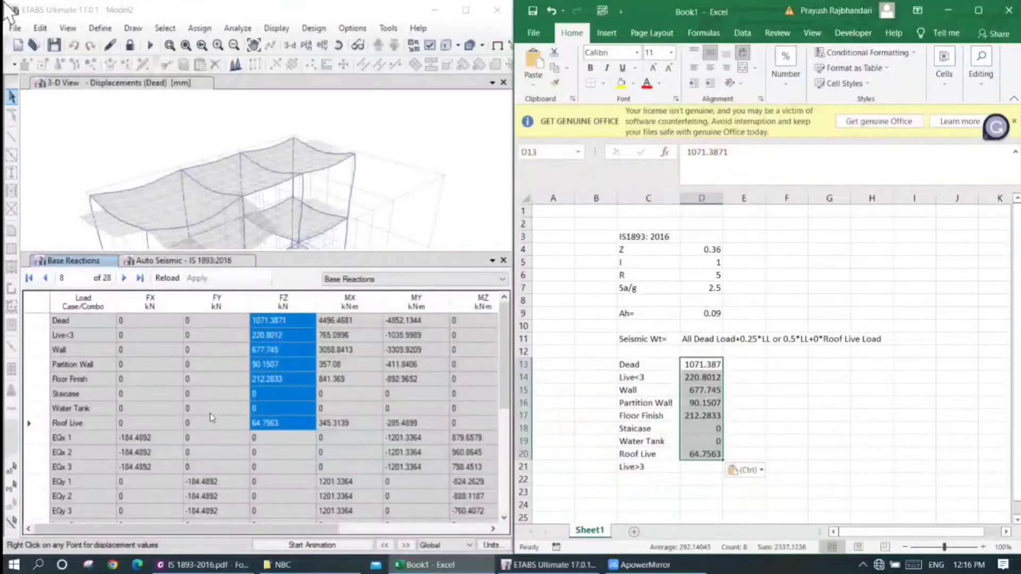
scroll(216, 407, "down", 1)
left_click(272, 482)
key("ctrl+c")
left_click(702, 466)
key("ctrl+v")
Enter the unit kN in cell E13 and copy it to cells E14:E21
left_click(733, 366)
left_click_drag(733, 366, 731, 473)
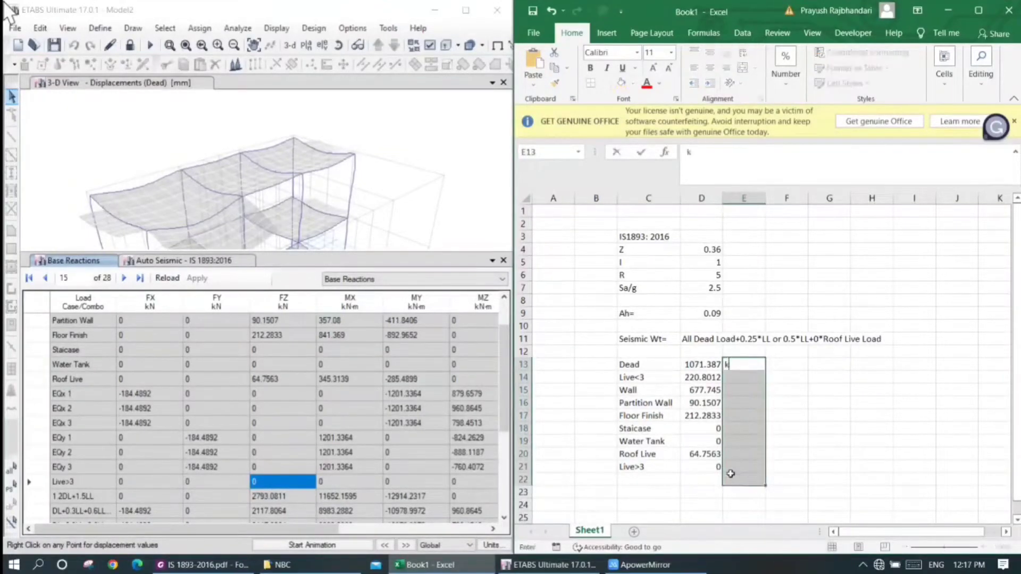
type("kN")
key("ctrl+c")
left_click_drag(740, 377, 732, 477)
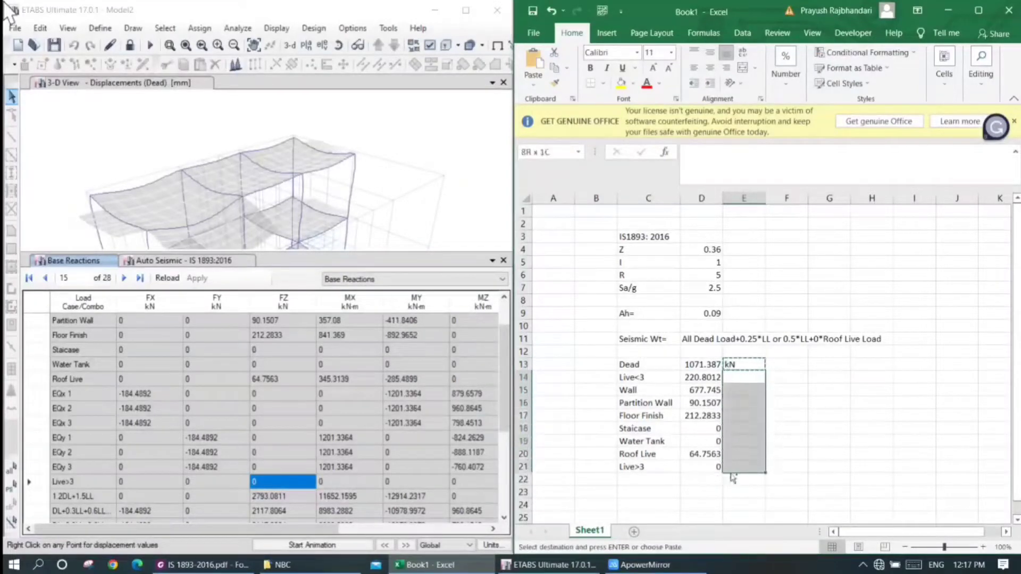
key("ctrl+v")
left_click(800, 417)
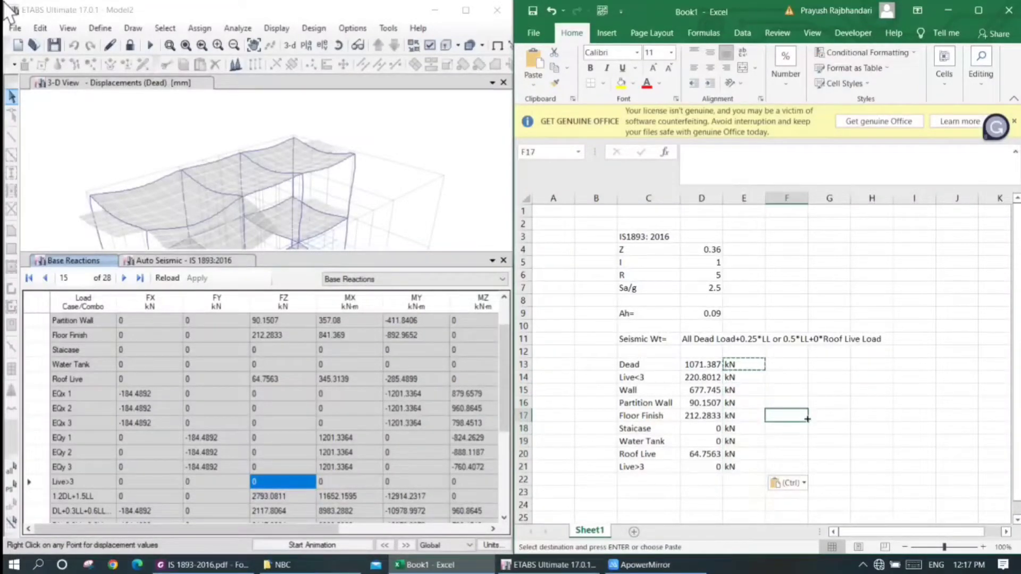
key("Escape")
left_click(642, 488)
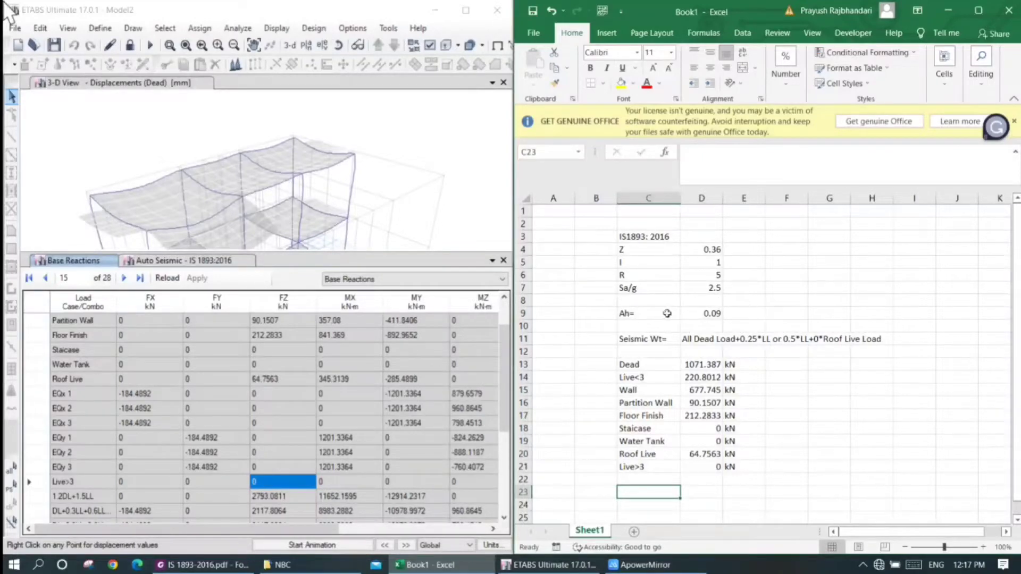
scroll(726, 380, "down", 1)
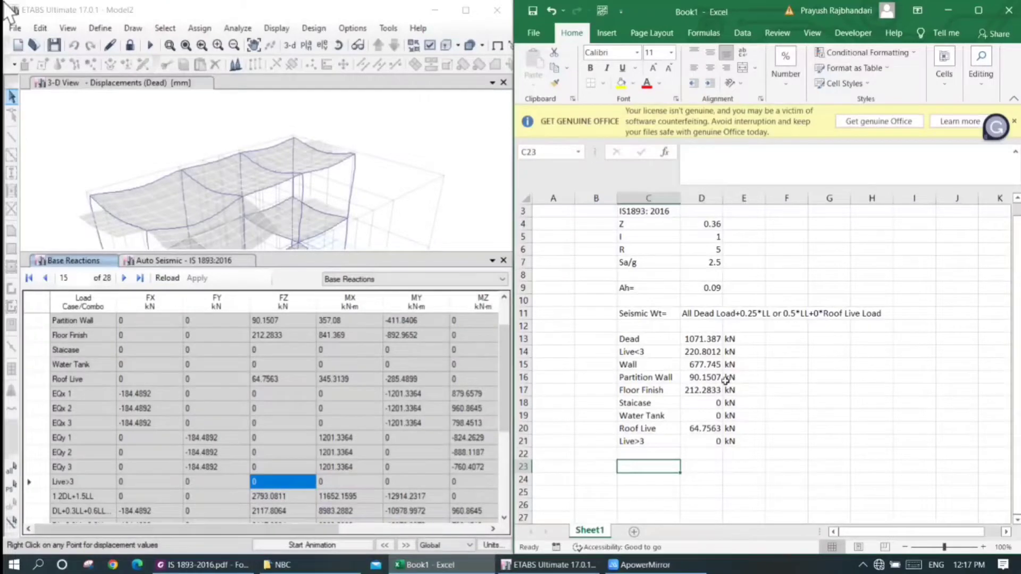
left_click(691, 314)
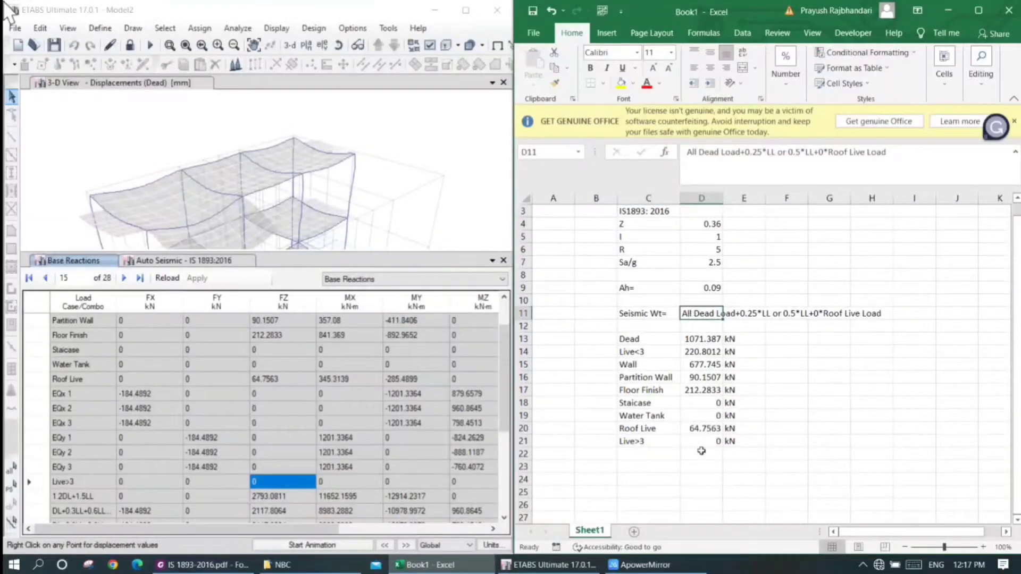
left_click(669, 467)
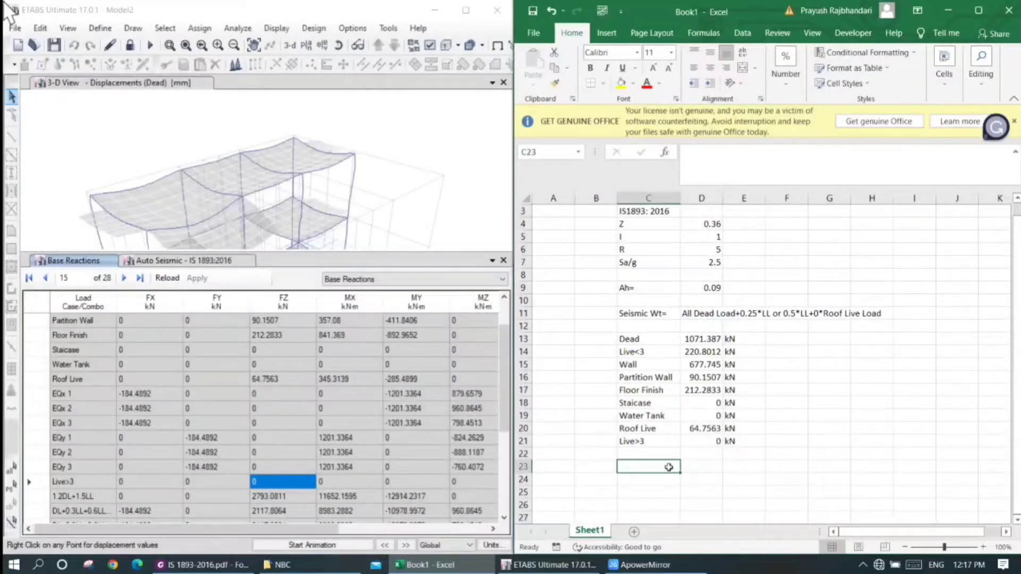
type("DL+")
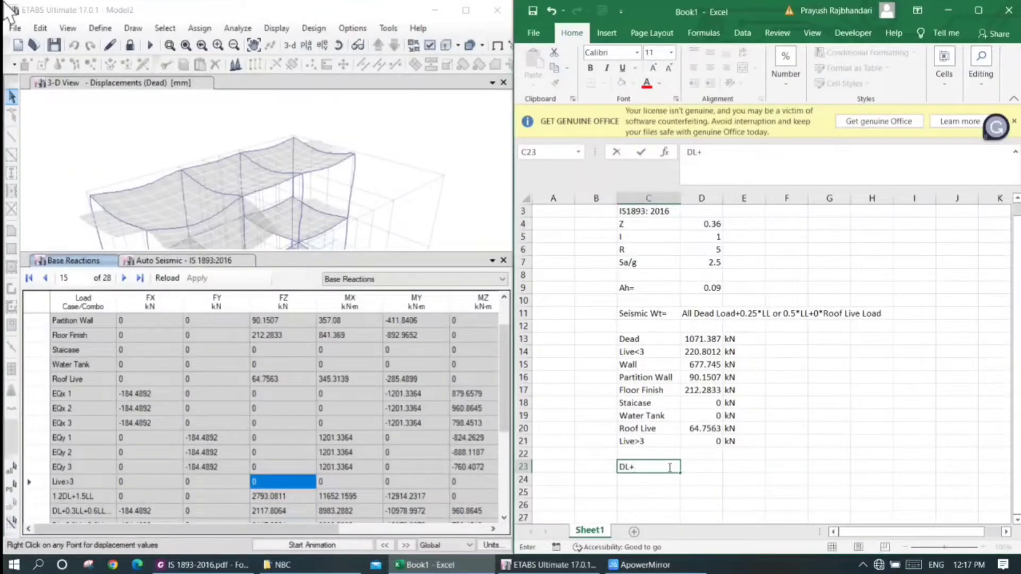
key("Escape")
Start a seismic weight formula in cell D23 that sums the dead load cells: =D13+D15+D16+D17+D18+D19
left_click(702, 466)
type("=")
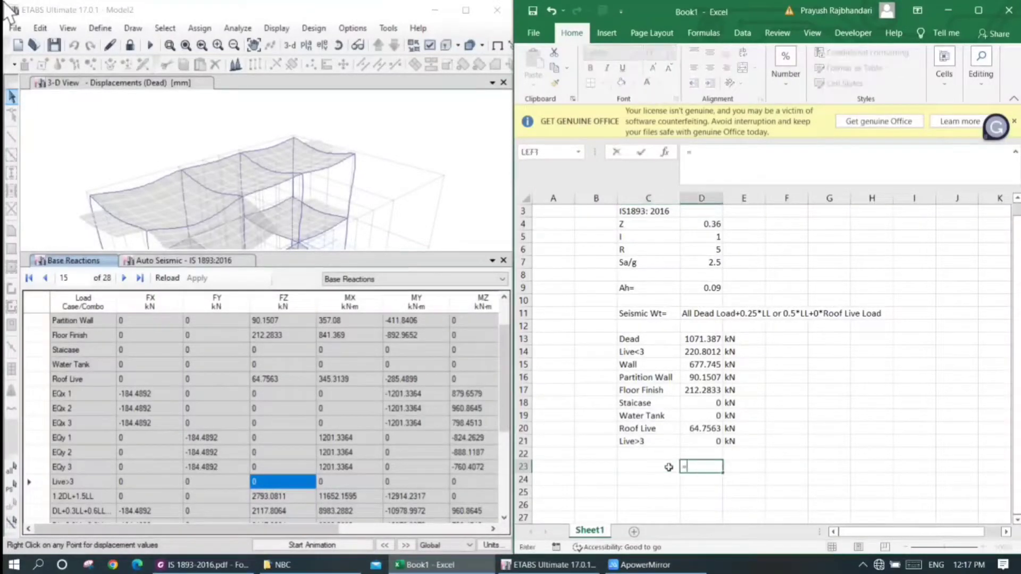
left_click(700, 339)
type("+0.")
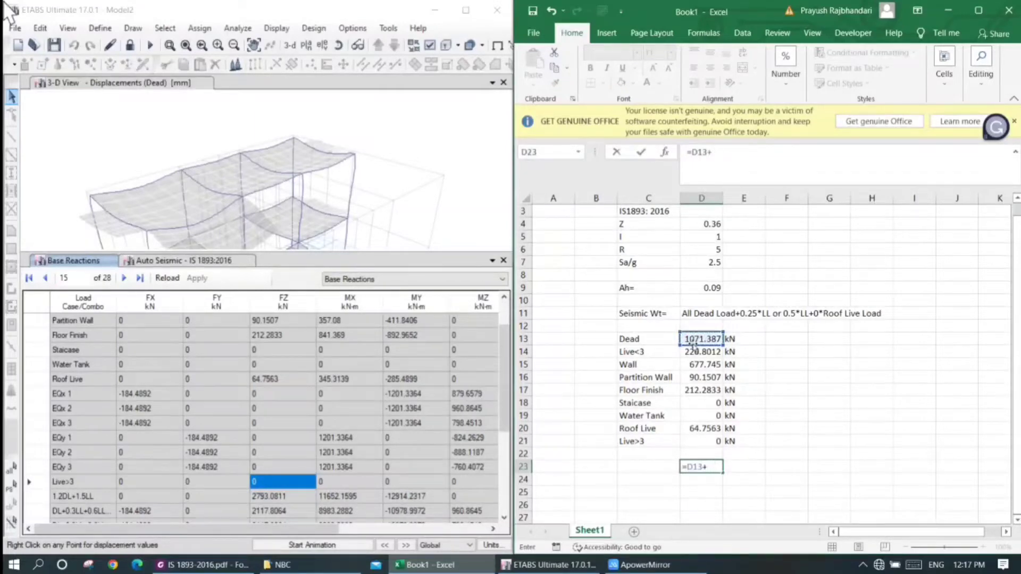
left_click(707, 367)
type("+")
left_click(705, 377)
type("+")
left_click(701, 390)
type("+")
left_click(696, 403)
type("+")
left_click(693, 417)
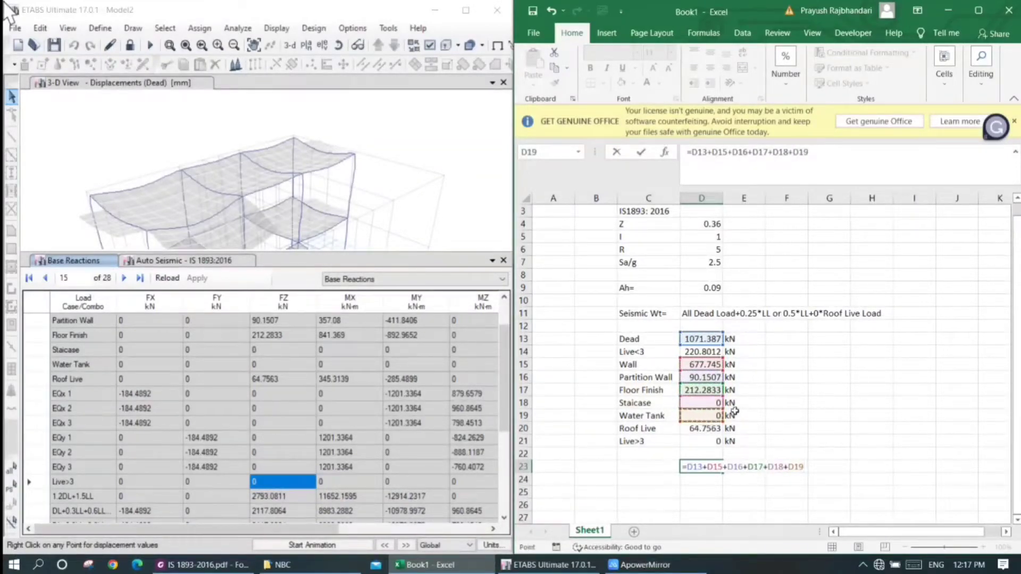
Complete the D23 formula with the factored live loads +0.25*D14+0.5*D21+0*D20
type("+0.25*")
left_click(701, 351)
type("+0")
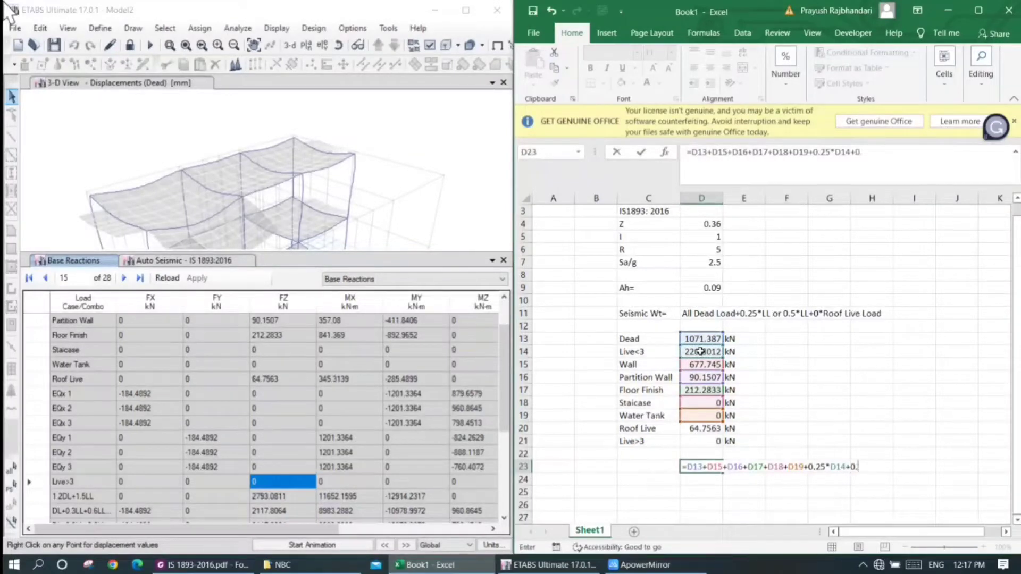
type(".5*")
left_click(685, 442)
type("+")
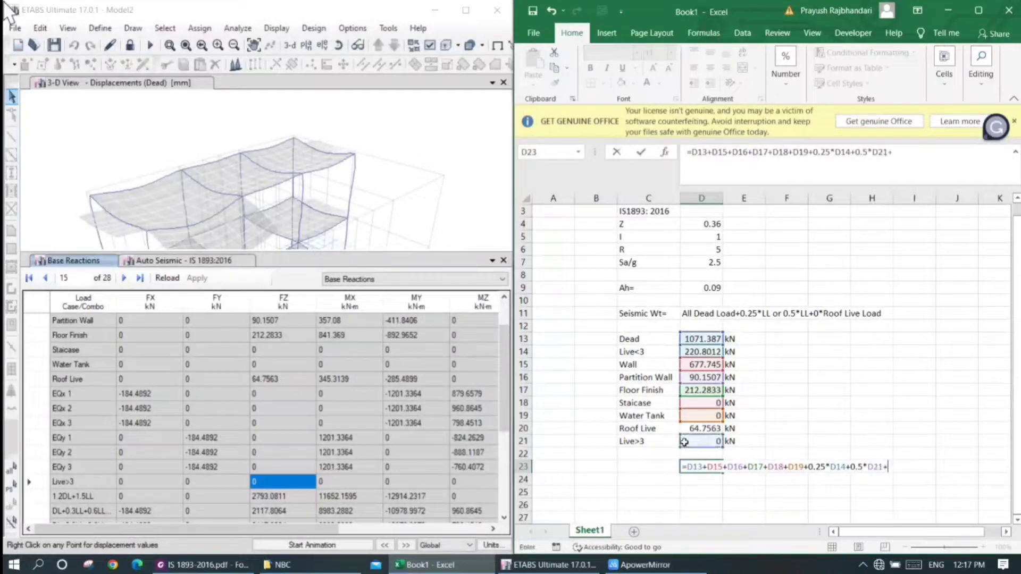
type("0*")
left_click(697, 429)
key("Return")
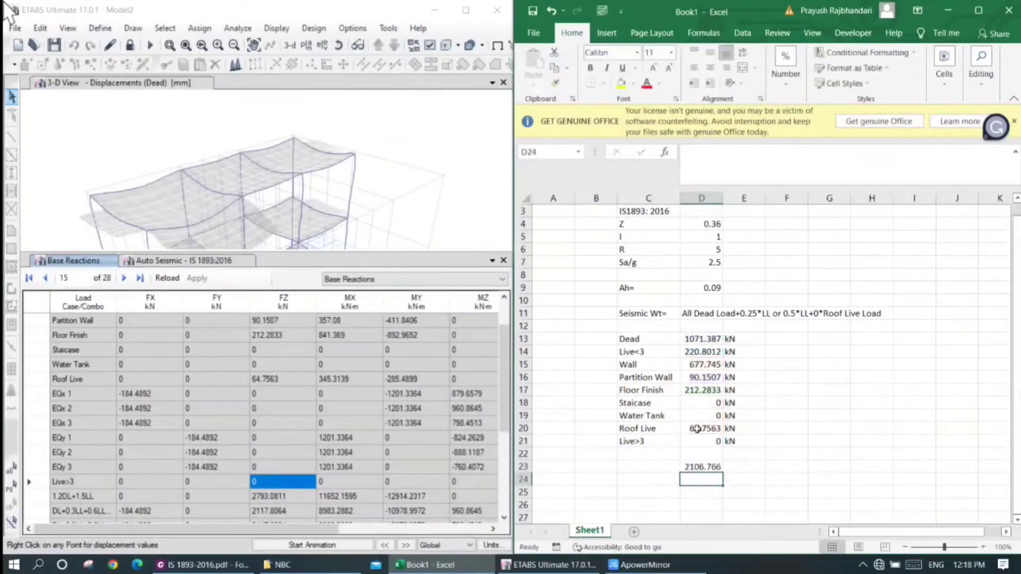
Add the unit kN in cell E23 and label the result Seismic Wt in cell C23
key("Up")
key("Right")
type("kN")
key("Return")
left_click(654, 467)
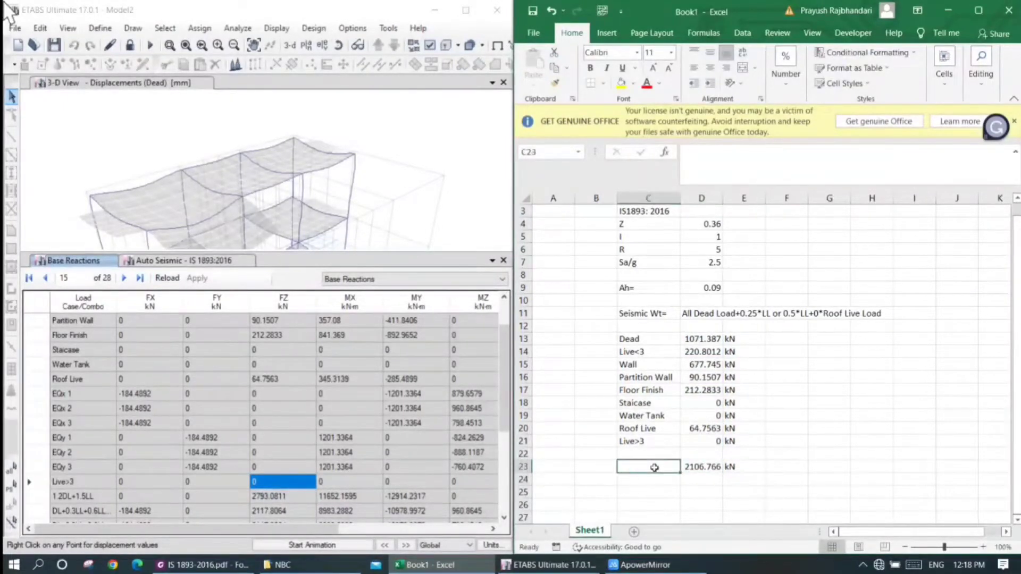
type("Seismic")
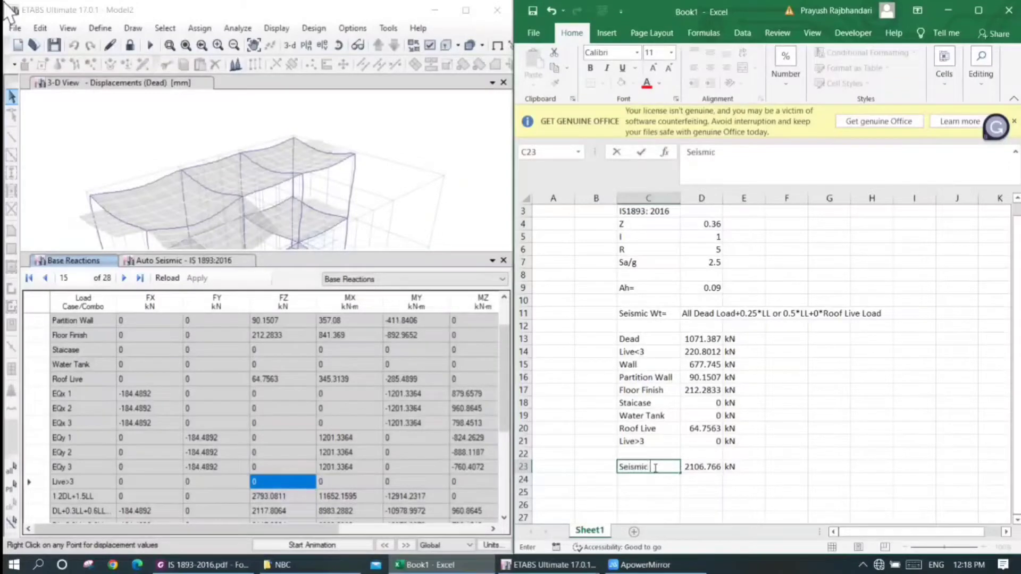
type(" Wt")
key("Return")
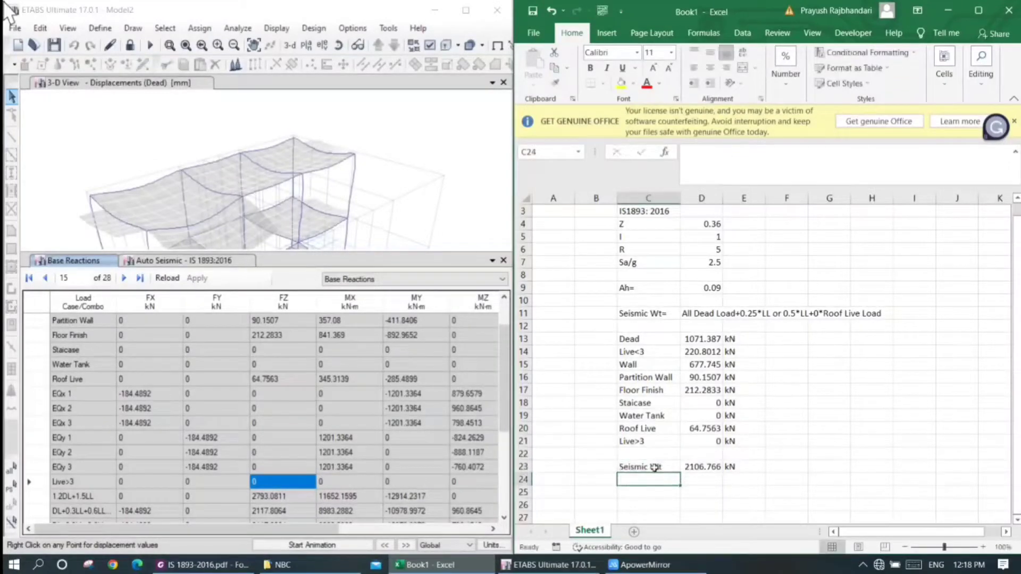
Compare the Seismic Wt result in cell D23 with the Weight Used column of the ETABS Auto Seismic table
left_click(655, 468)
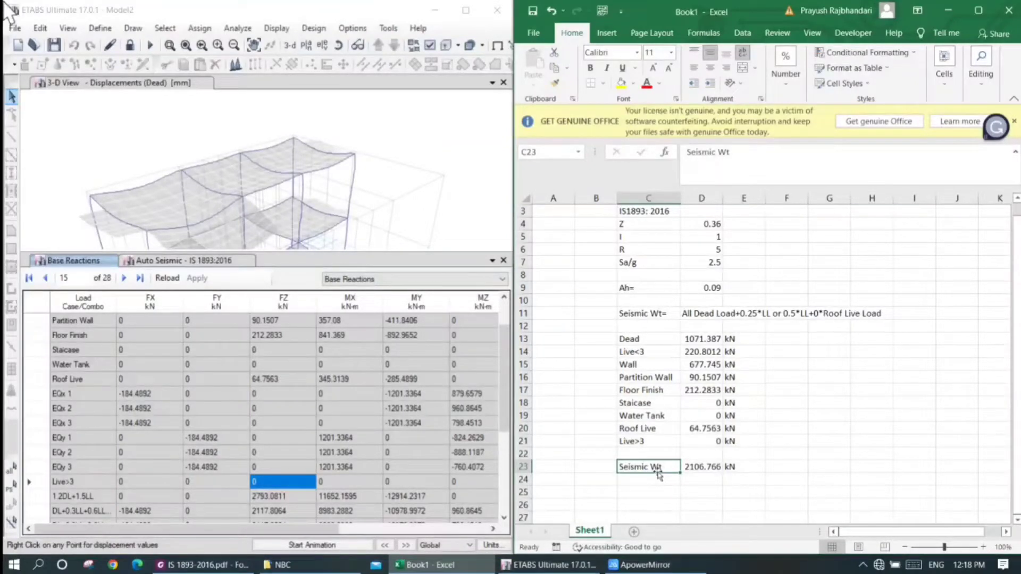
left_click(697, 467)
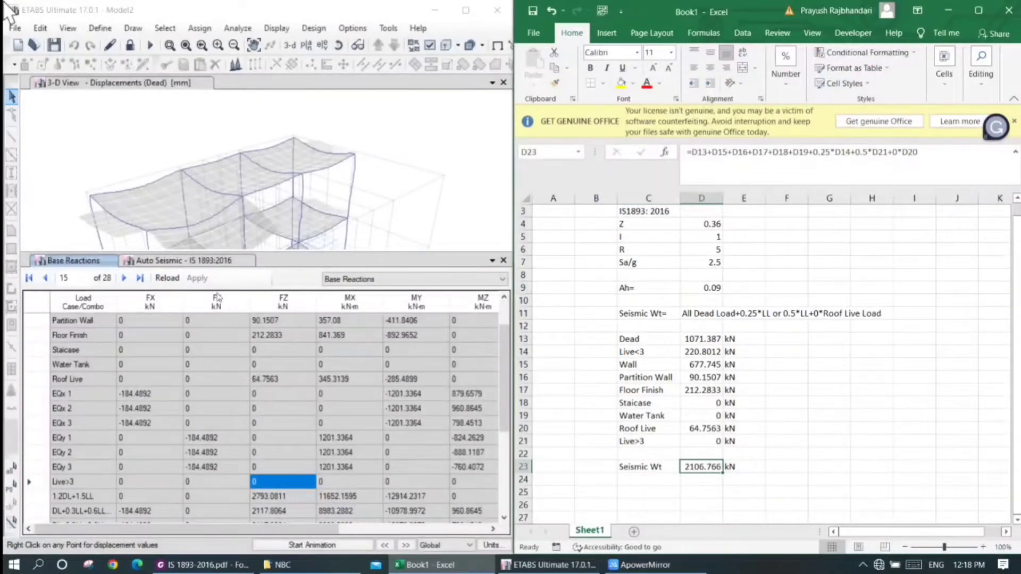
left_click(190, 261)
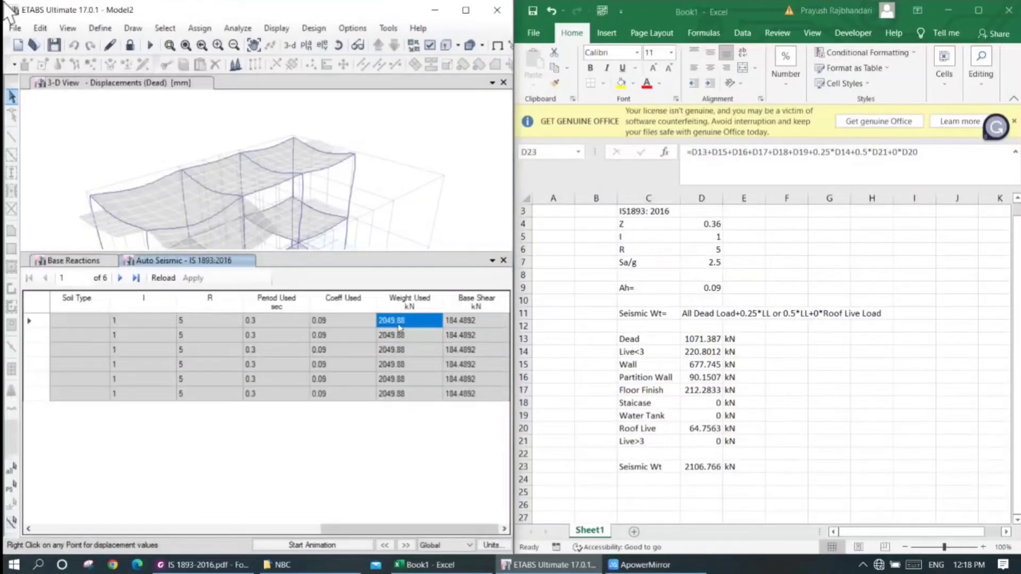
left_click(700, 467)
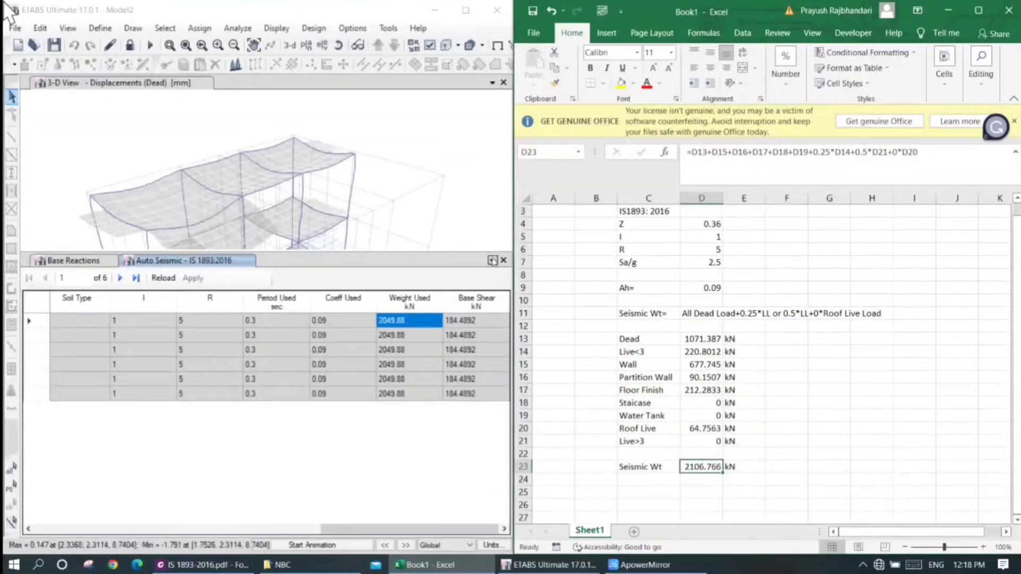
Enlarge the ETABS 3-D view to see the whole building from the front and review the load rows and Seismic Wt formula in Excel
left_click_drag(357, 252, 355, 460)
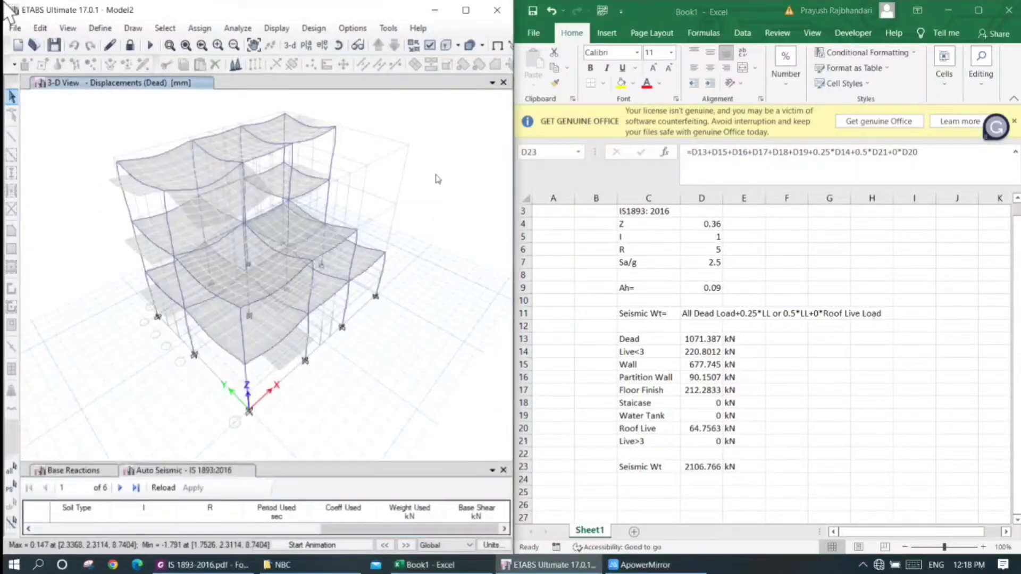
left_click(339, 46)
left_click_drag(406, 386, 348, 326)
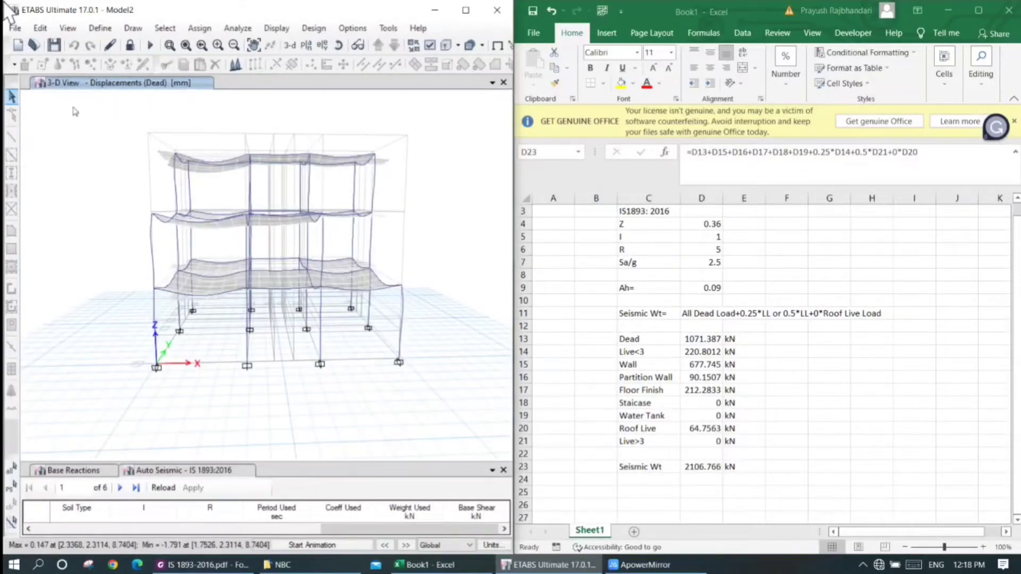
left_click(703, 338)
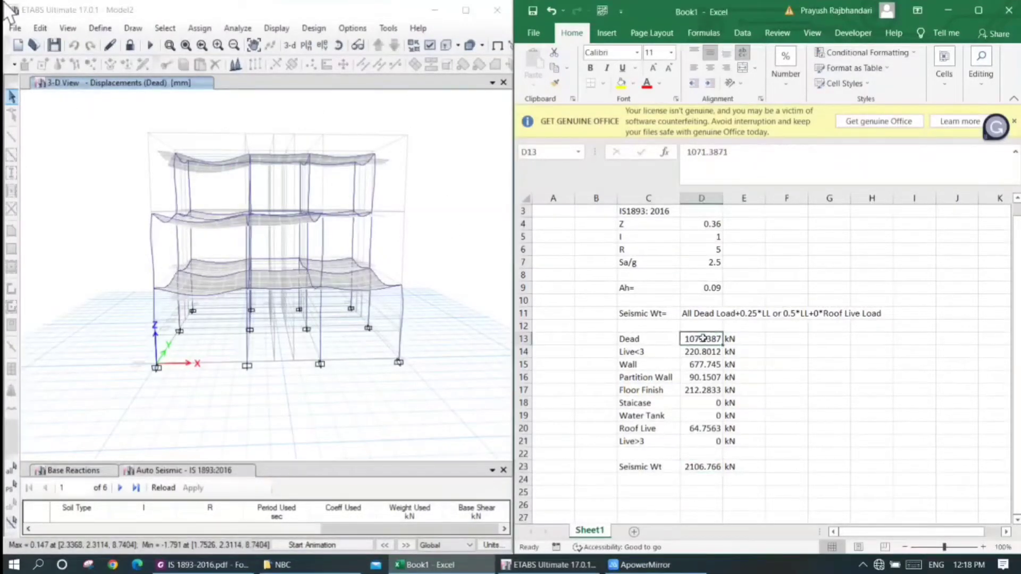
left_click(645, 338)
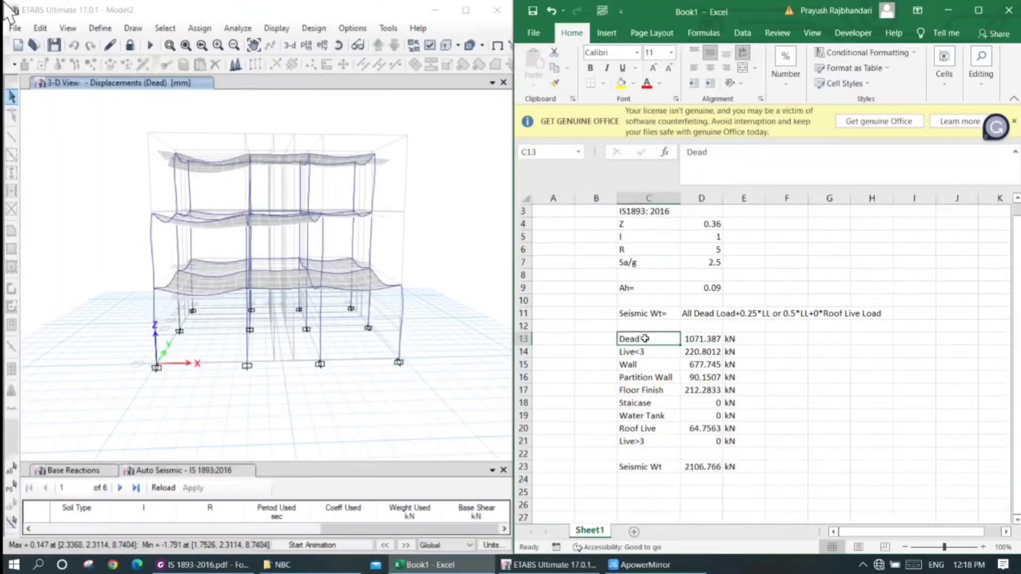
left_click_drag(646, 352, 715, 416)
key("shift+Right")
left_click_drag(707, 339, 638, 340)
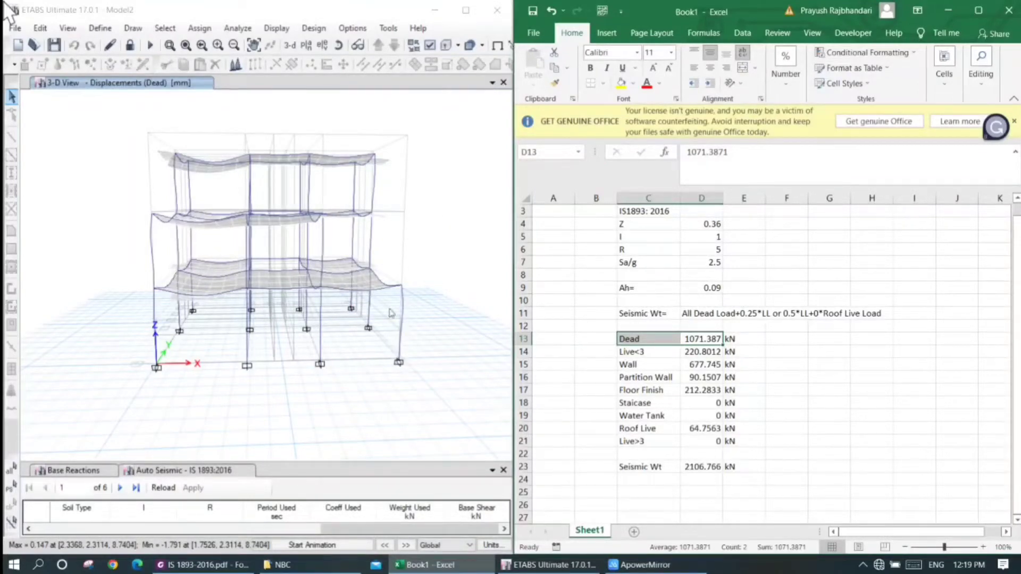
left_click(690, 441)
left_click(690, 468)
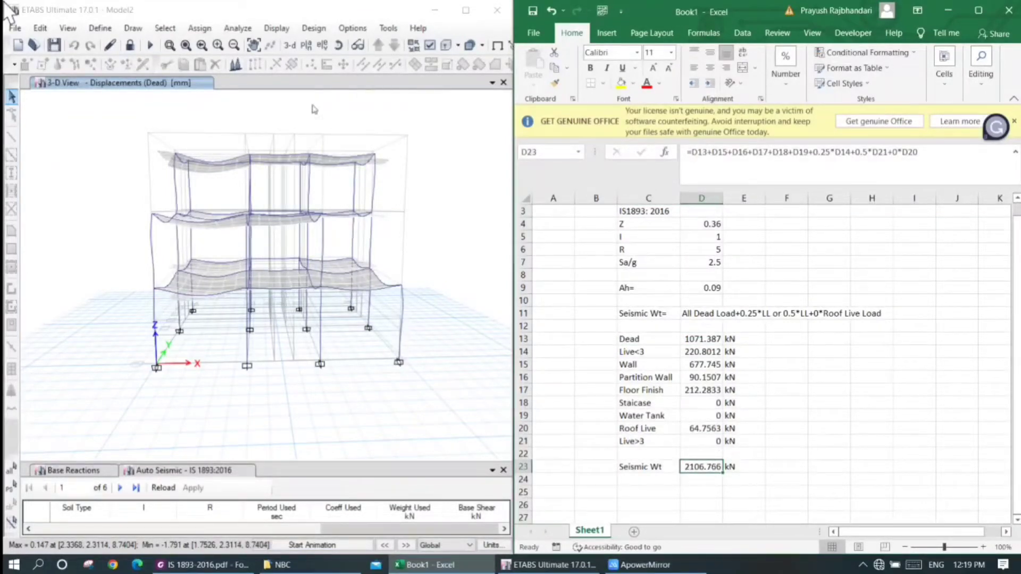
Show the undeformed shape of the ETABS model and view the building from the front
left_click(280, 30)
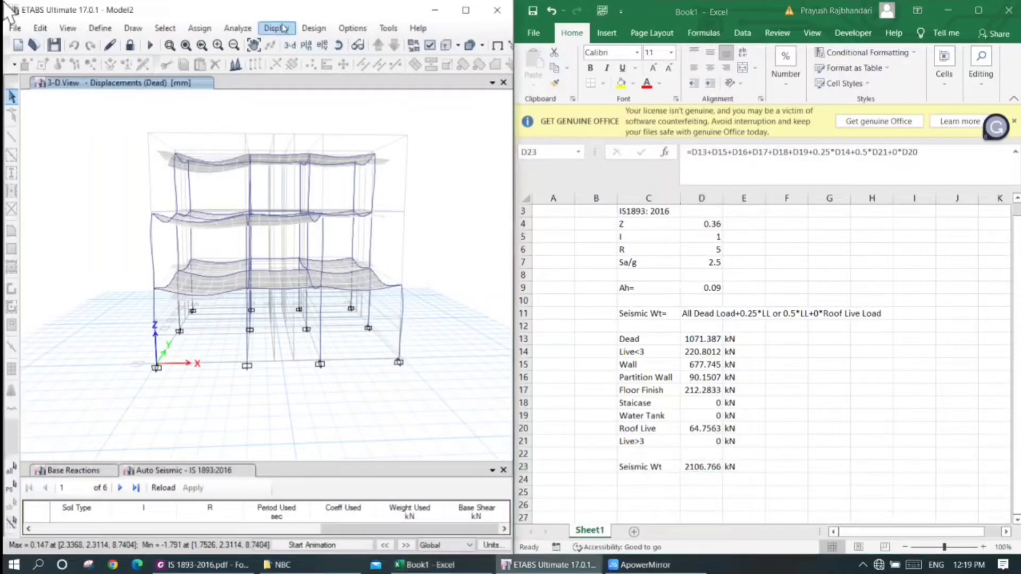
left_click(280, 29)
left_click(298, 41)
left_click(339, 45)
left_click_drag(445, 353, 425, 284)
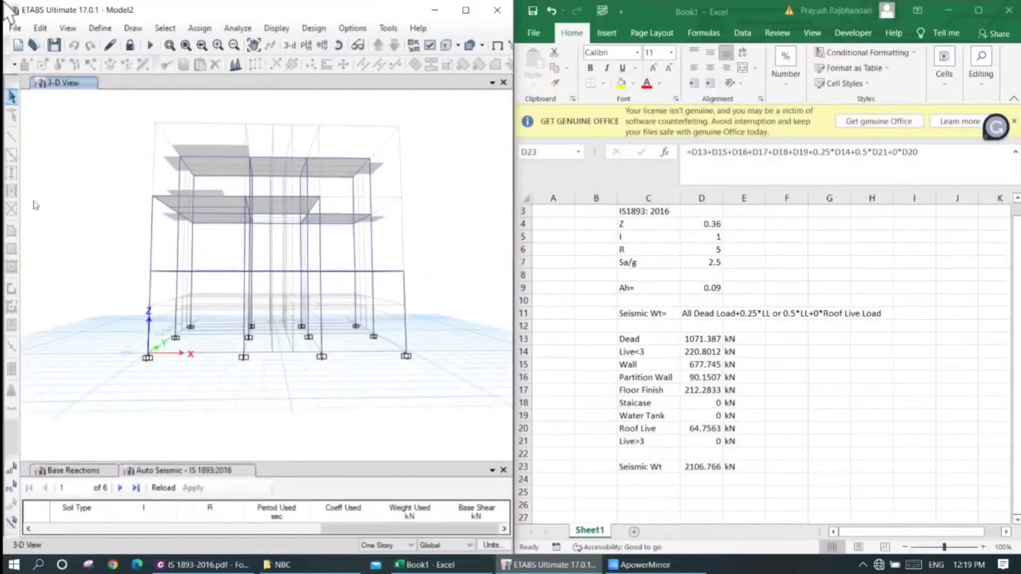
Select the first, second and third floor levels of the 3-D model in turn to examine which members belong to each, and clear the selection
left_click_drag(111, 244, 473, 313)
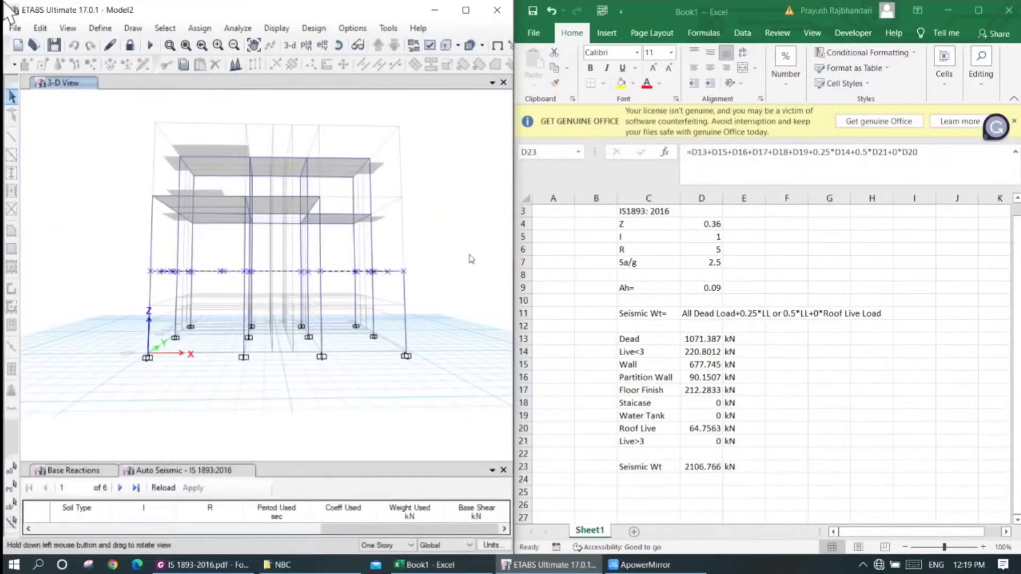
left_click_drag(103, 185, 449, 241)
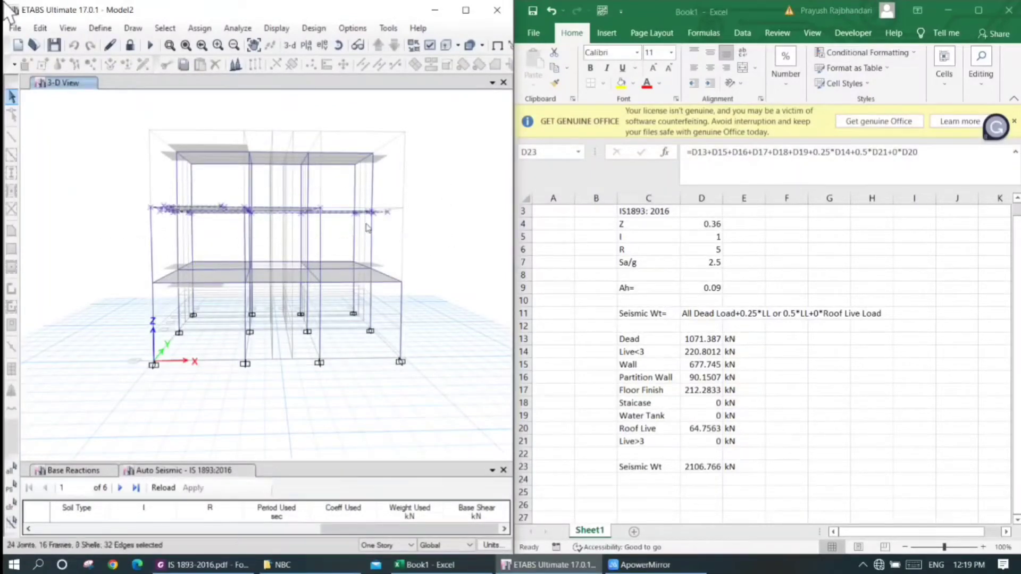
left_click(228, 121)
left_click_drag(87, 110, 468, 186)
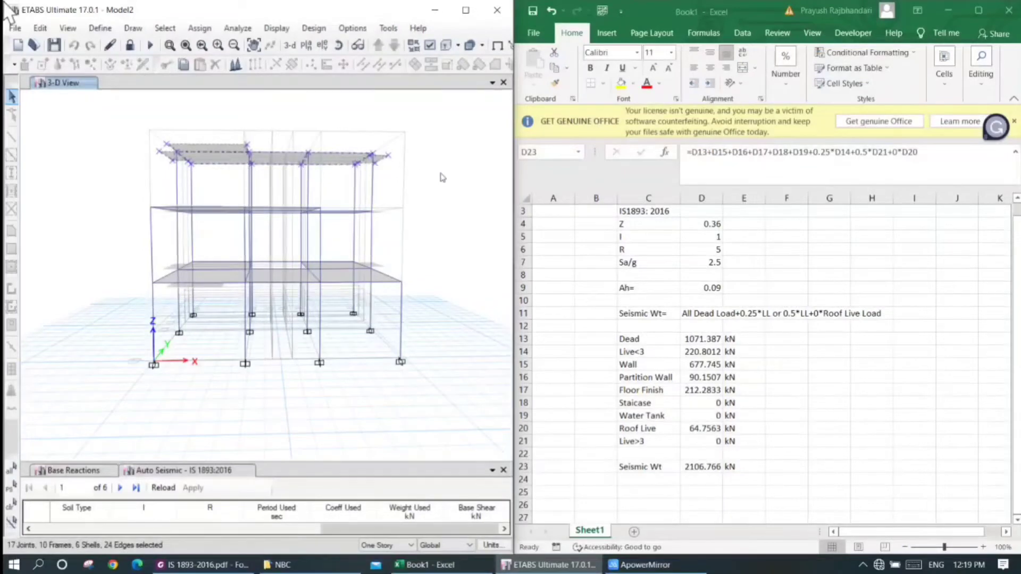
left_click(412, 142)
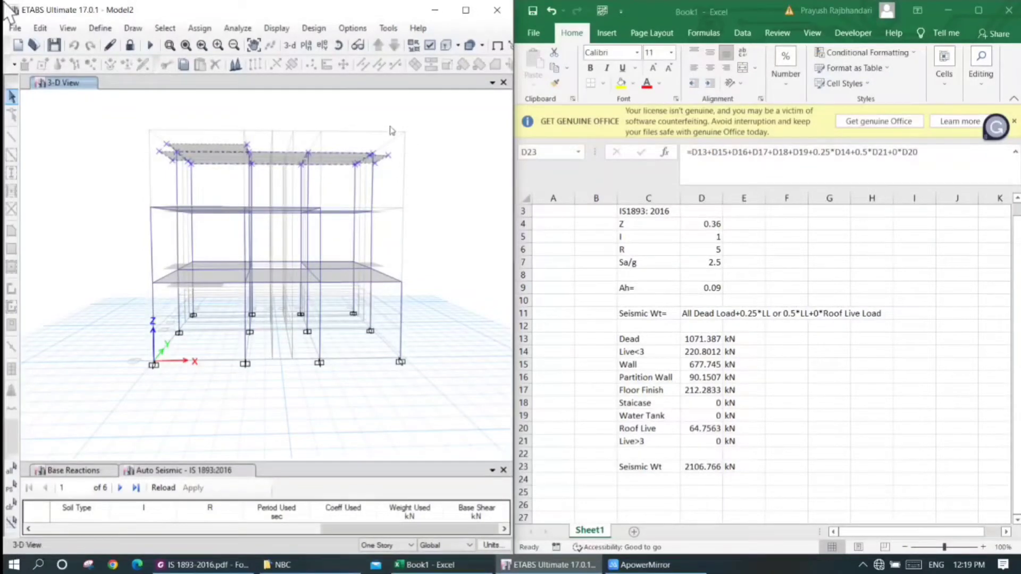
Select the first-floor level and the base supports in the rotated 3-D model to examine how the ground-storey column weight is shared
left_click(338, 45)
left_click_drag(441, 303, 441, 300)
left_click_drag(103, 246, 459, 303)
left_click_drag(106, 242, 461, 297)
left_click(338, 45)
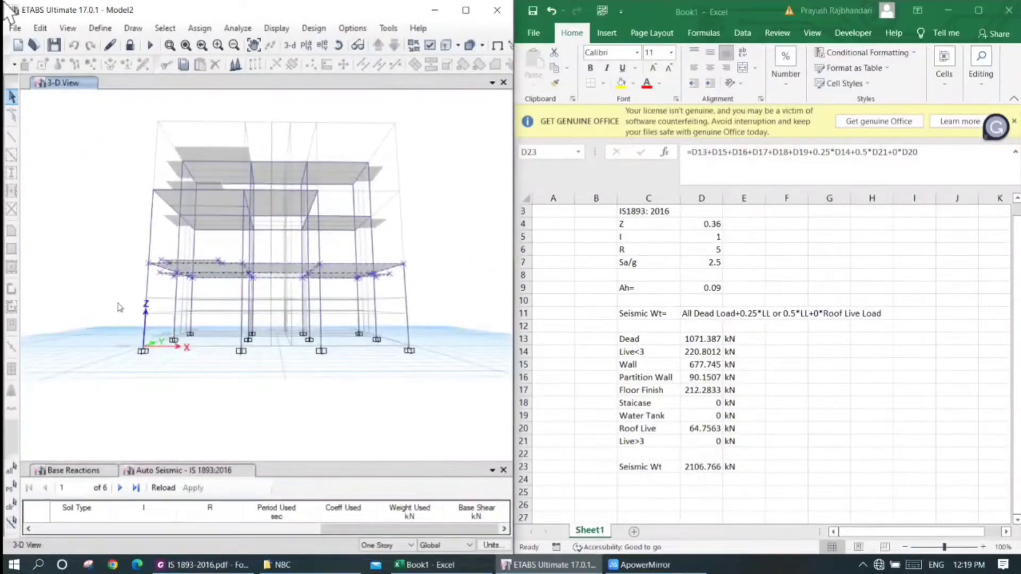
left_click_drag(111, 301, 479, 382)
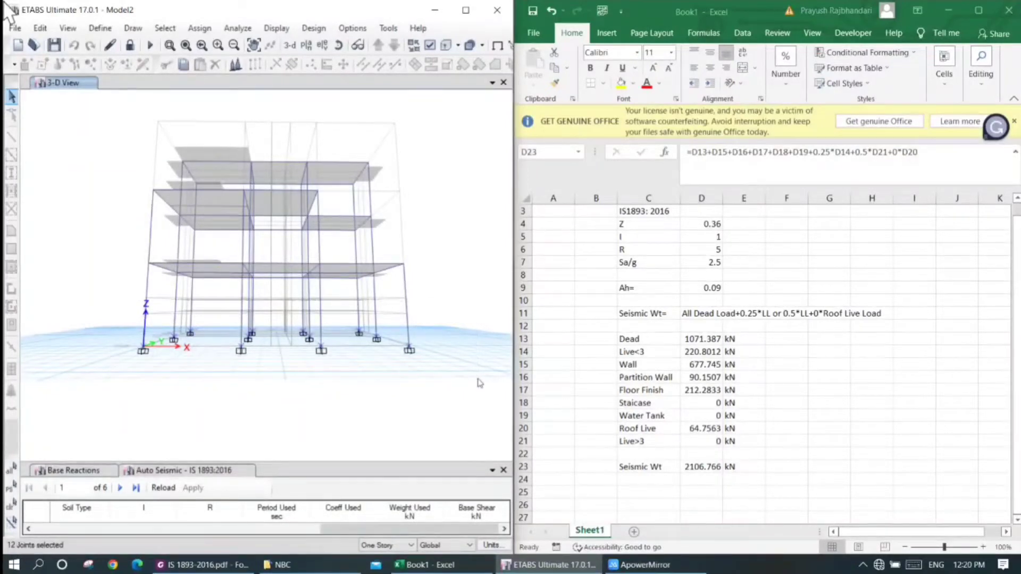
left_click_drag(97, 293, 470, 386)
Bring the Auto Seismic table rows back into view and compare Weight Used with the Seismic Wt in cell D23
left_click_drag(276, 461, 276, 347)
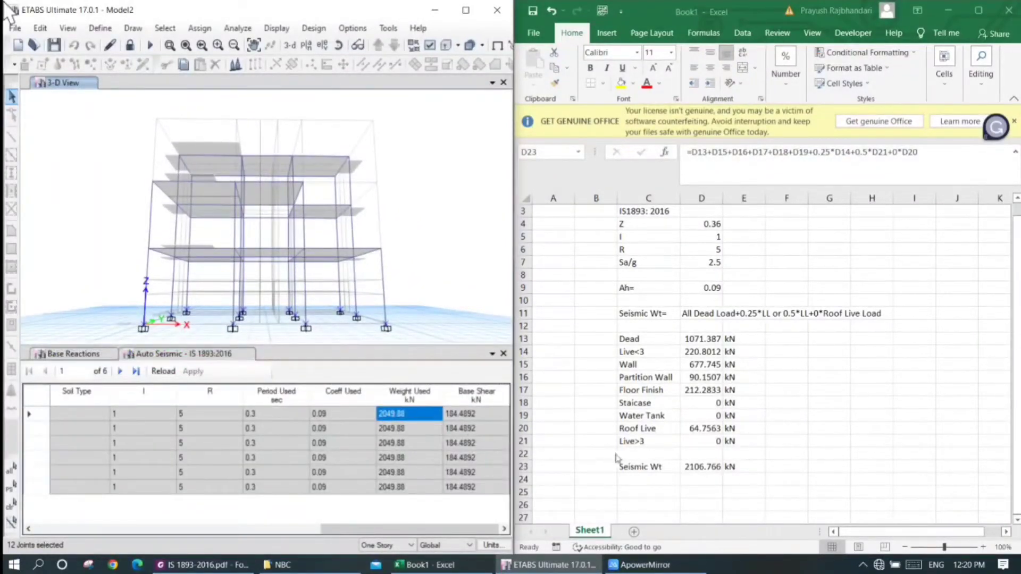
left_click(700, 468)
double_click(699, 468)
left_click(661, 477)
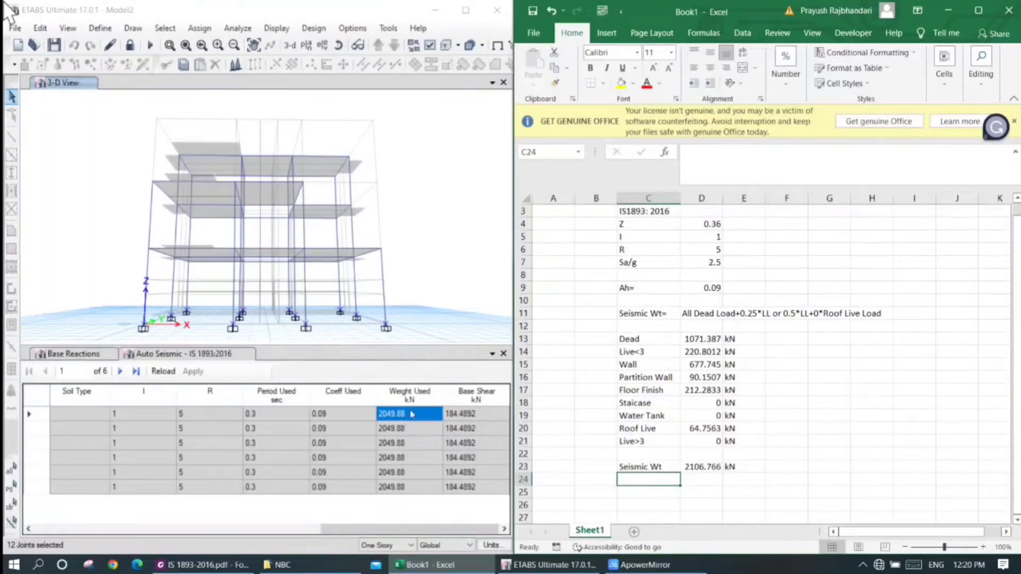
left_click(702, 465)
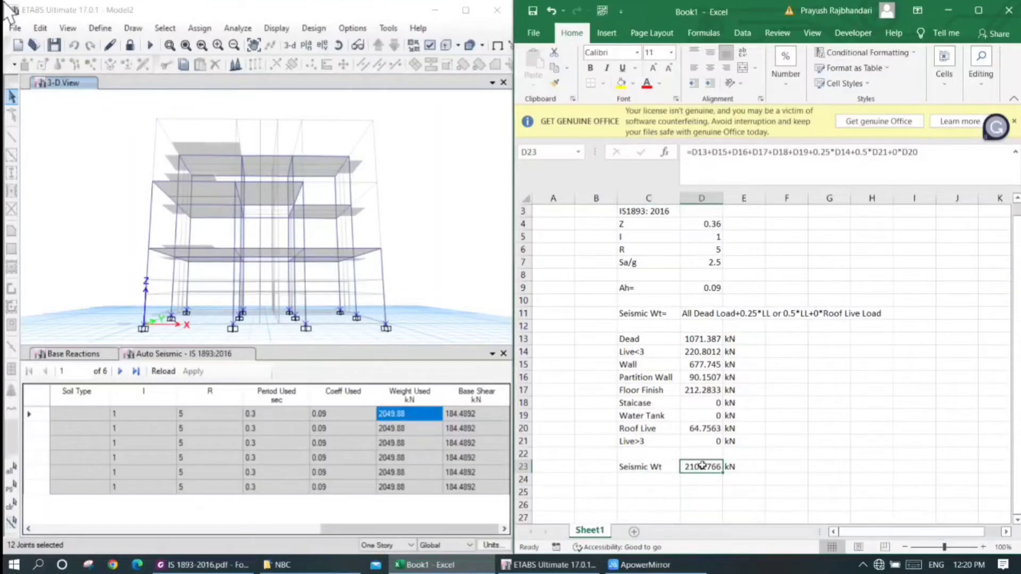
Examine the ground-storey columns in the ETABS 3-D view and check the Dead and Seismic Wt values in Excel
left_click(482, 249)
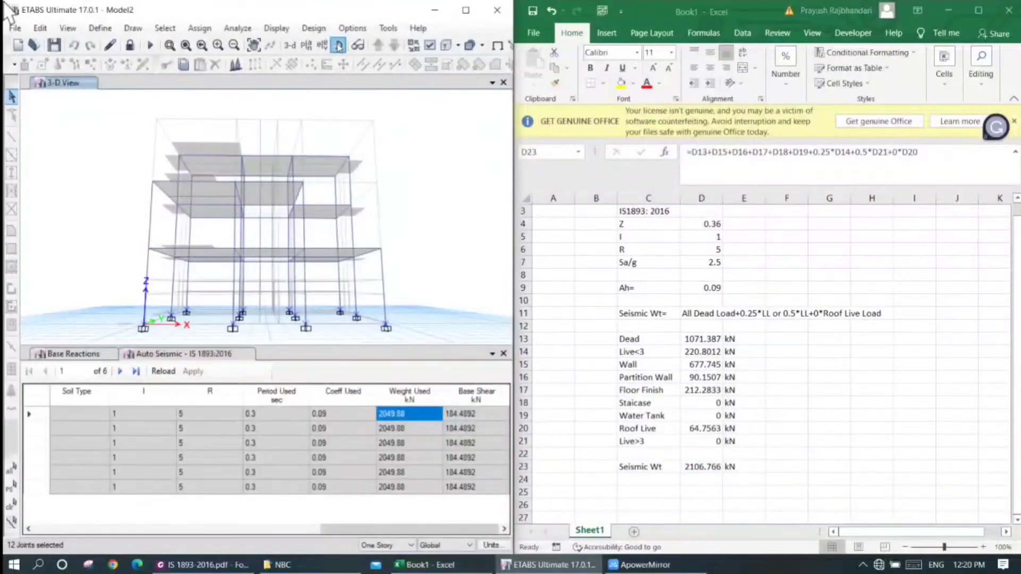
left_click_drag(400, 248, 404, 234)
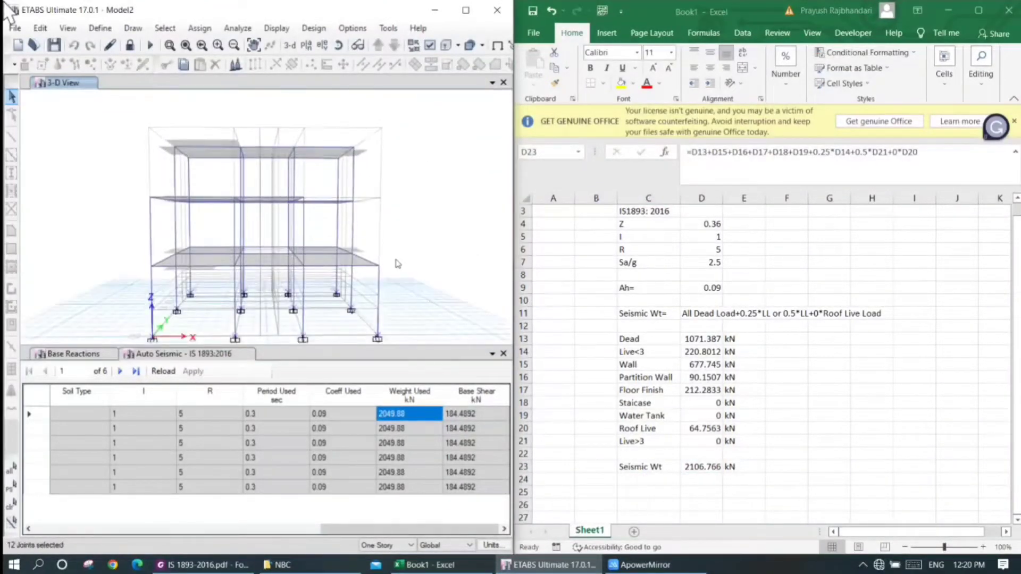
left_click(339, 45)
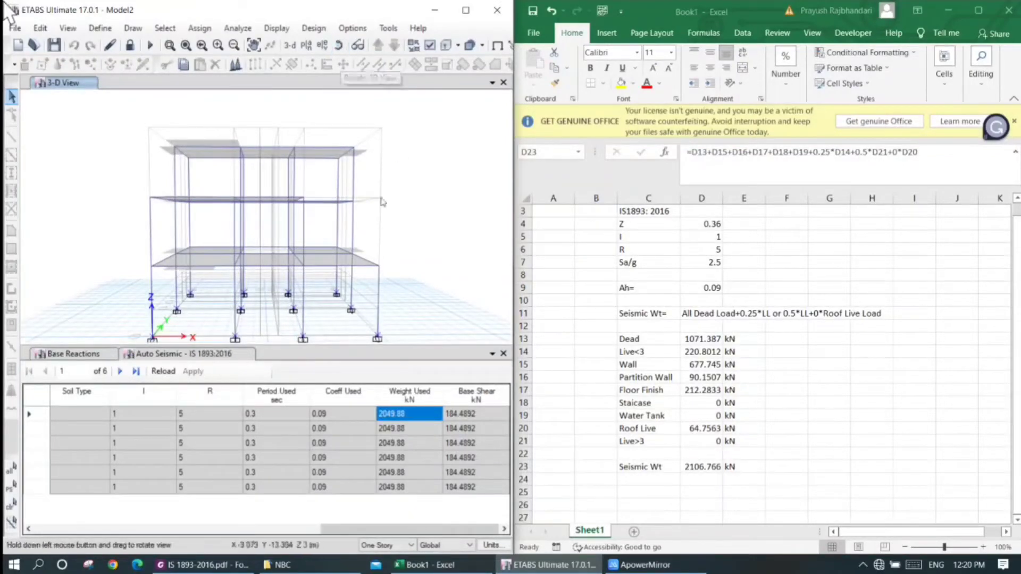
left_click_drag(395, 236, 394, 227)
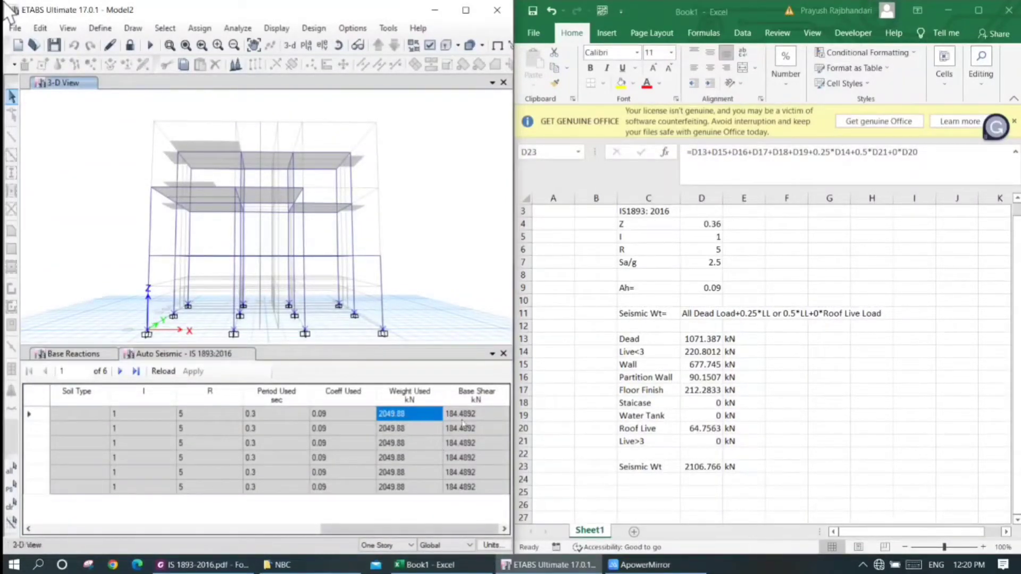
left_click(707, 467)
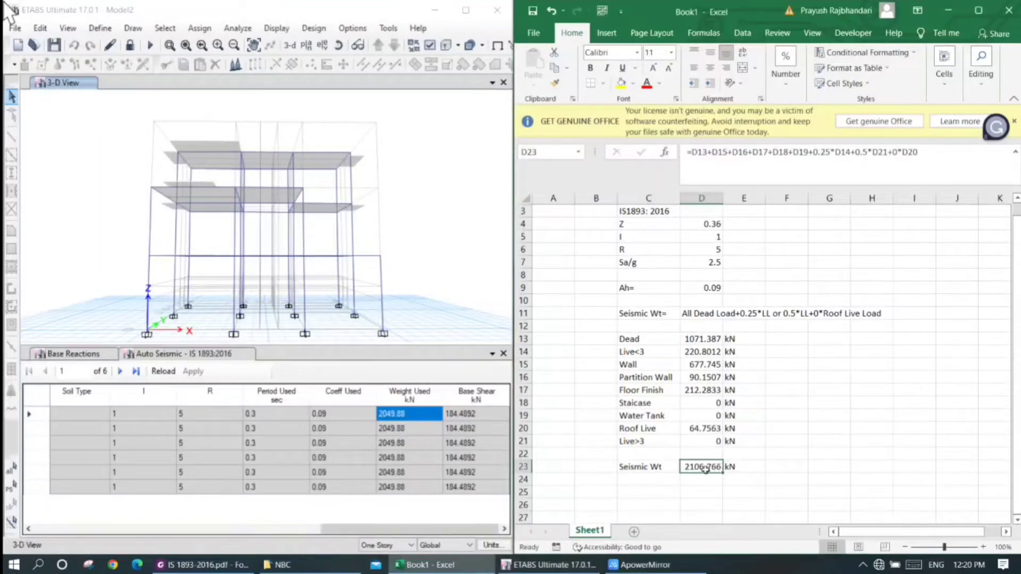
left_click(697, 339)
left_click(696, 468)
Label cell G19 "Half Column Wt=" and widen column G to fit the text
left_click(832, 421)
type("Half Column Wt")
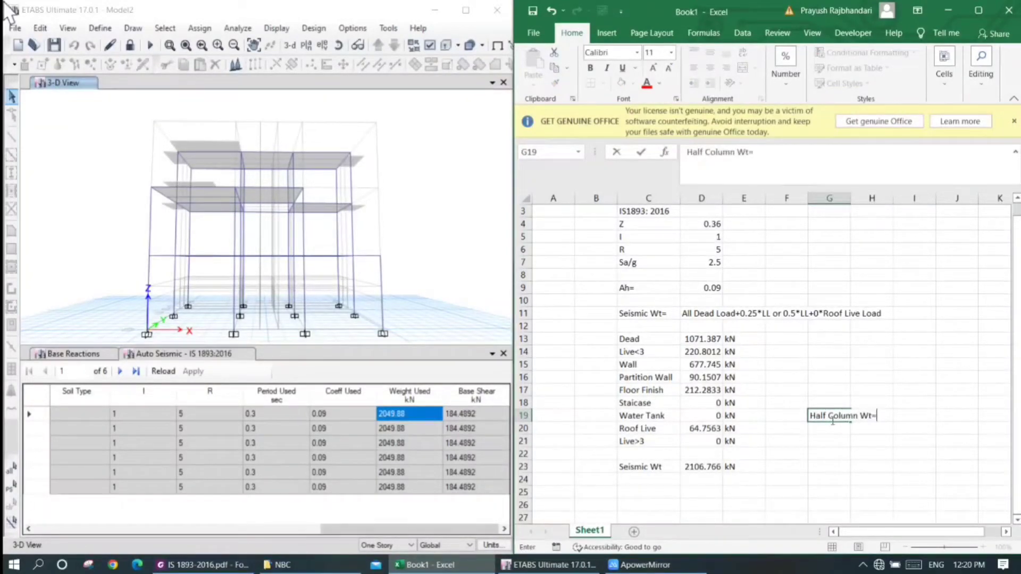
type("=")
key("Tab")
left_click_drag(851, 198, 876, 198)
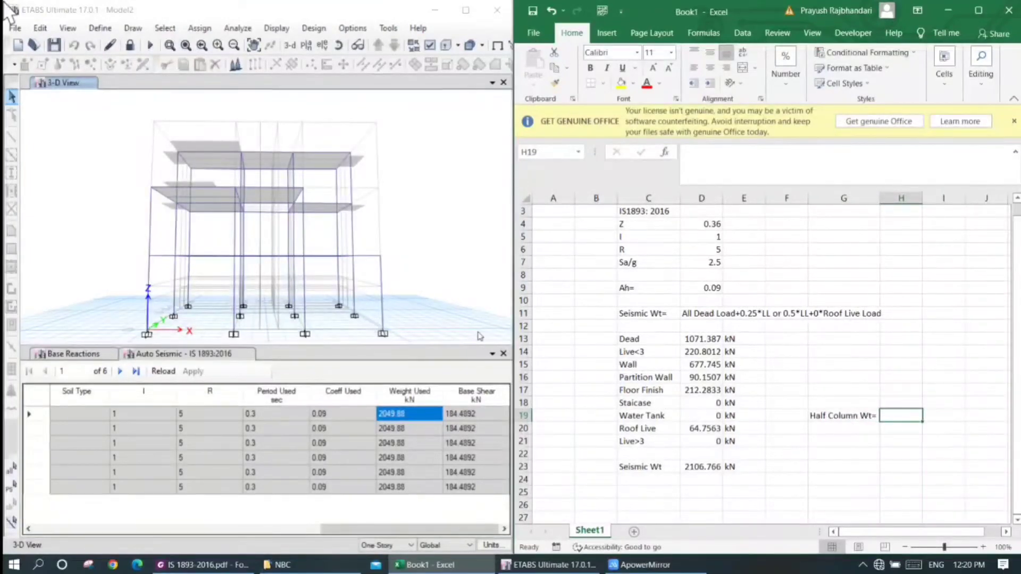
Show the Story1 plan view in ETABS to count its columns, and start the formula =12* in Excel cell H19
left_click(394, 213)
left_click(307, 48)
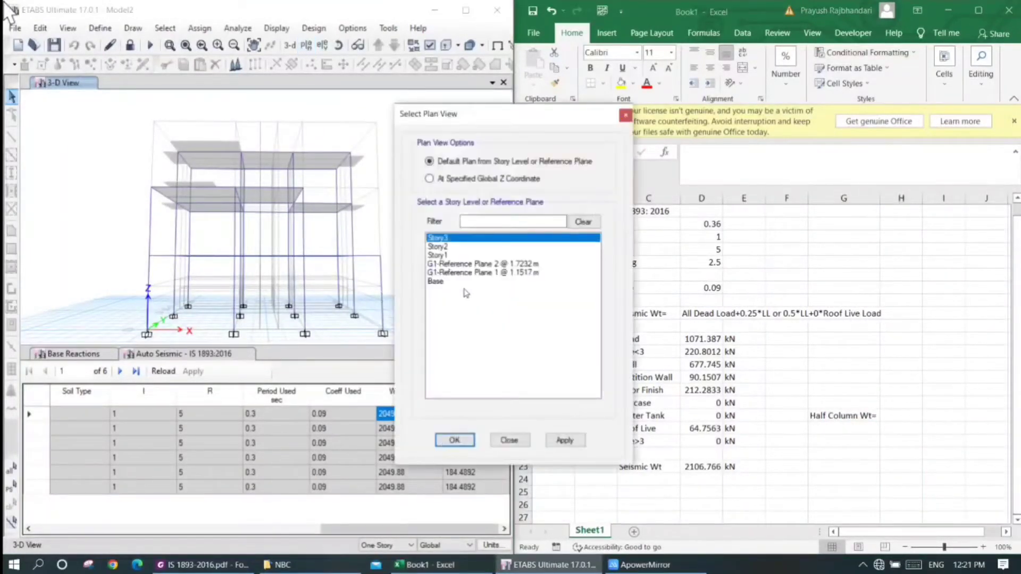
left_click(447, 255)
left_click(455, 440)
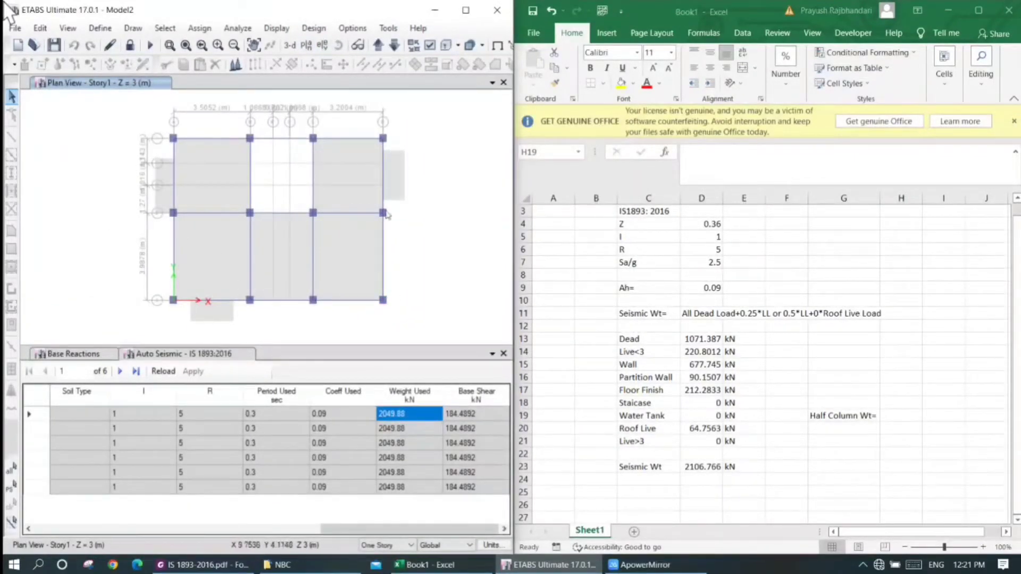
left_click(885, 415)
type("=12*")
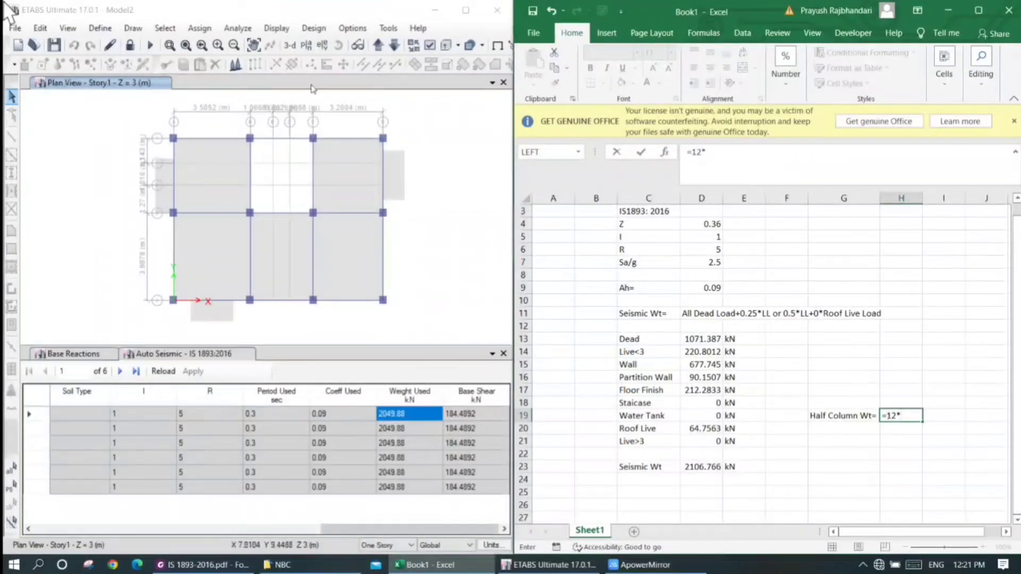
Look up the Column frame section's depth and width in ETABS and add 0.3556*0.3556 to the H19 formula
left_click(100, 27)
mouse_move(111, 64)
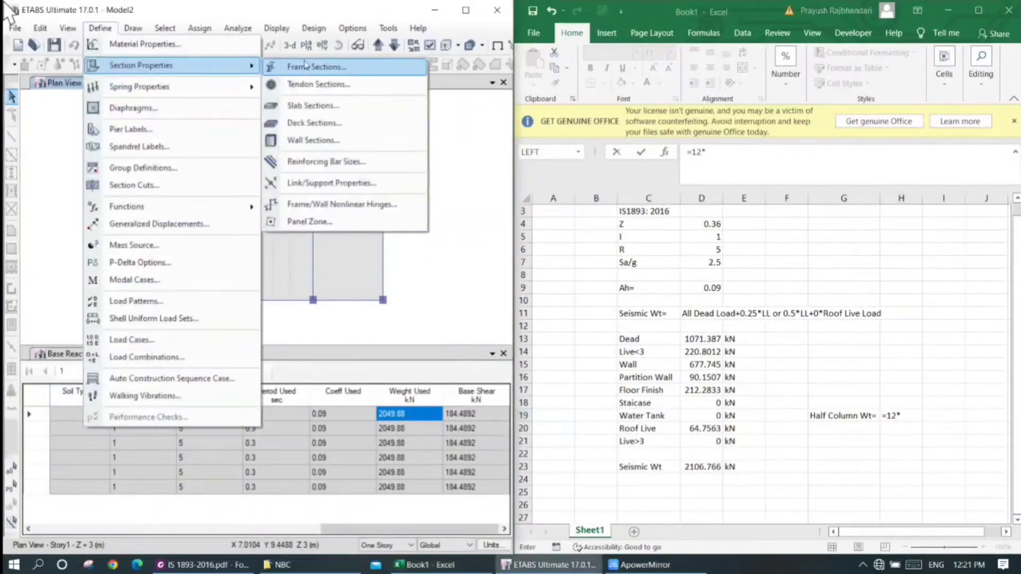
left_click(351, 65)
left_click(373, 255)
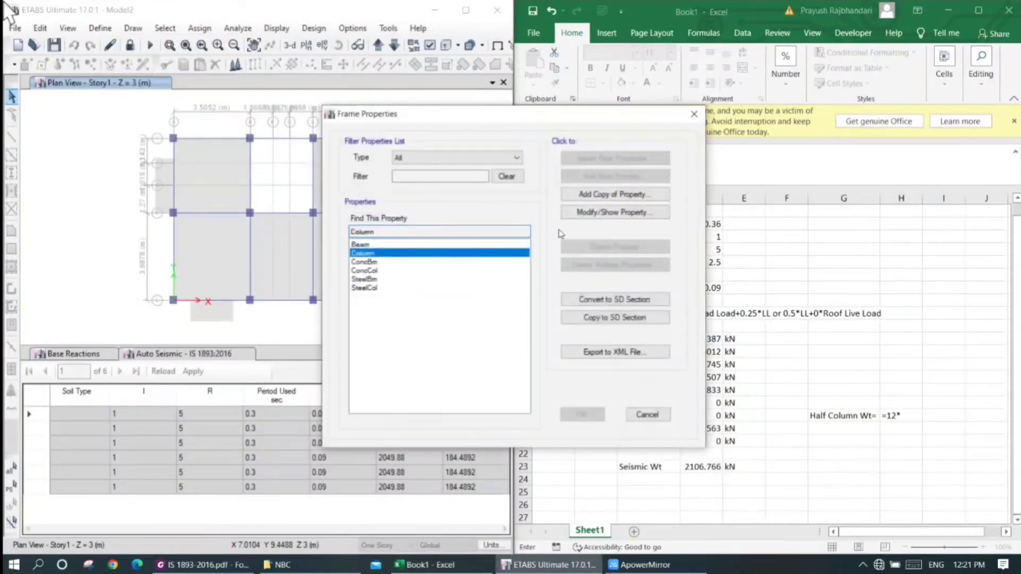
left_click(601, 213)
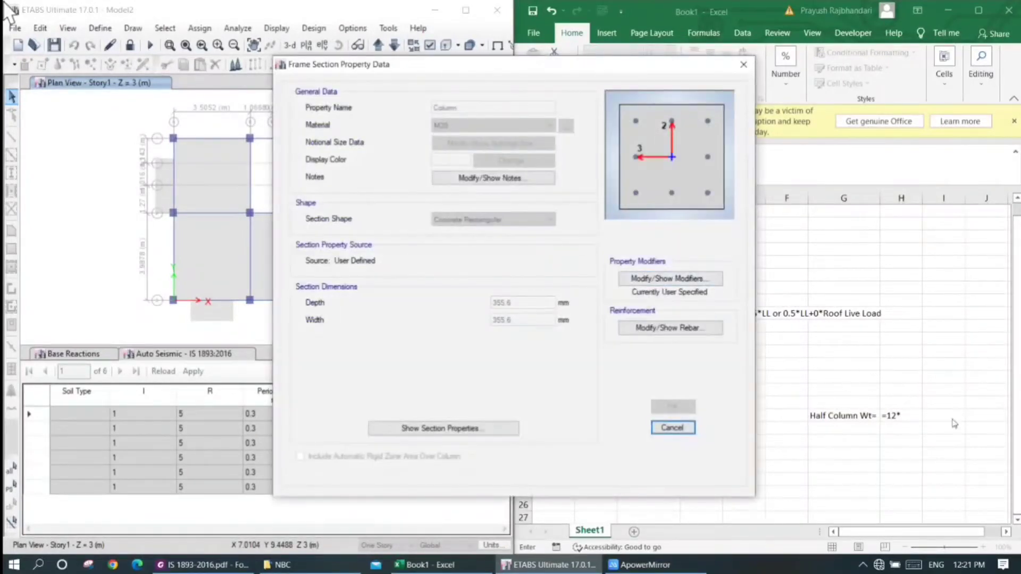
left_click(754, 150)
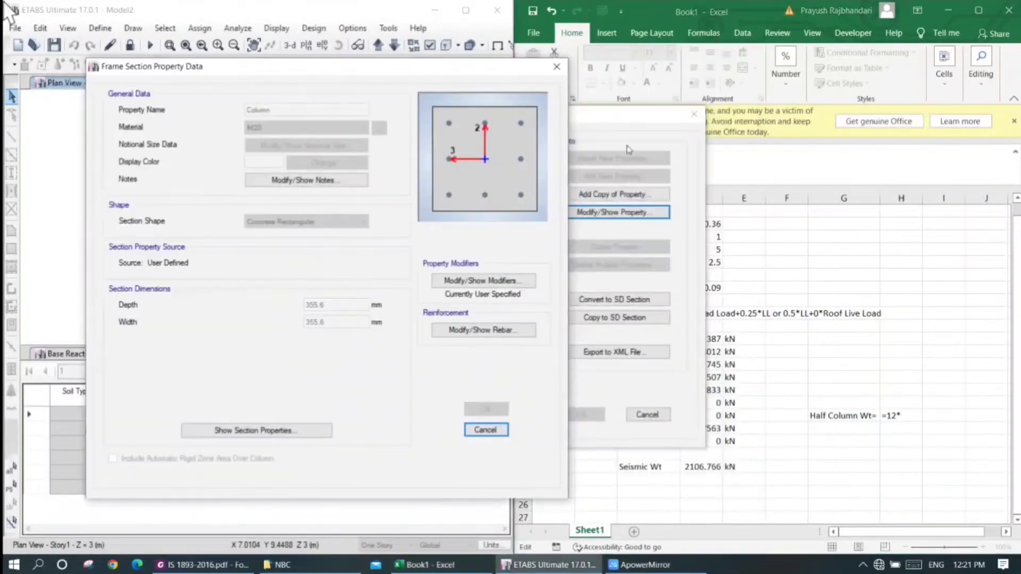
left_click(752, 168)
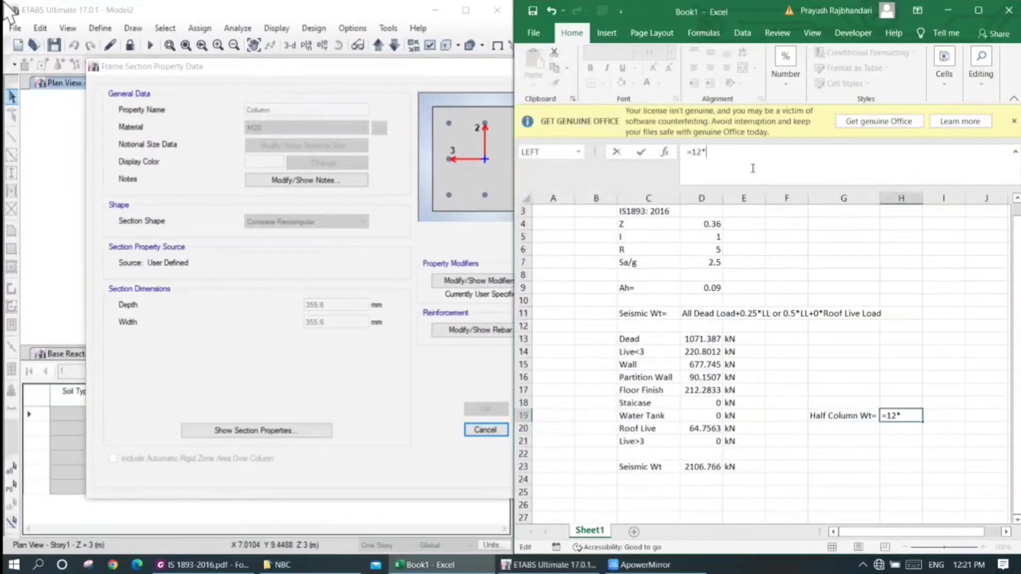
type("0.3556*0.3556")
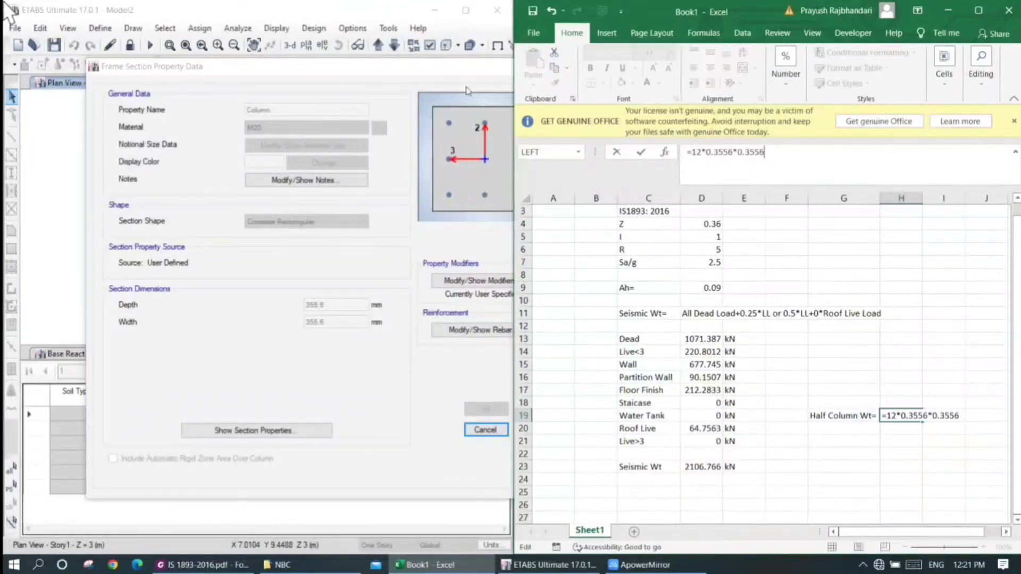
Look up the Story1 height in the ETABS story data and extend the H19 formula with *3 and the concrete unit weight *25
left_click(445, 84)
left_click(553, 64)
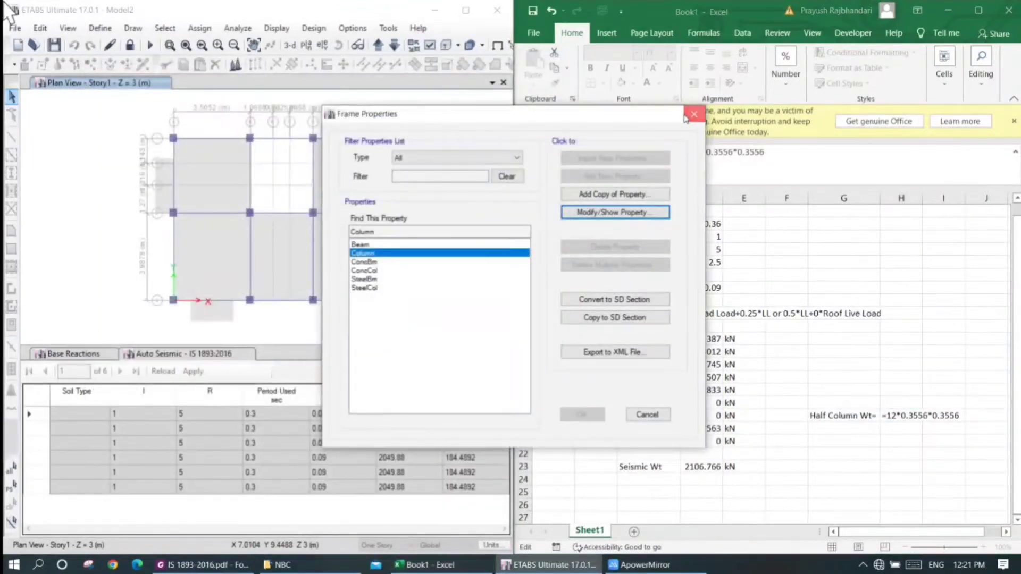
left_click(694, 114)
right_click(426, 126)
left_click(431, 130)
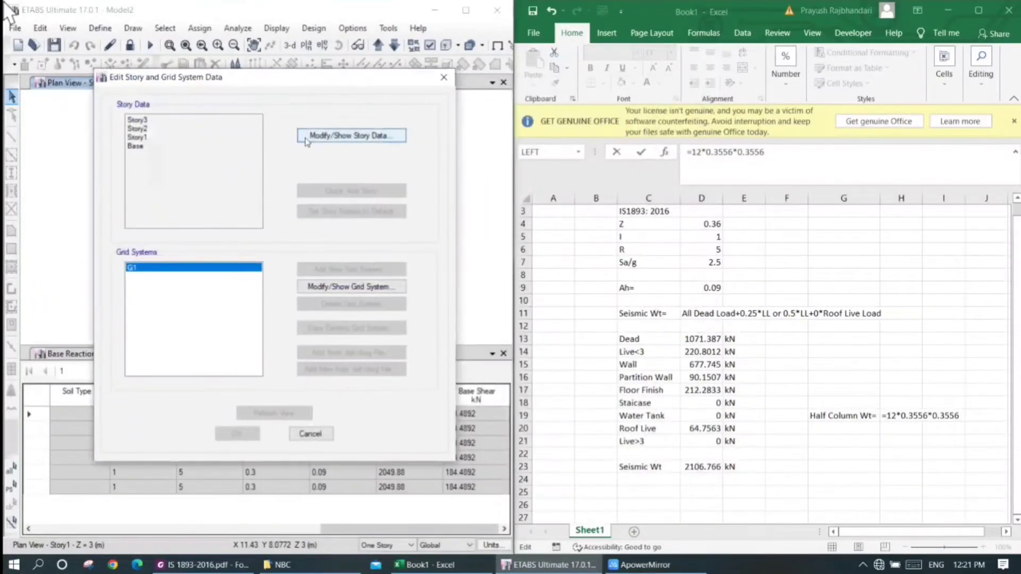
left_click(307, 142)
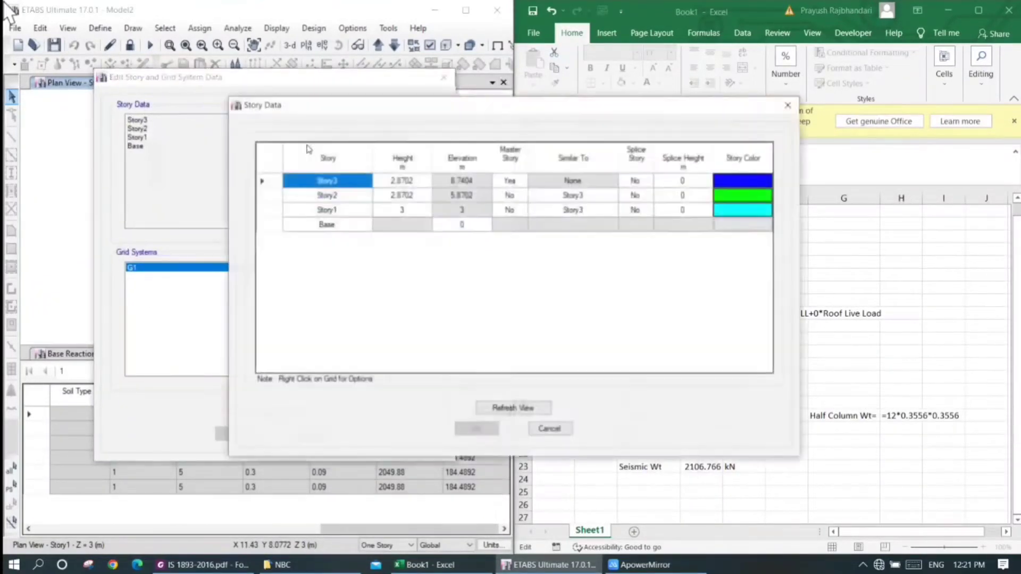
left_click_drag(431, 110, 253, 111)
left_click(221, 212)
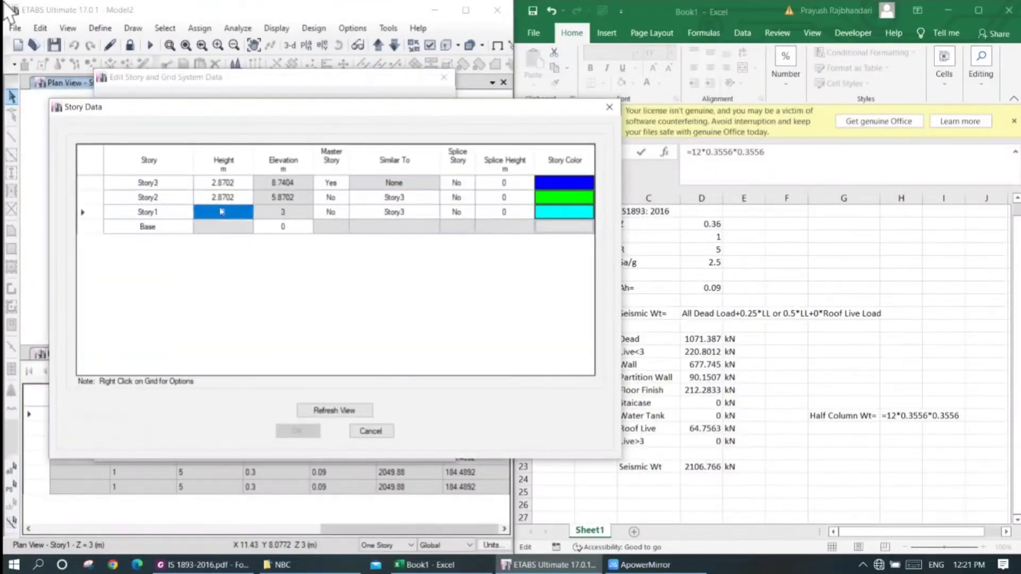
left_click(795, 156)
type("*3")
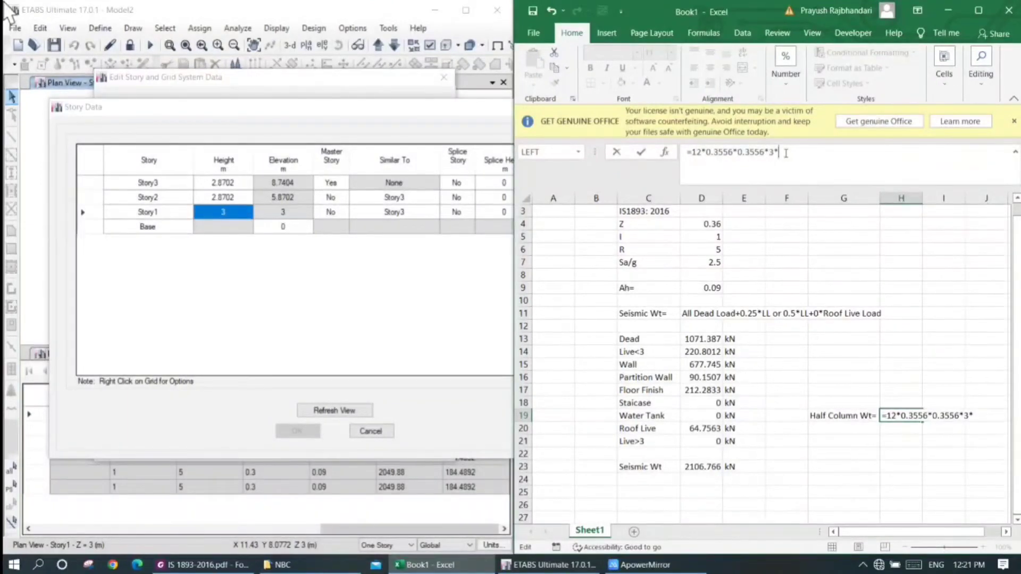
type("*25")
Close the story and grid data in ETABS and open the M20 material's properties to read its weight per unit volume
left_click(460, 119)
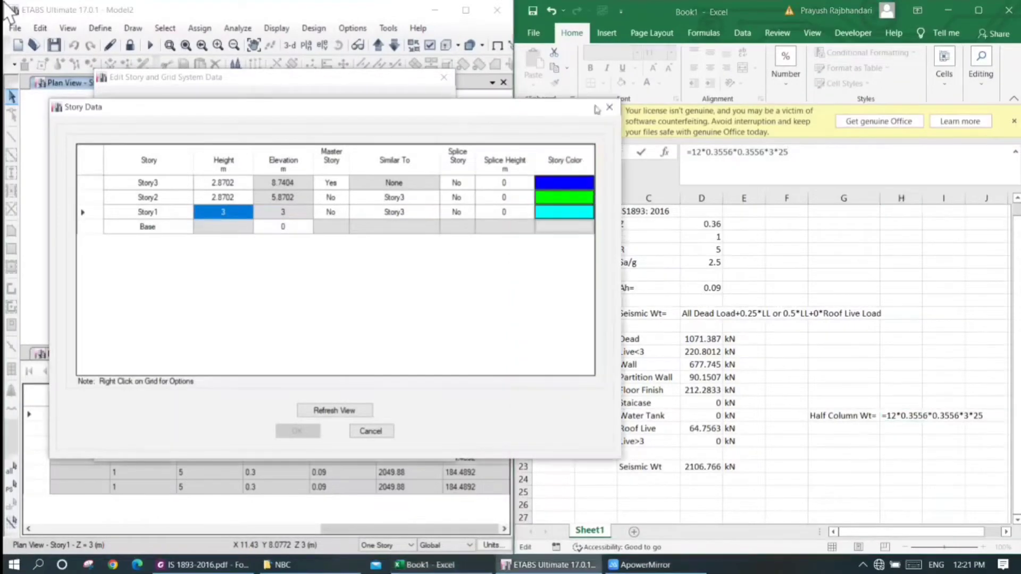
left_click(616, 107)
left_click(444, 78)
left_click(100, 28)
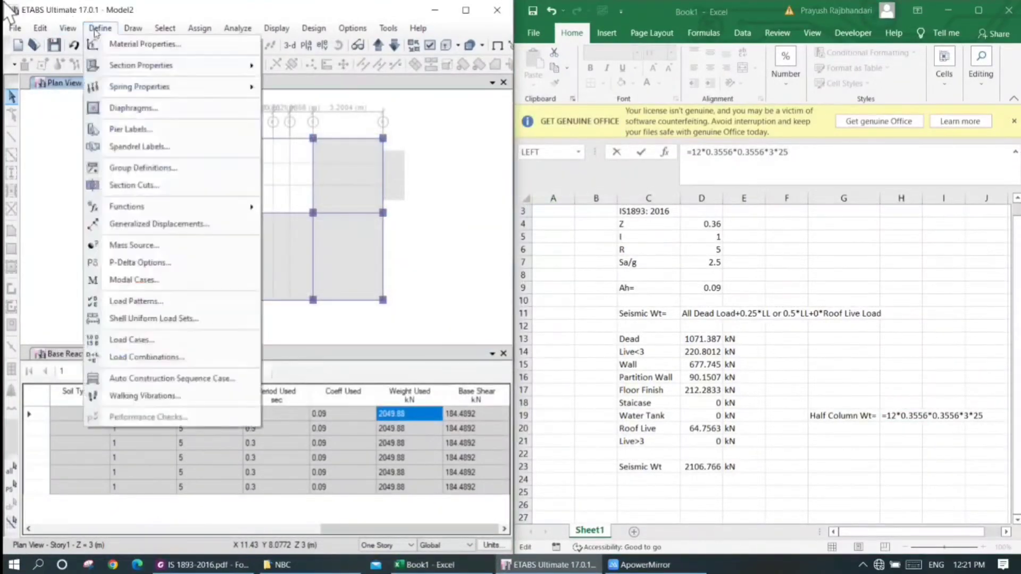
mouse_move(127, 66)
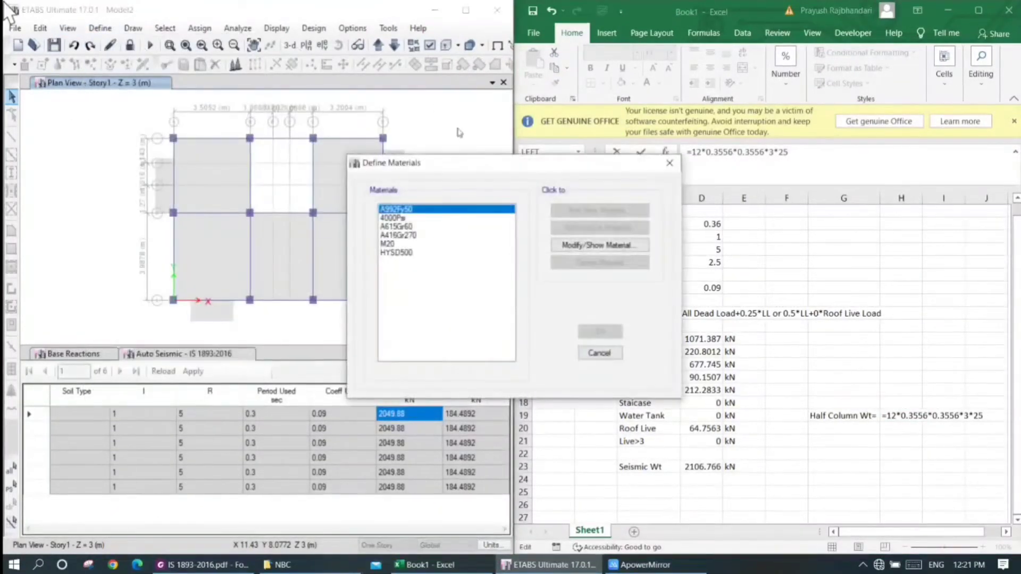
left_click_drag(473, 162, 246, 122)
left_click(214, 203)
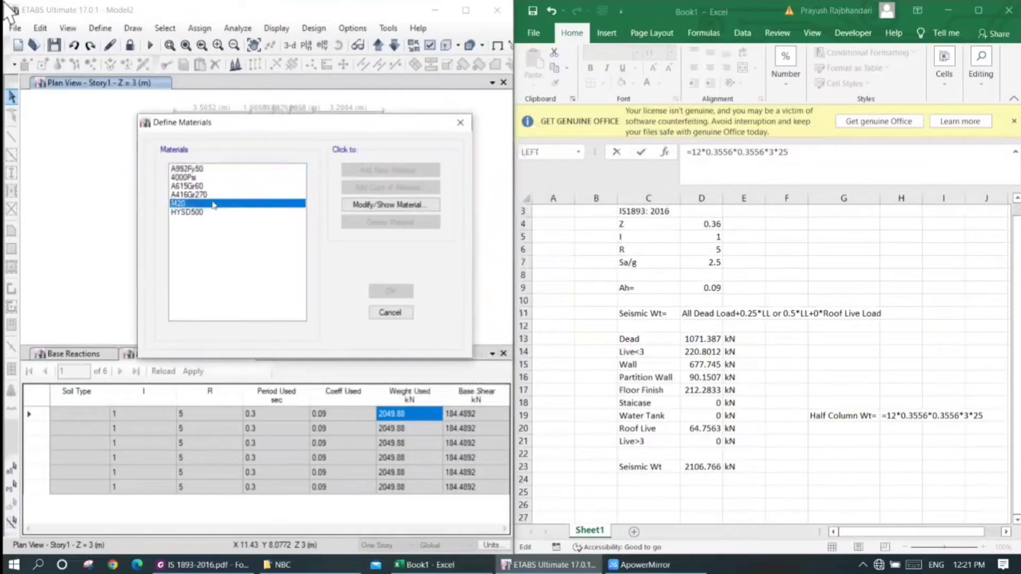
left_click(401, 205)
left_click_drag(425, 31, 154, 55)
In Excel, set the concrete unit weight in the H19 formula to 24.9926 and divide the formula by 2
left_click(797, 171)
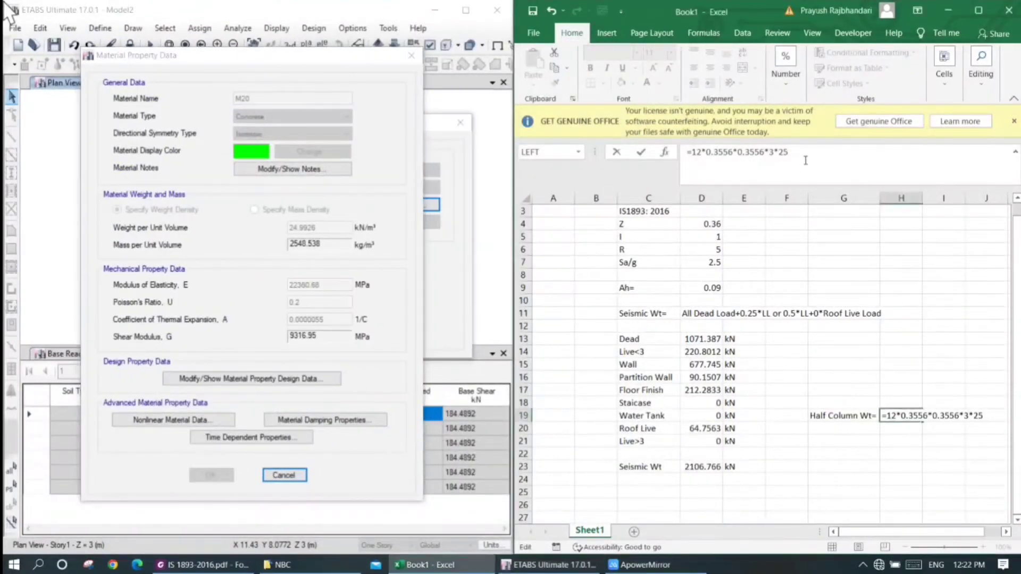
type("9926")
key("ctrl+Return")
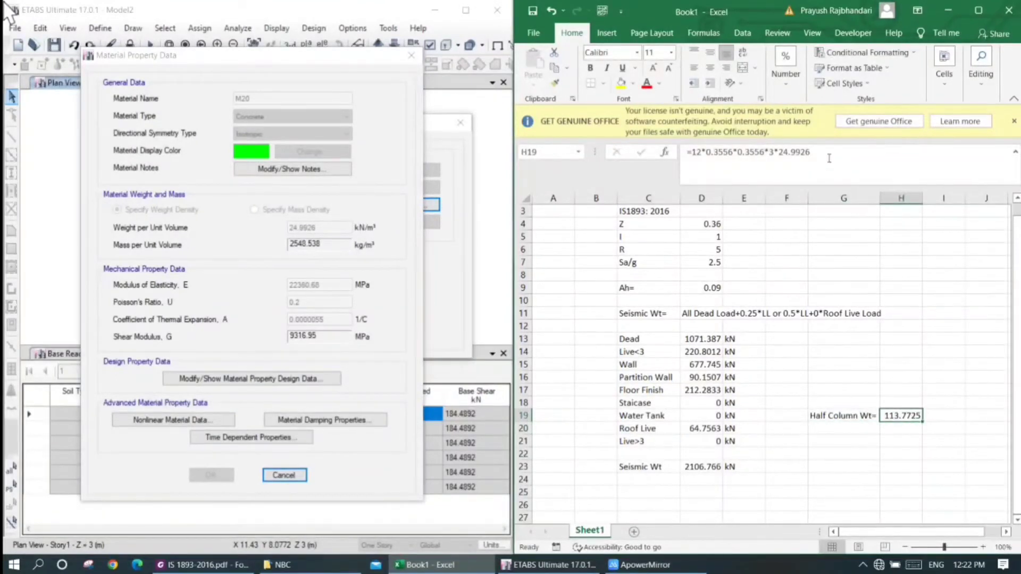
left_click(829, 158)
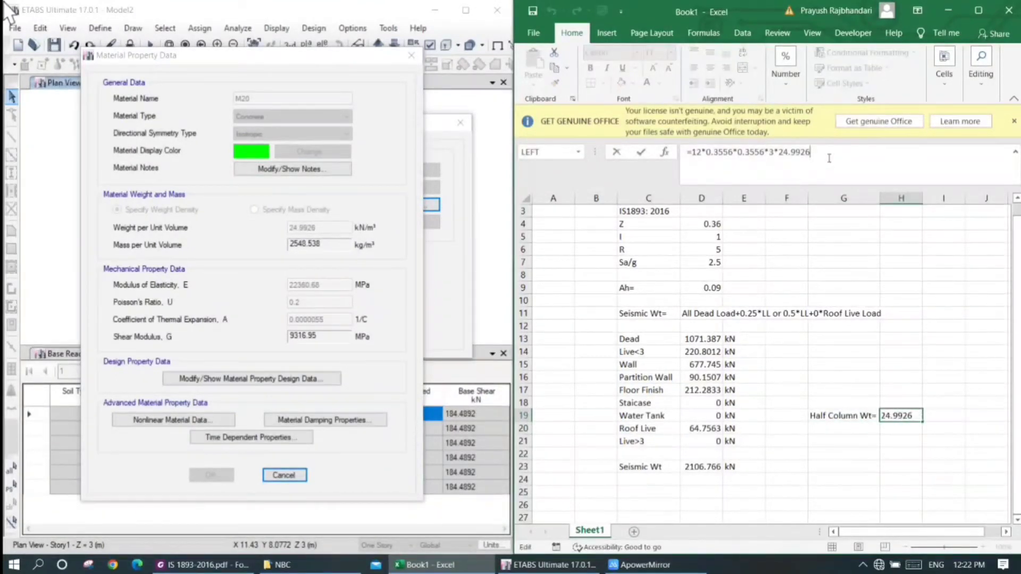
type("/2")
key("Return")
Enter the unit kN in cell I19 beside the half column weight
left_click(909, 416)
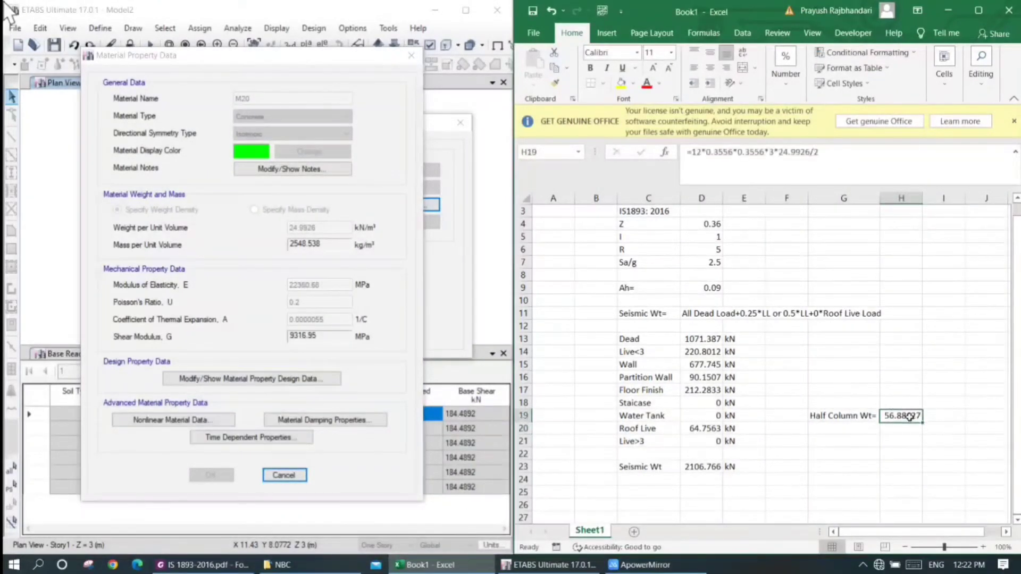
left_click(945, 414)
type("kN")
key("Return")
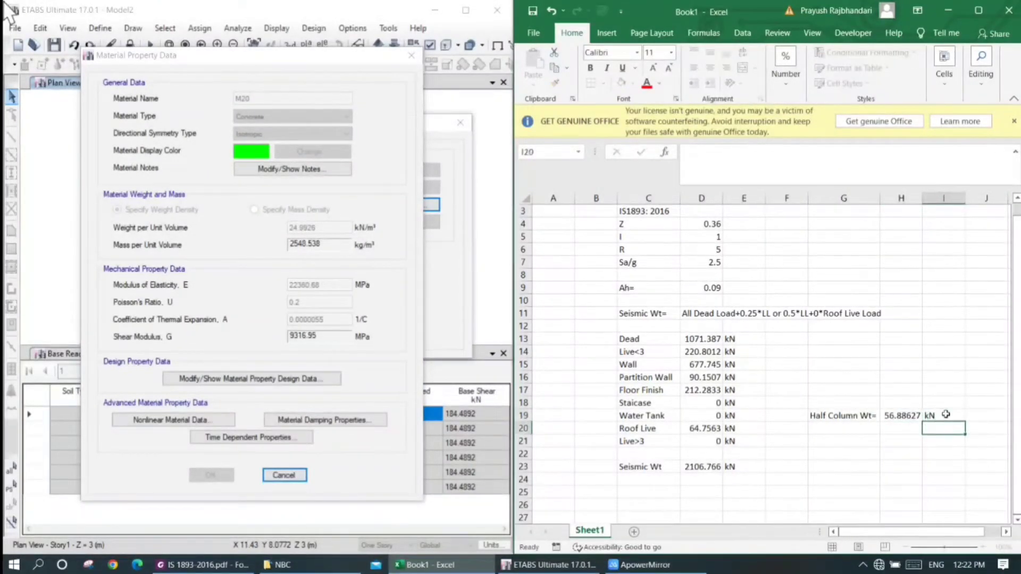
Subtract the half column weight in H19 at the end of the seismic weight formula in D23
left_click(711, 466)
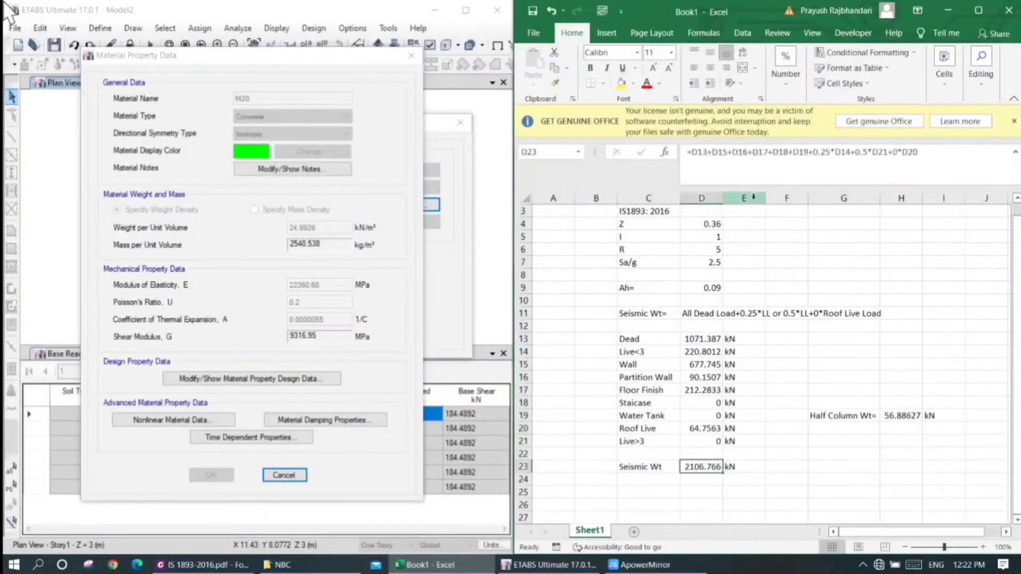
left_click(962, 165)
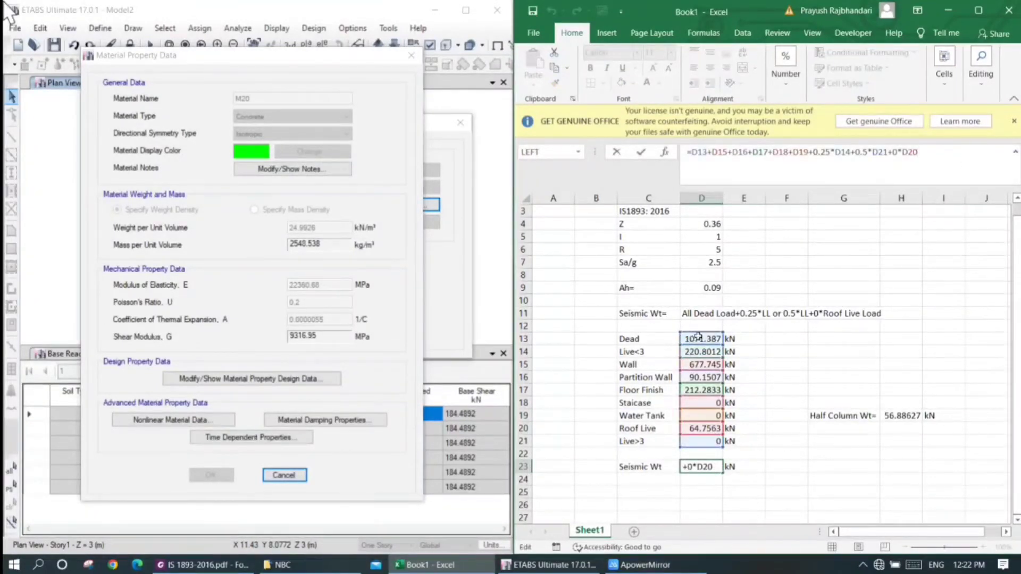
type("-")
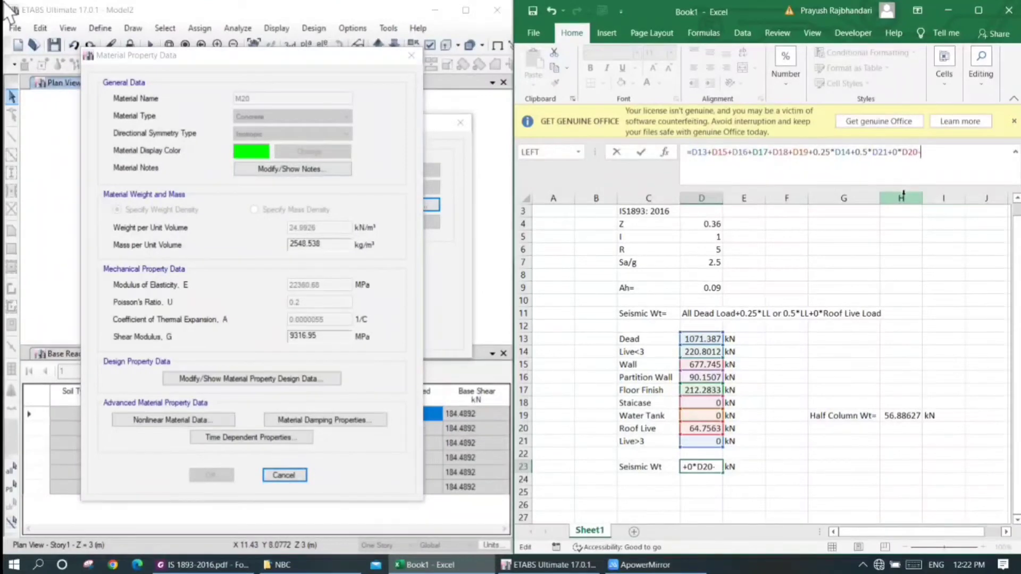
left_click(902, 415)
key("Return")
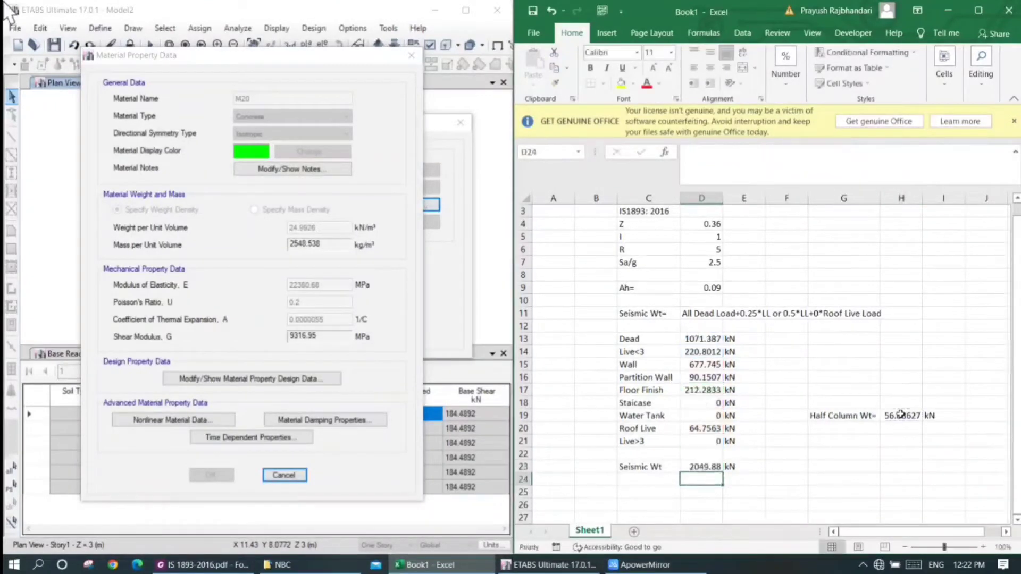
Close the material dialogs in ETABS and compare the Weight Used value with the seismic weight in Excel cell D23
left_click(413, 61)
left_click(413, 61)
left_click(460, 122)
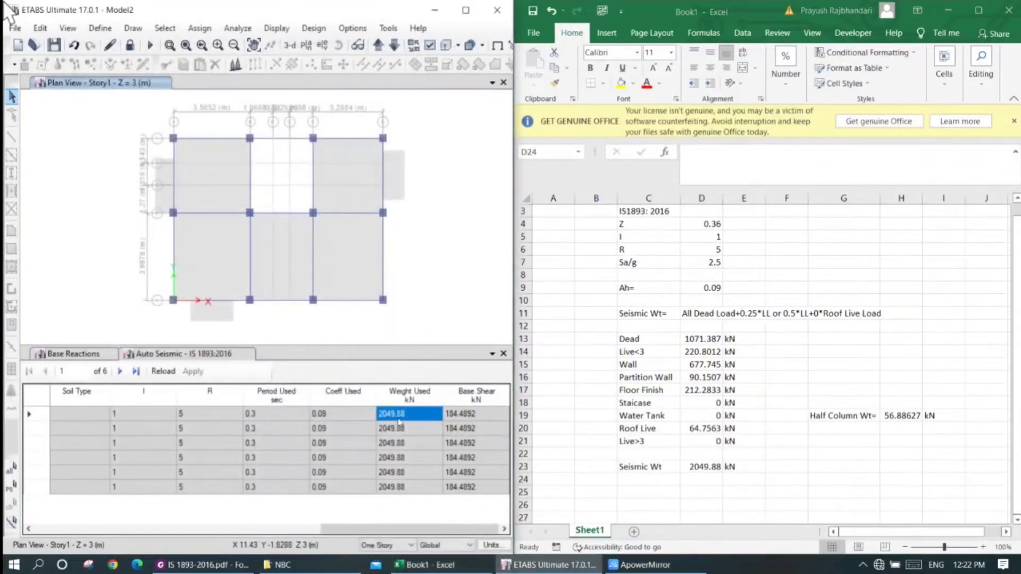
left_click(694, 467)
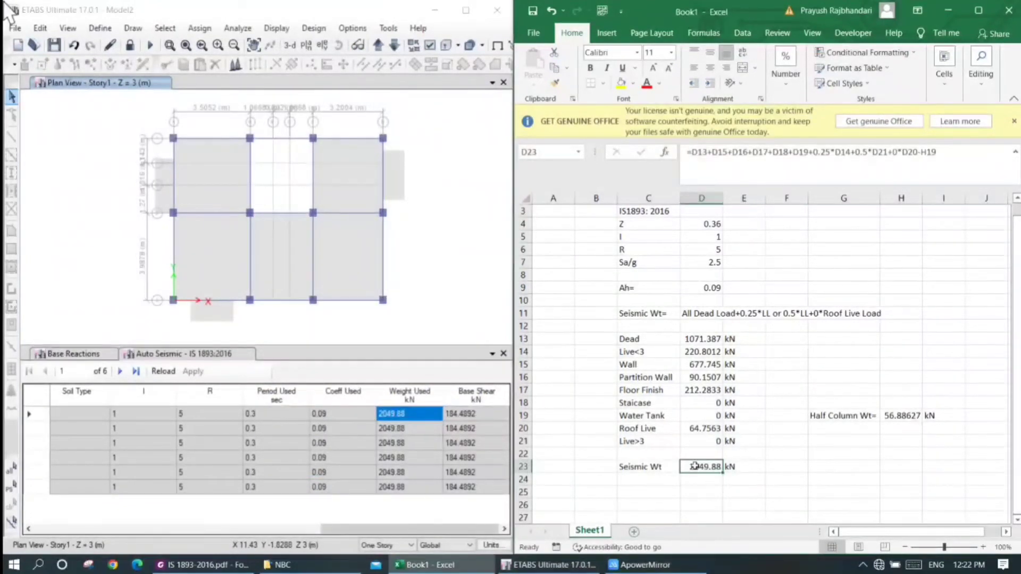
Label cell C24 "Base Shear=" and calculate it in D24 as the seismic weight D23 multiplied by Ah in D9
left_click(641, 478)
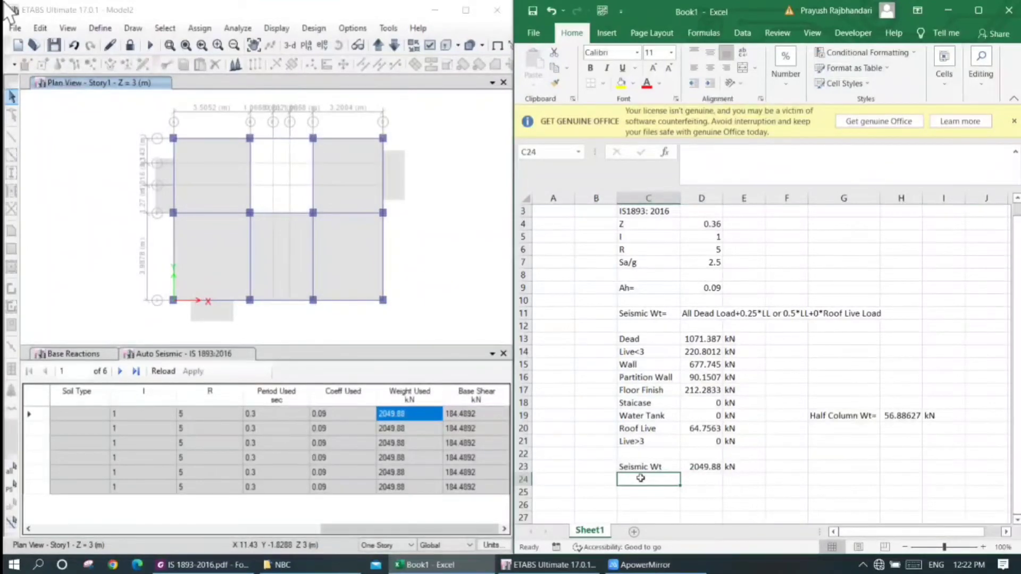
type("Base Shear=")
key("Tab")
type("=")
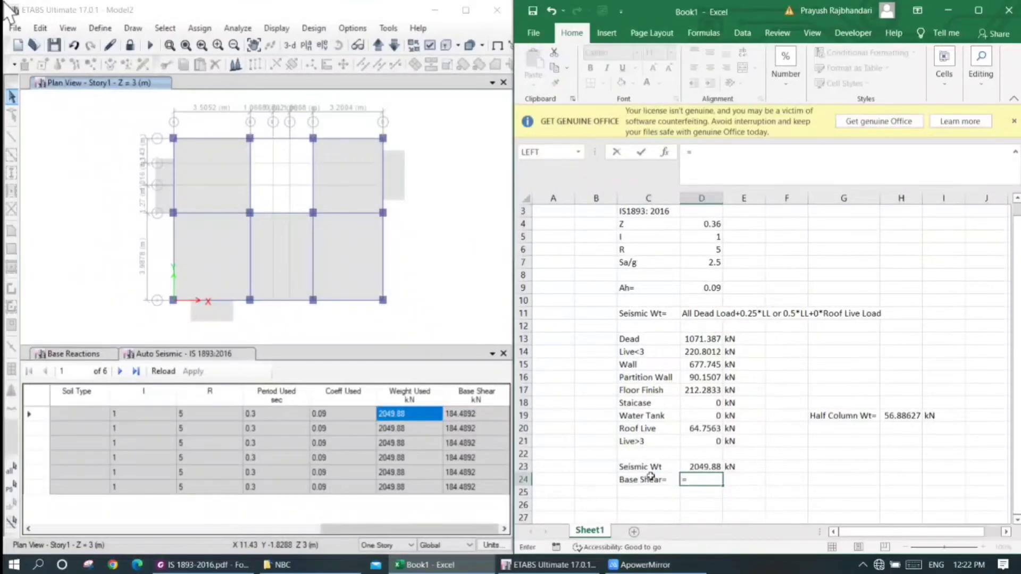
left_click(686, 467)
type("*")
left_click(702, 288)
key("Return")
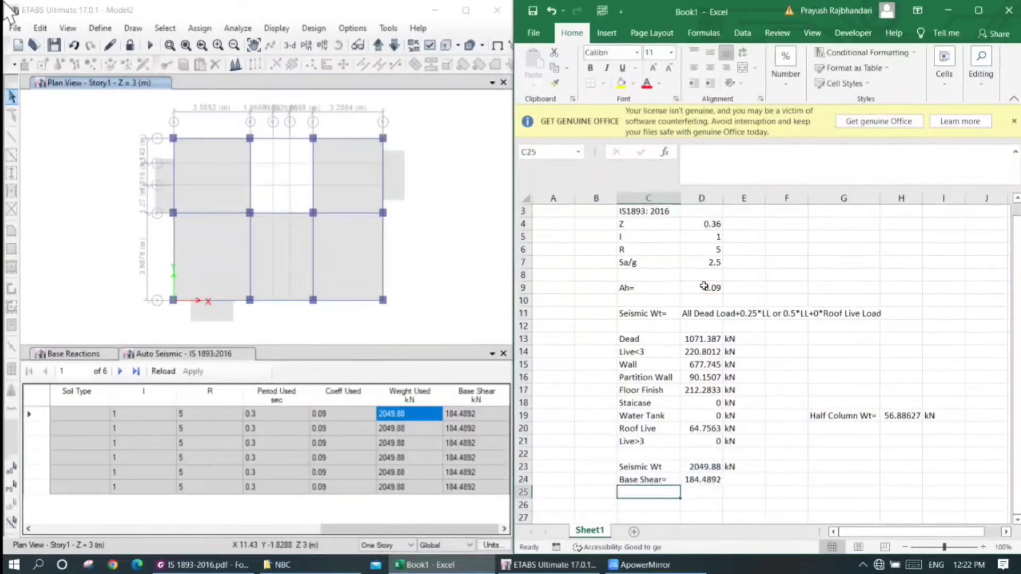
Check the Base Shear value in the ETABS Auto Seismic table and enter the unit kN in Excel cell E24
left_click(456, 417)
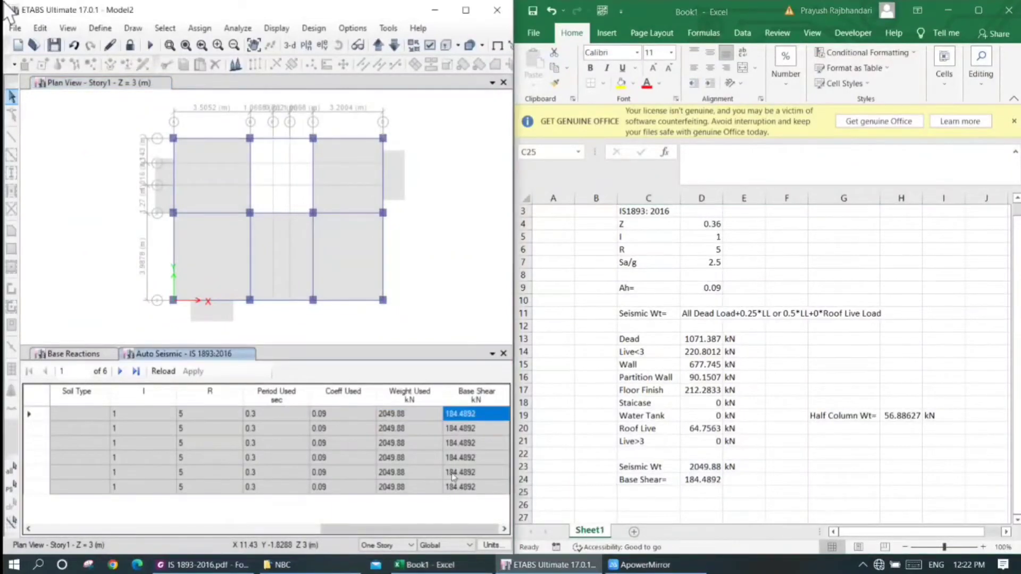
left_click(740, 478)
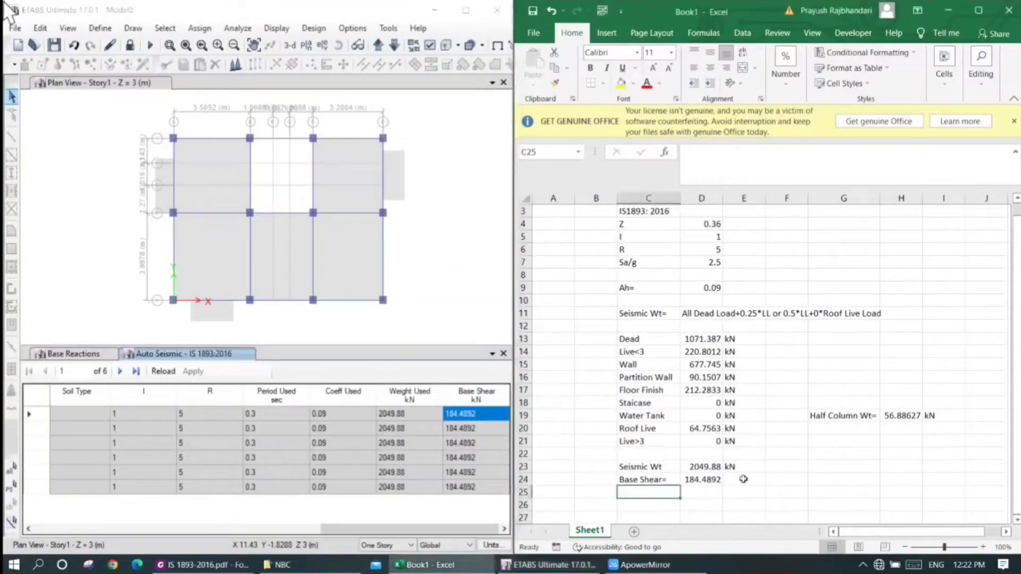
type("kN")
key("Return")
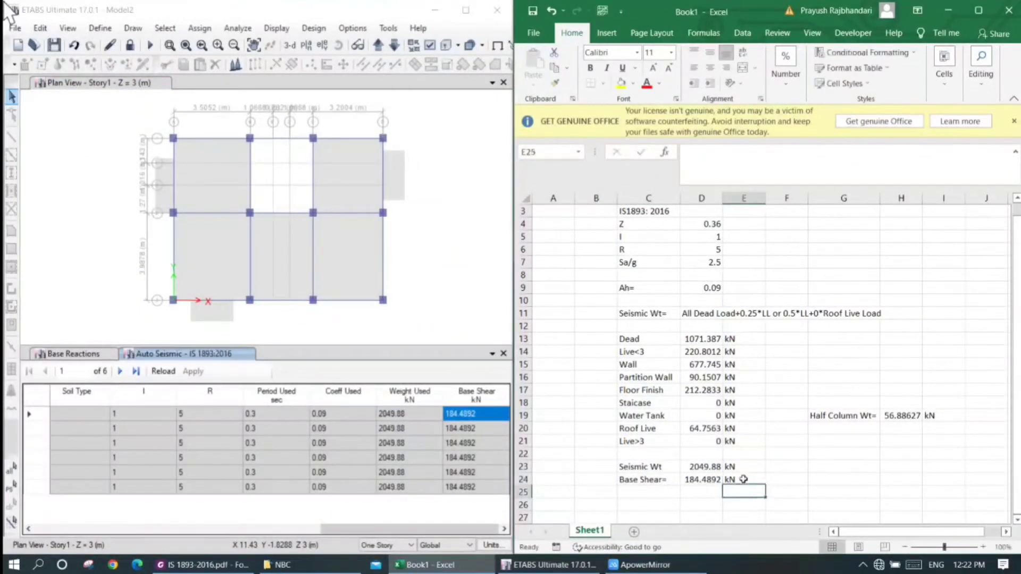
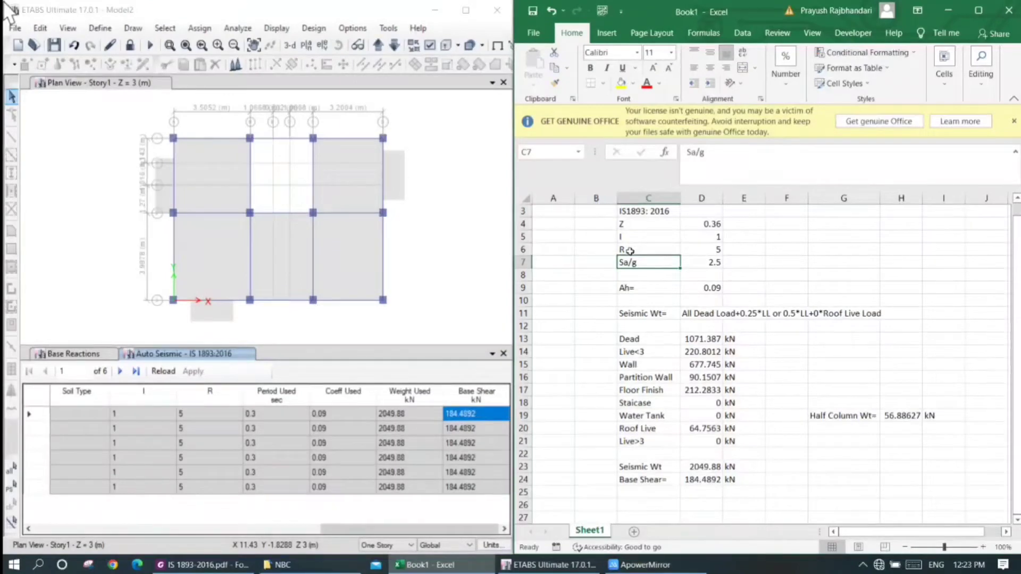
Close the Auto Seismic and Base Reactions tables in ETABS and change the Excel heading in C3 to NBC105:2020
left_click(503, 353)
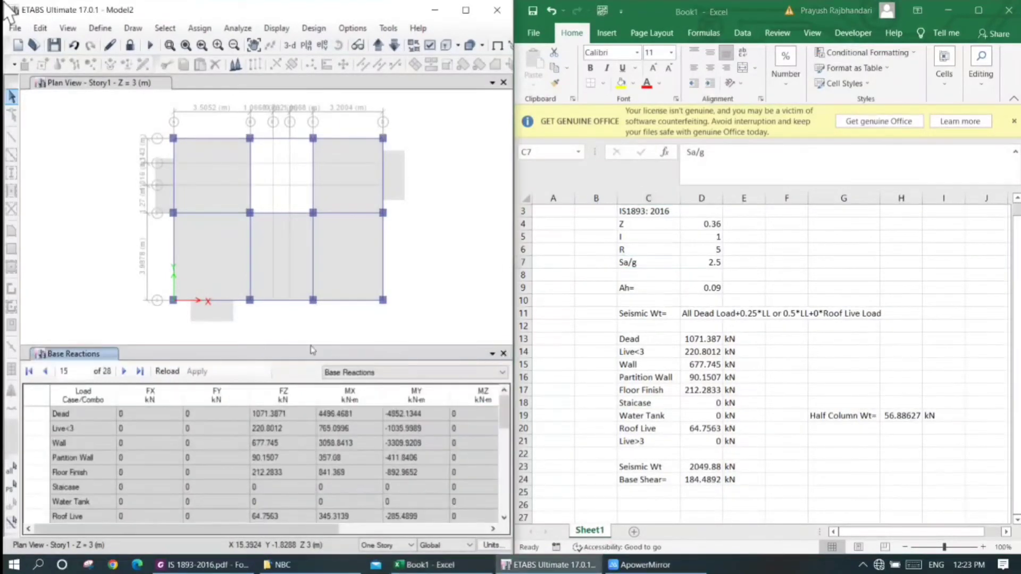
left_click(503, 353)
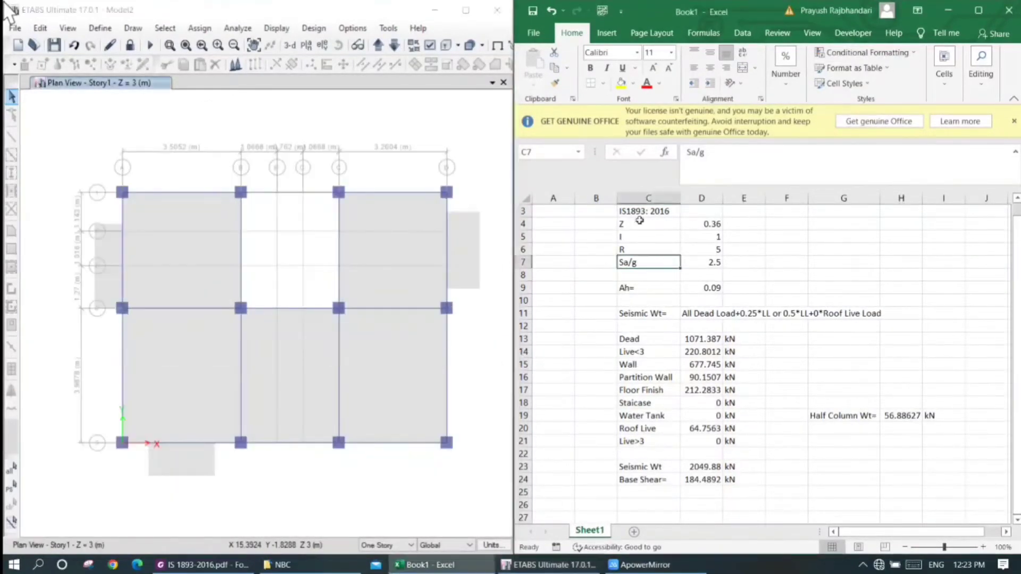
left_click(653, 212)
type("NBC")
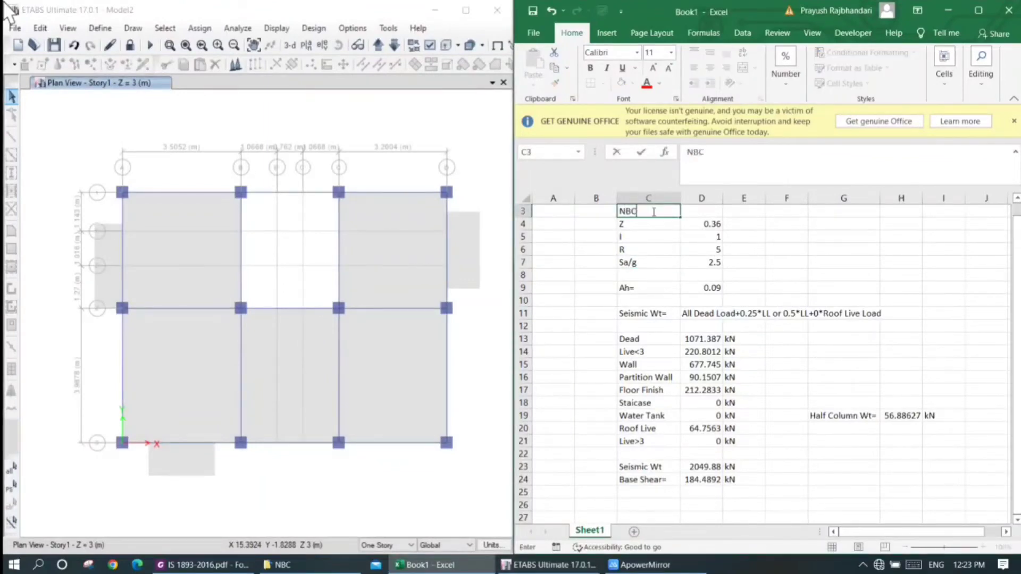
type("105: 2020")
key("Return")
Set the zone factor Z in cell D4 to 0.4
left_click(702, 221)
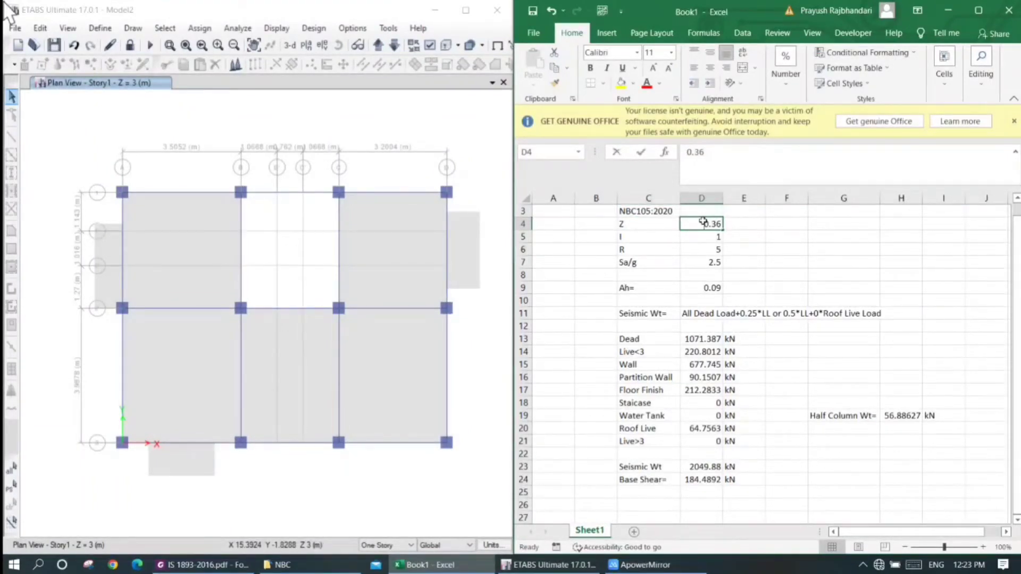
type("0.4")
key("Return")
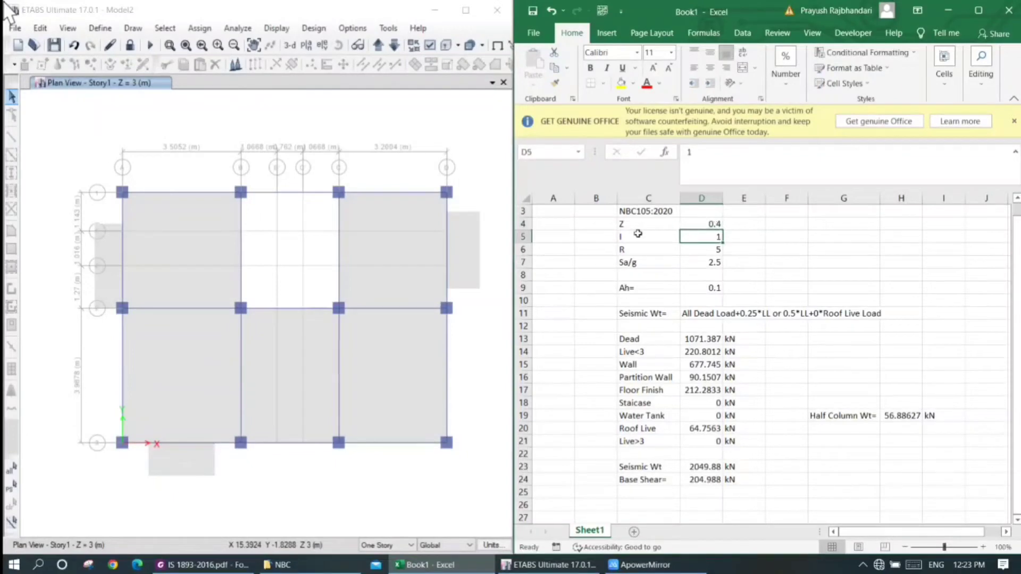
Insert a new row 6 above the R row and remove the R label from column C
left_click(627, 247)
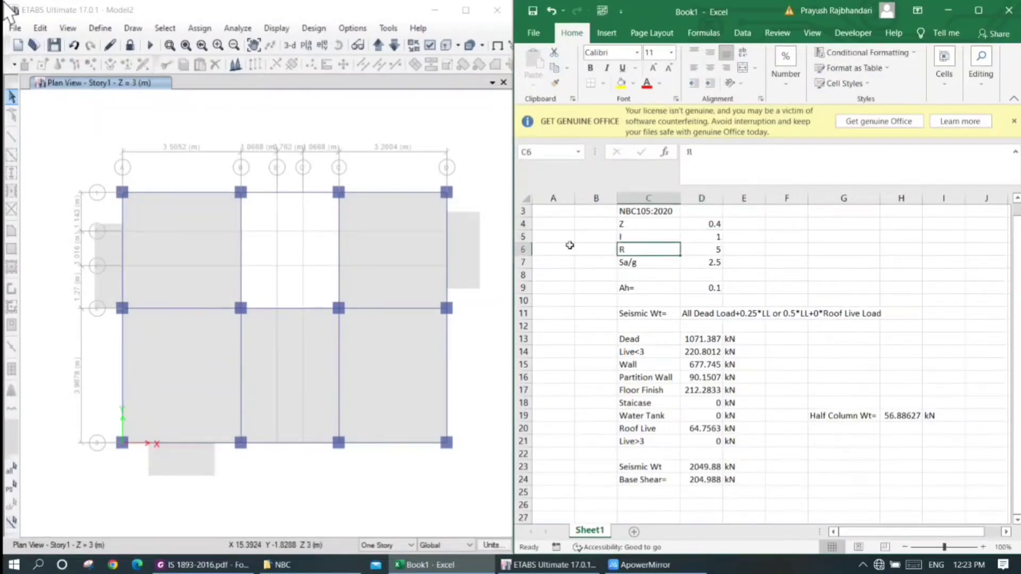
right_click(518, 249)
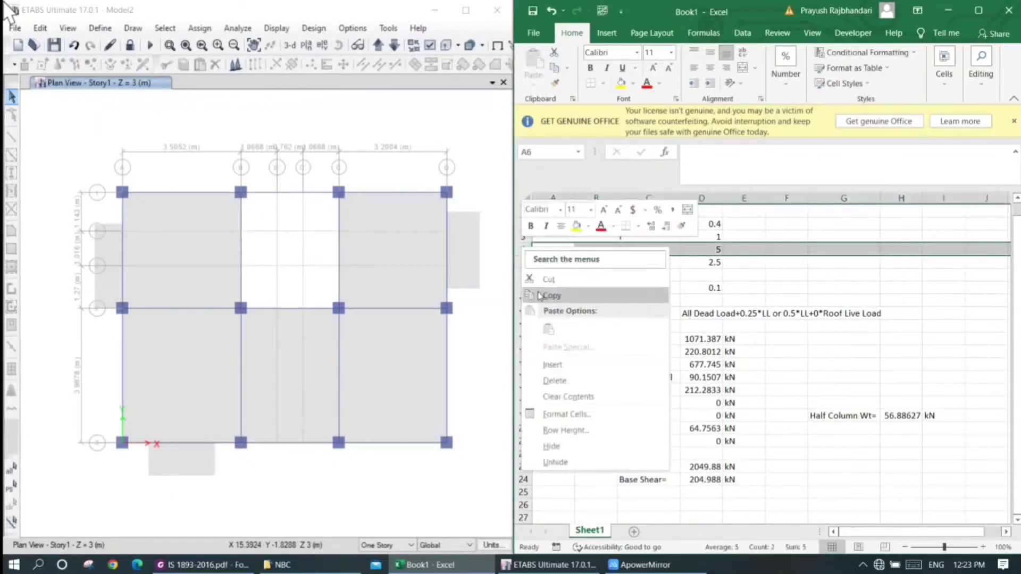
left_click(548, 364)
left_click(635, 263)
left_click_drag(635, 262, 637, 250)
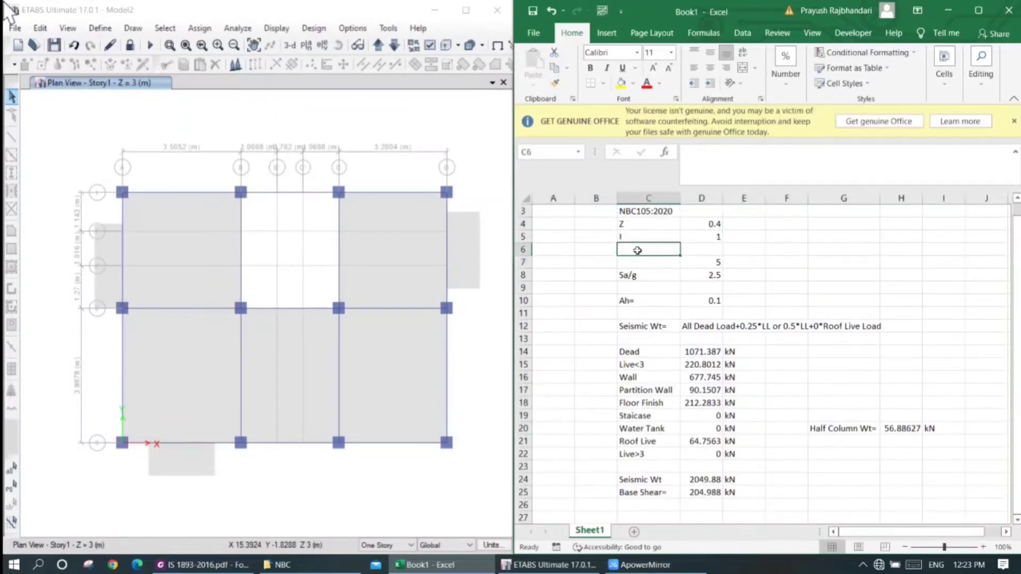
Label cell C6 "Ductility Factor" and enter 4 in D6
type("Ducti")
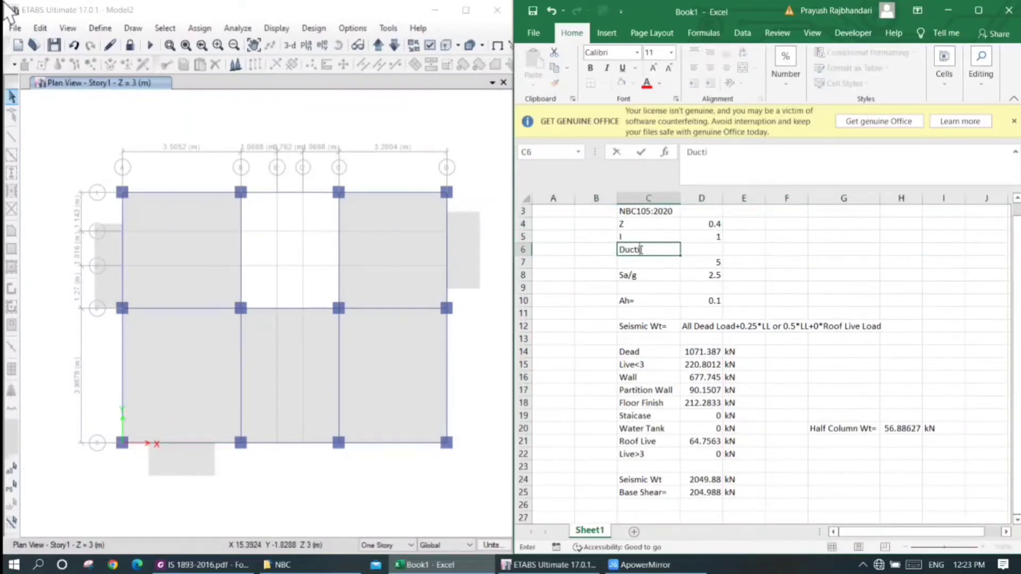
type("lity Factor")
key("Tab")
type("4")
key("Return")
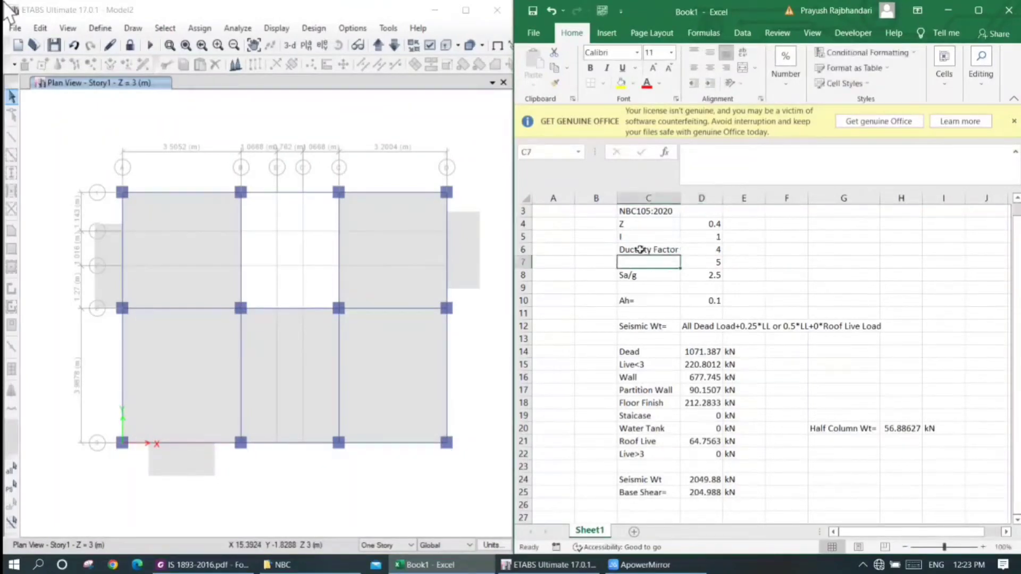
Label cell C7 "Overstrength factor" and widen column C to fit the text
type("Overstrengt")
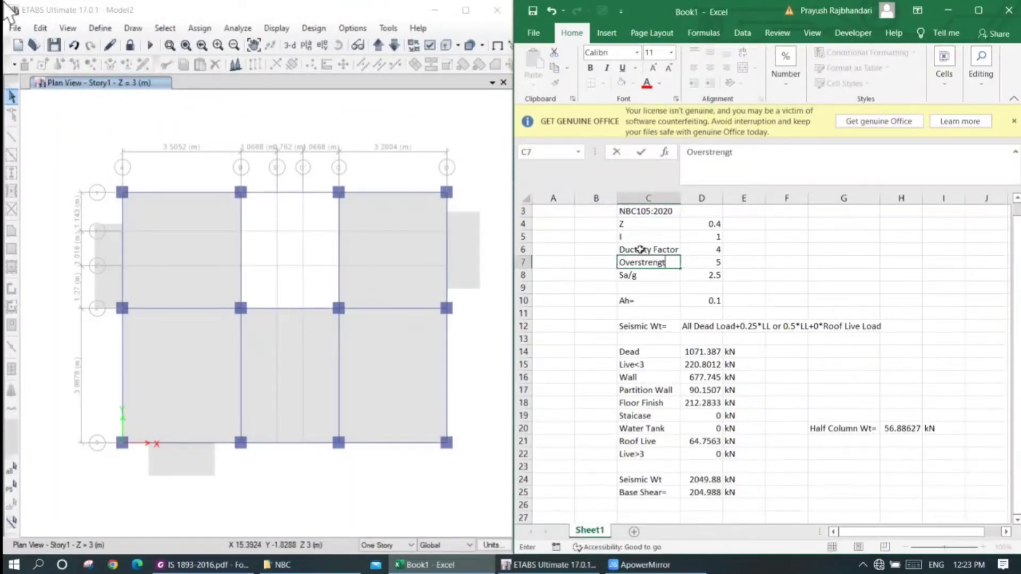
type("h factor")
key("Tab")
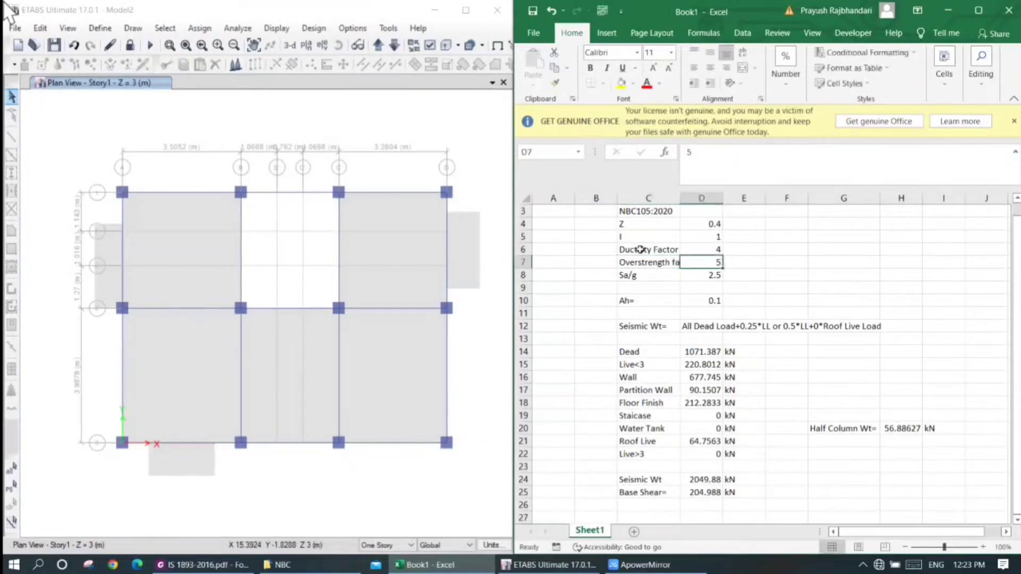
double_click(683, 198)
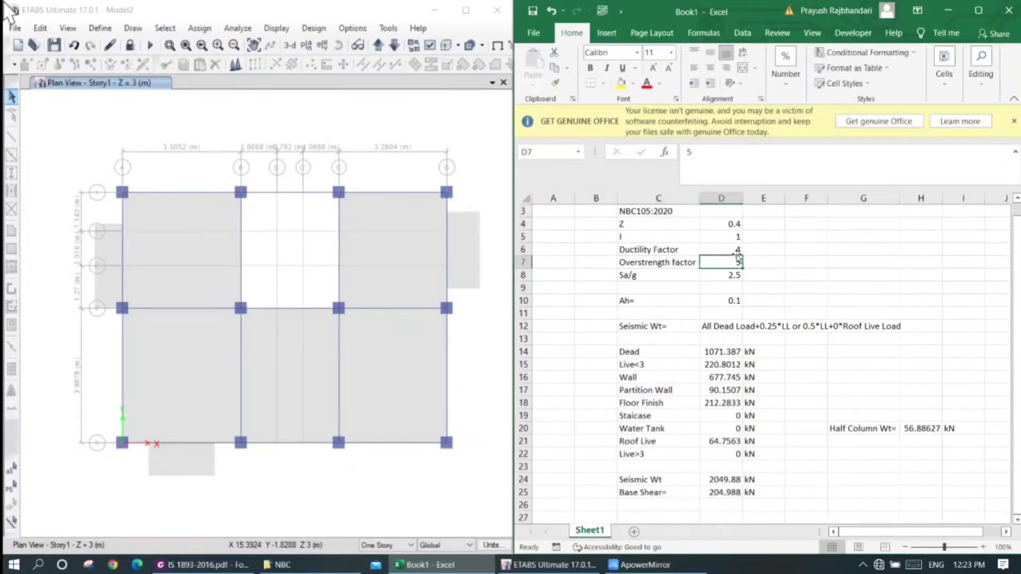
Enter 1.5 as the overstrength factor in D7 and relabel cell C8 as "Ch(T)"
type("1.5")
key("Return")
key("Left")
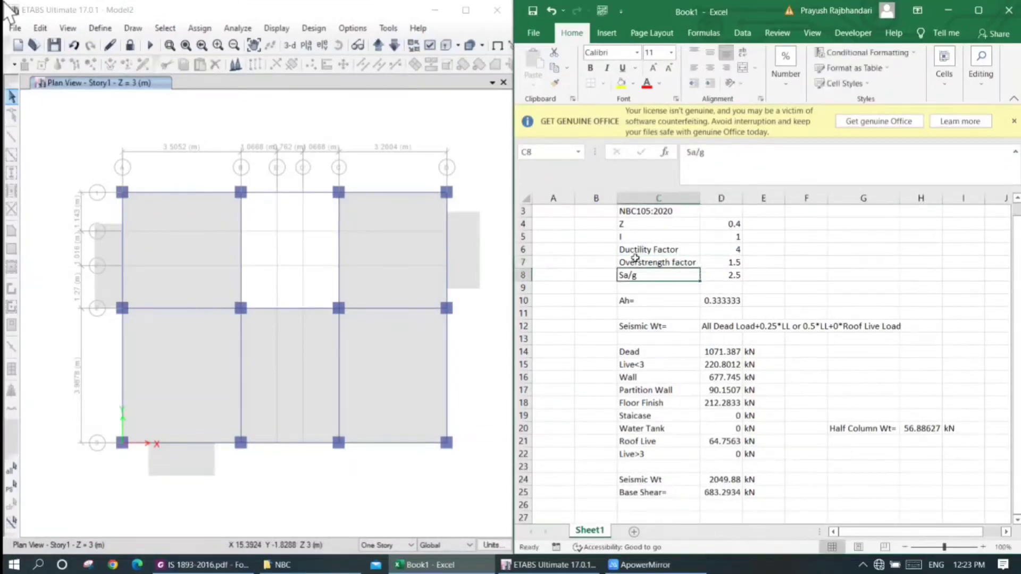
type("Ch")
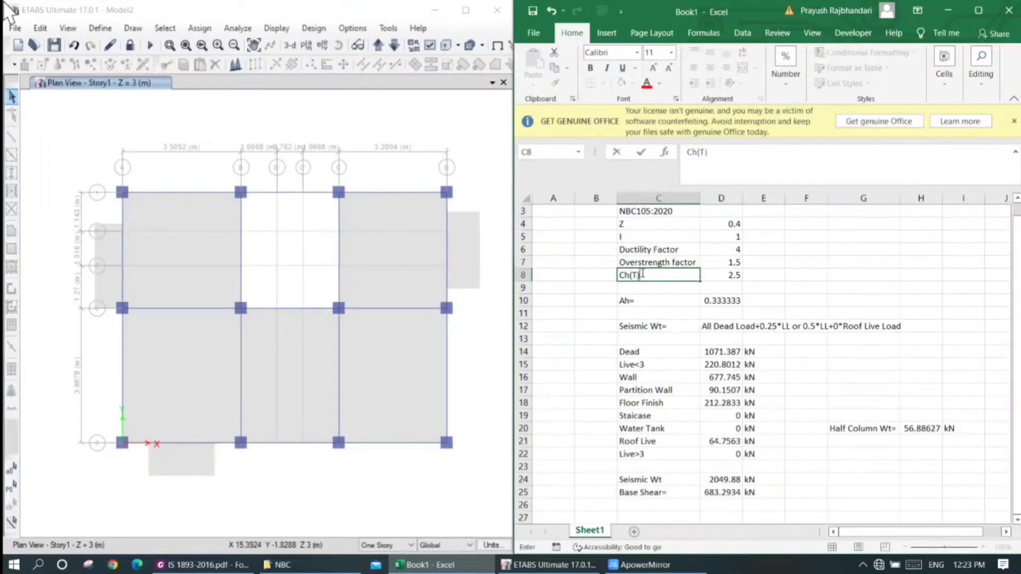
type("(T)")
key("Return")
key("Return")
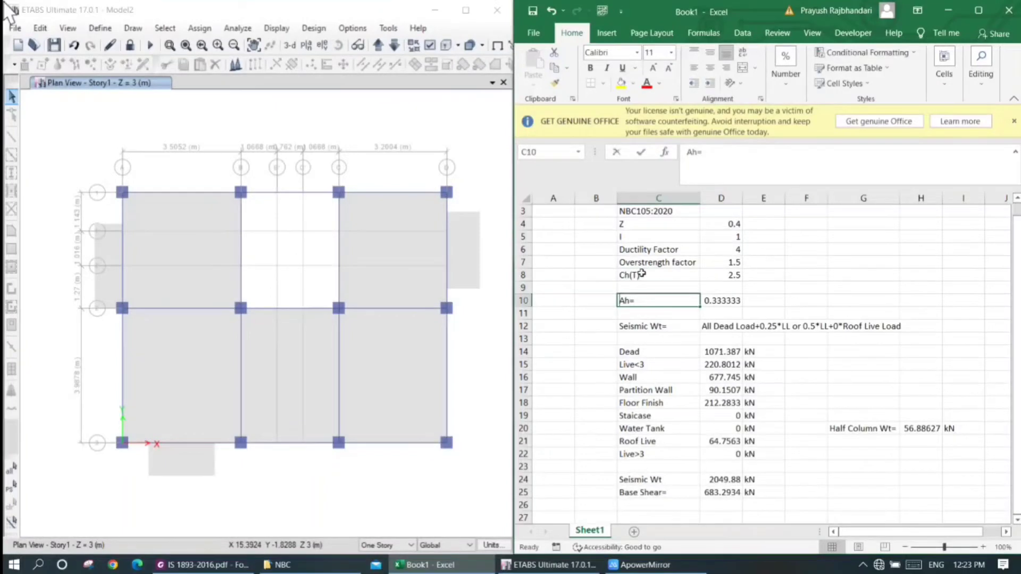
Replace the Ah label in cell C10 with "Coefficent="
type("Co")
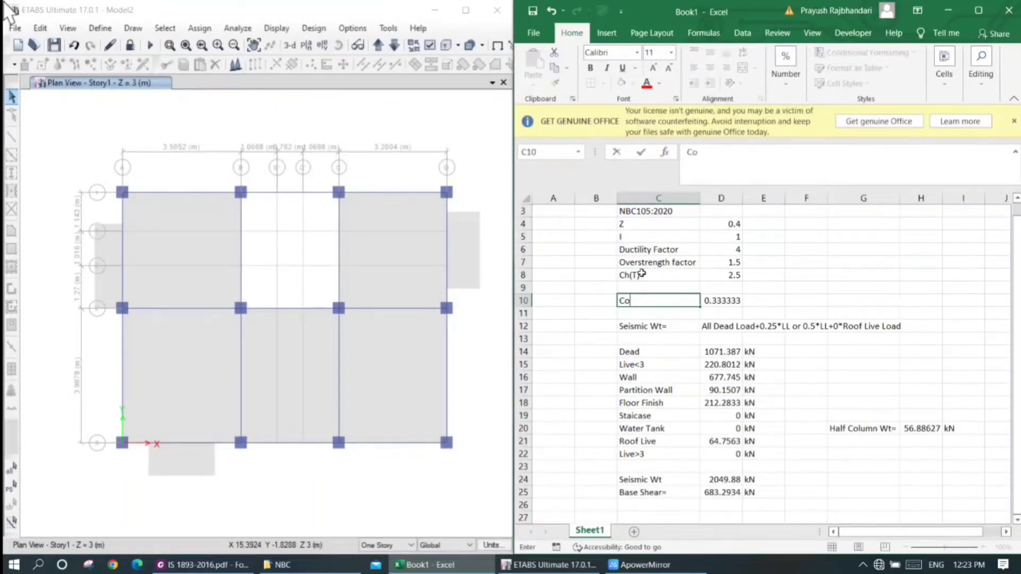
type("eficent")
key("BackSpace")
key("BackSpace")
key("BackSpace")
type("cent=")
key("Tab")
Enter the coefficient formula =D4*D5*D8/D6/D7 in cell D10
type("=")
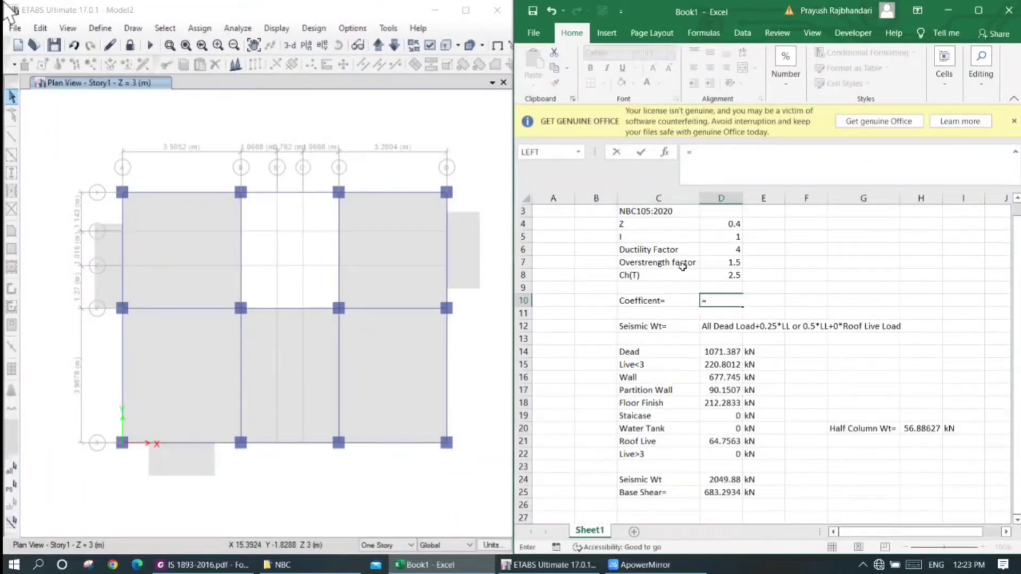
left_click(716, 222)
type("*")
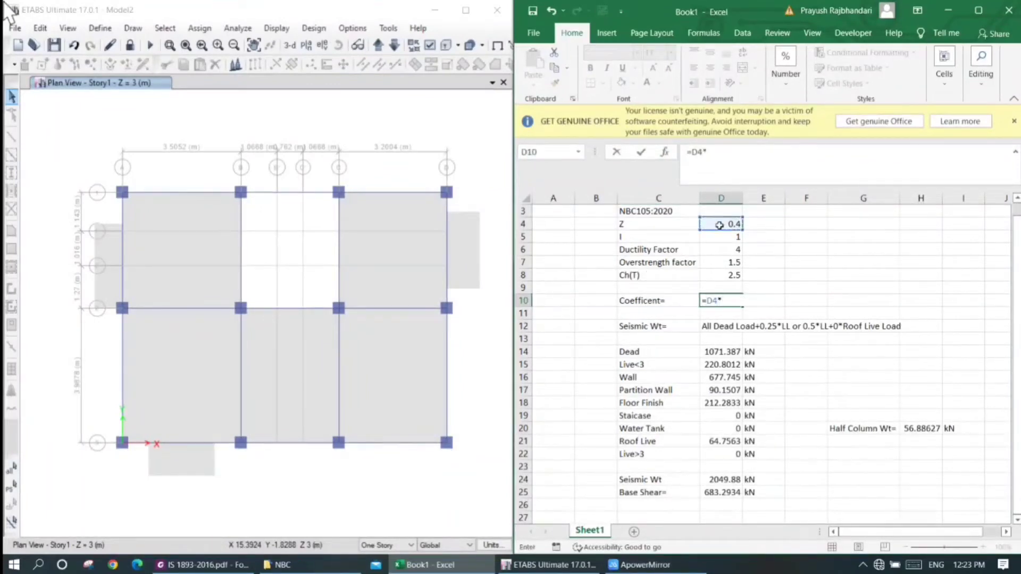
left_click(720, 234)
type("*")
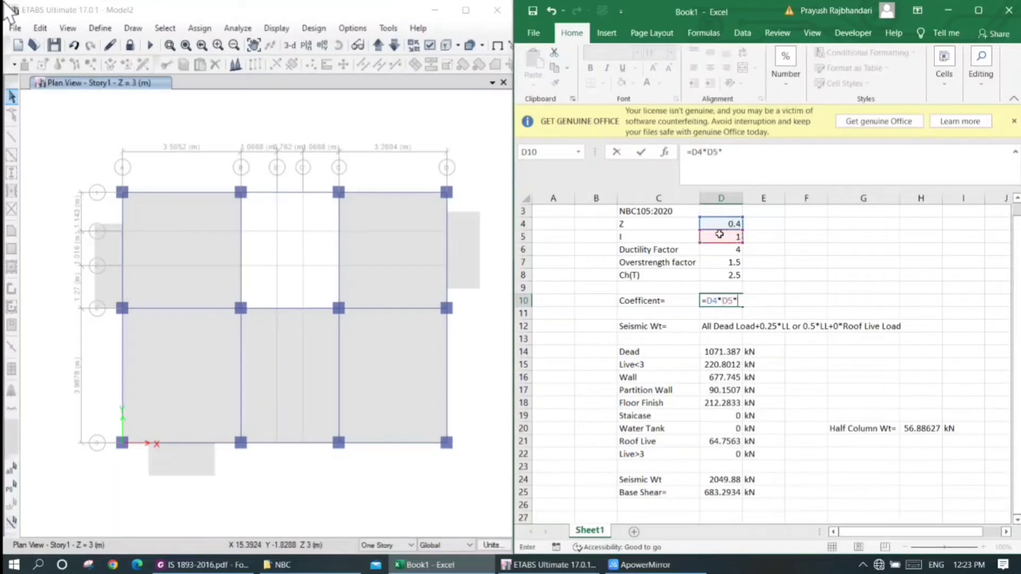
left_click(719, 275)
type("/")
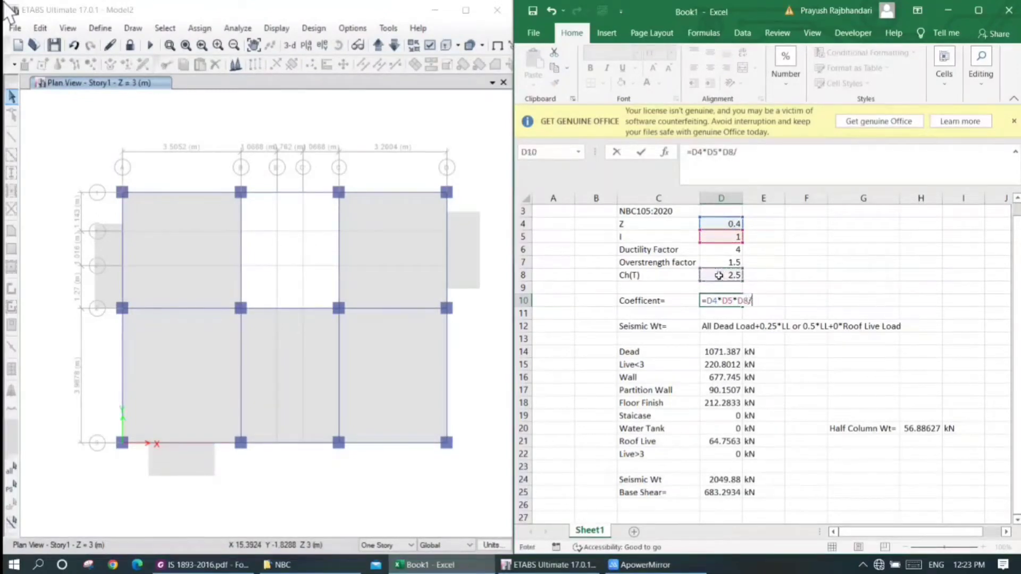
left_click(720, 250)
type("/")
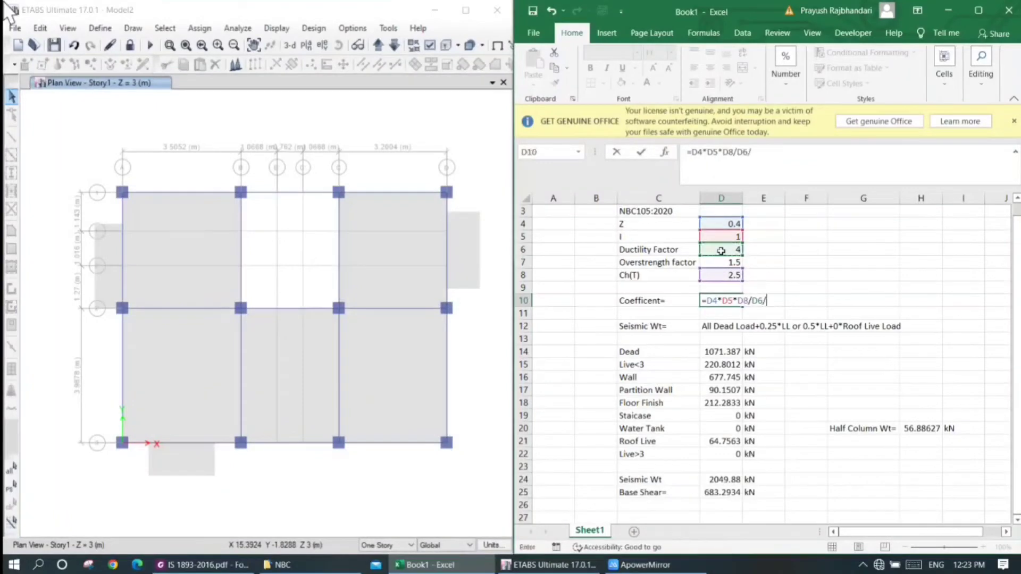
left_click(712, 263)
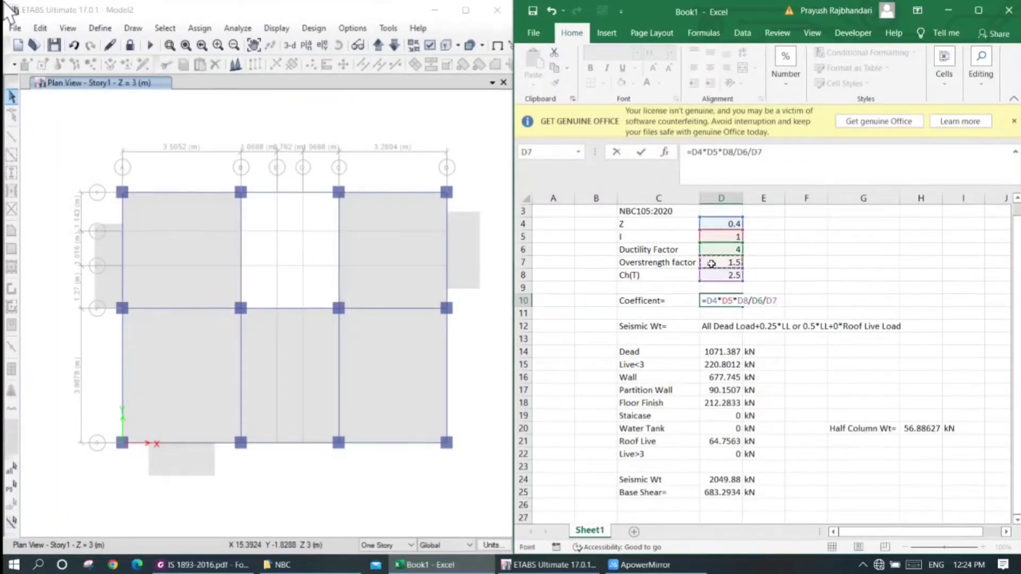
key("Return")
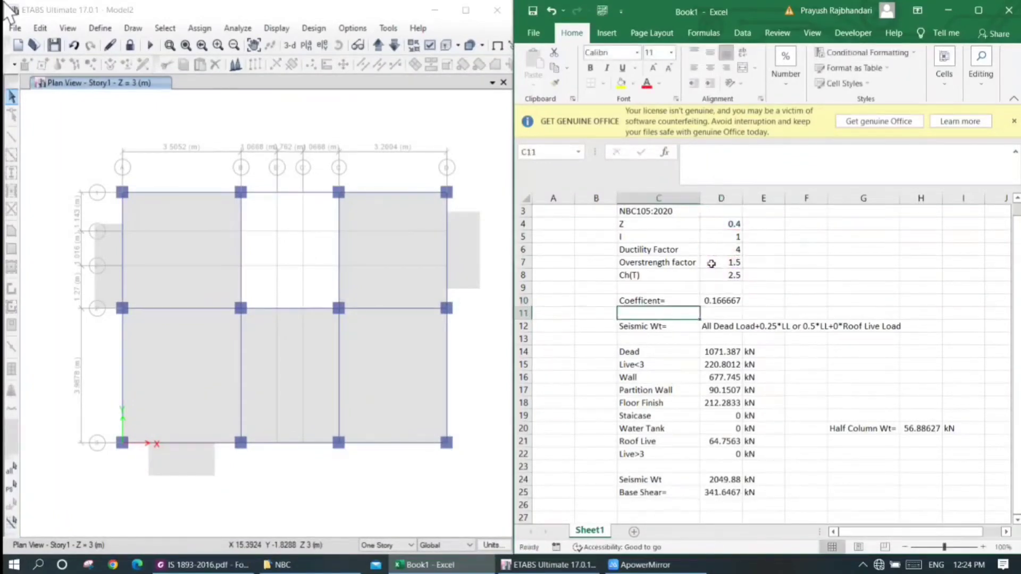
left_click(739, 302)
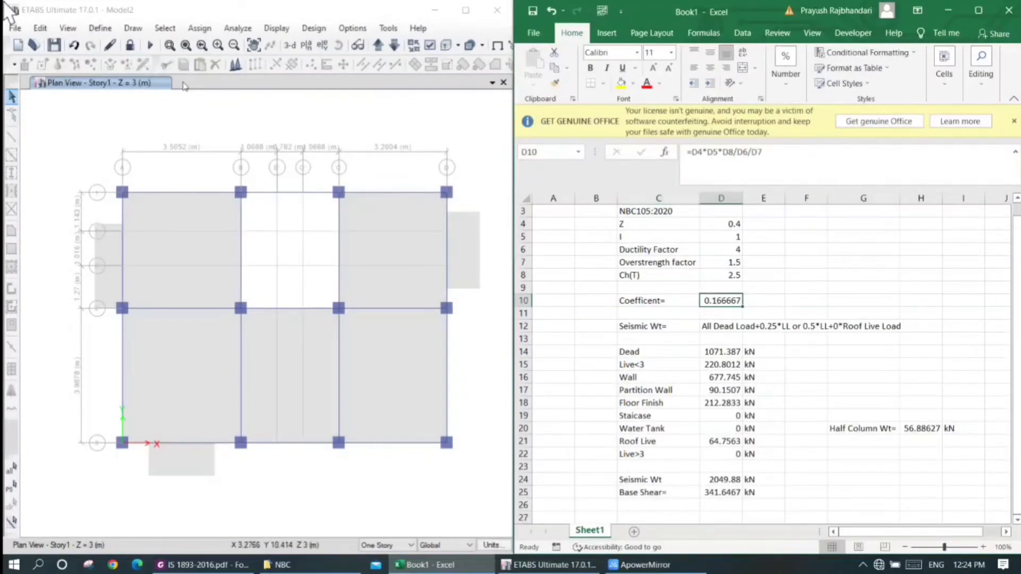
left_click(659, 302)
Edit the seismic weight expression in D12 to read "All Dead Load+0.3*LL or 0.6*LLs+0*Roof Live Load"
left_click(708, 328)
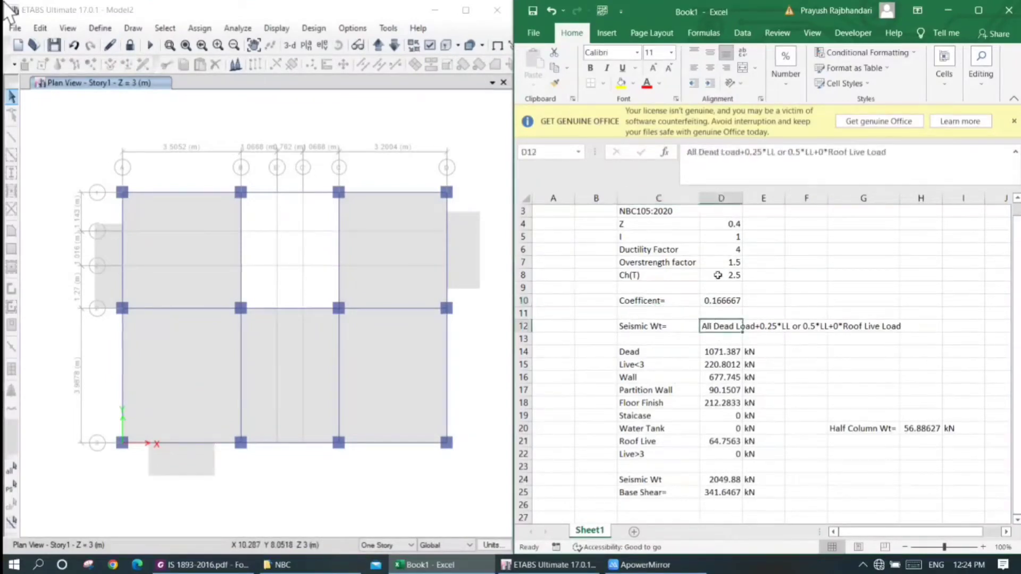
left_click(764, 155)
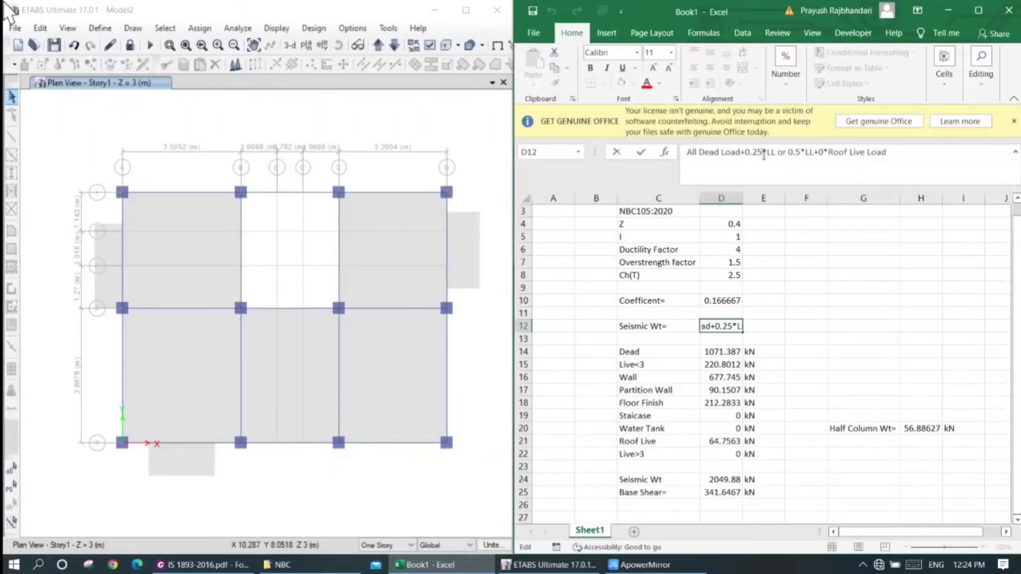
key("BackSpace")
key("BackSpace")
type("3")
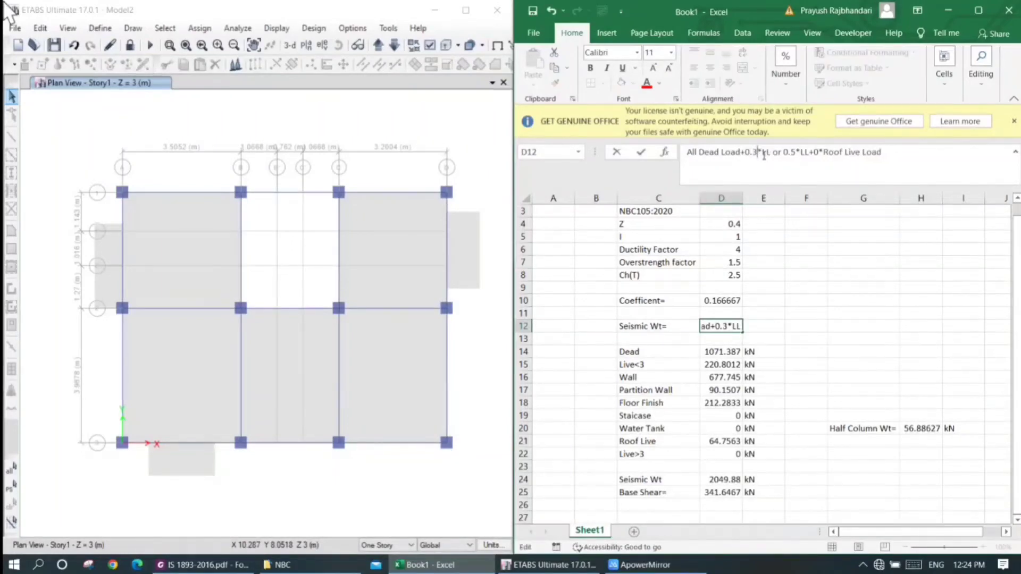
left_click(797, 152)
key("BackSpace")
type("6*LLs")
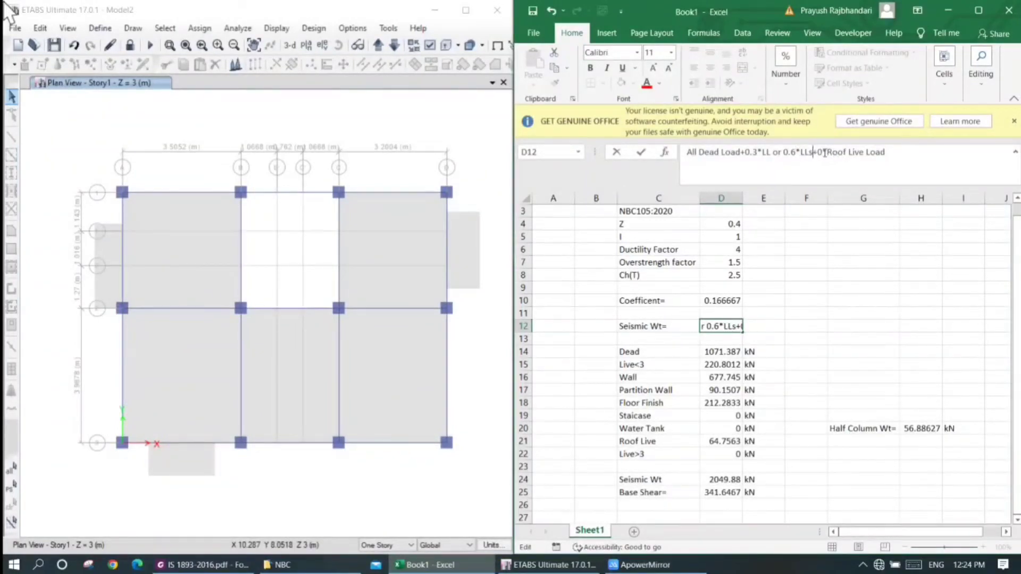
key("Return")
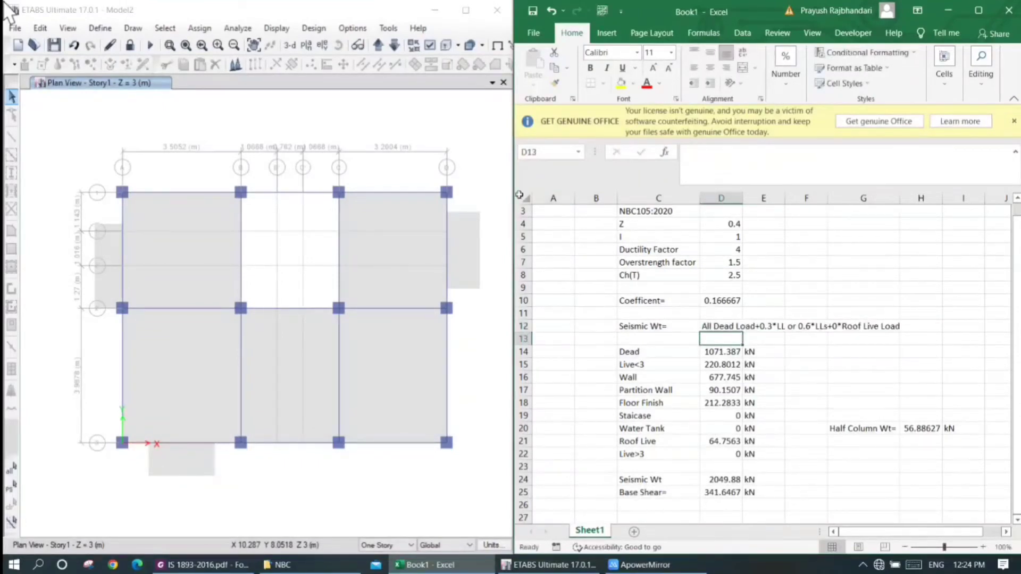
left_click(727, 326)
left_click(718, 300)
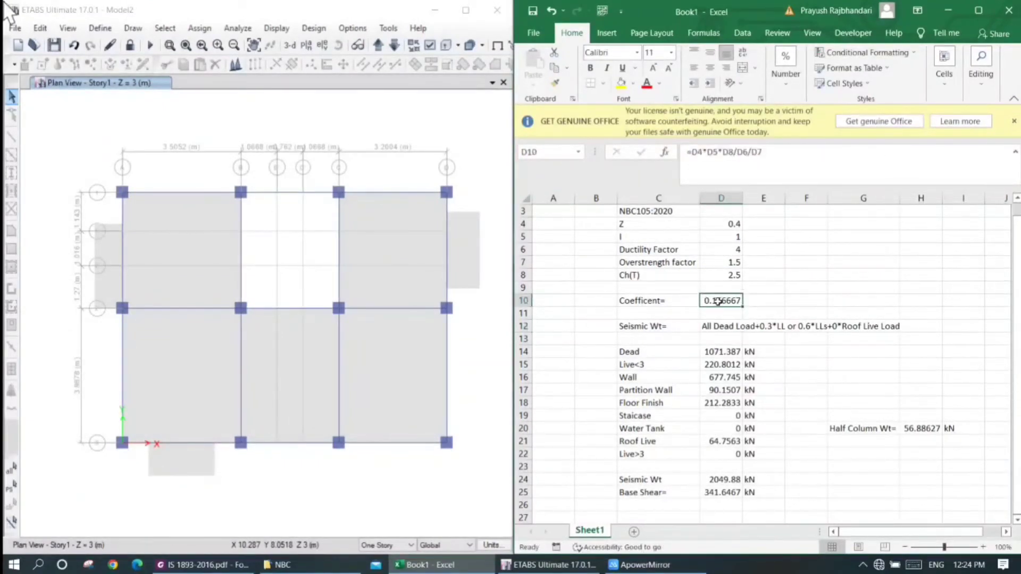
left_click(706, 327)
left_click_drag(706, 327, 886, 326)
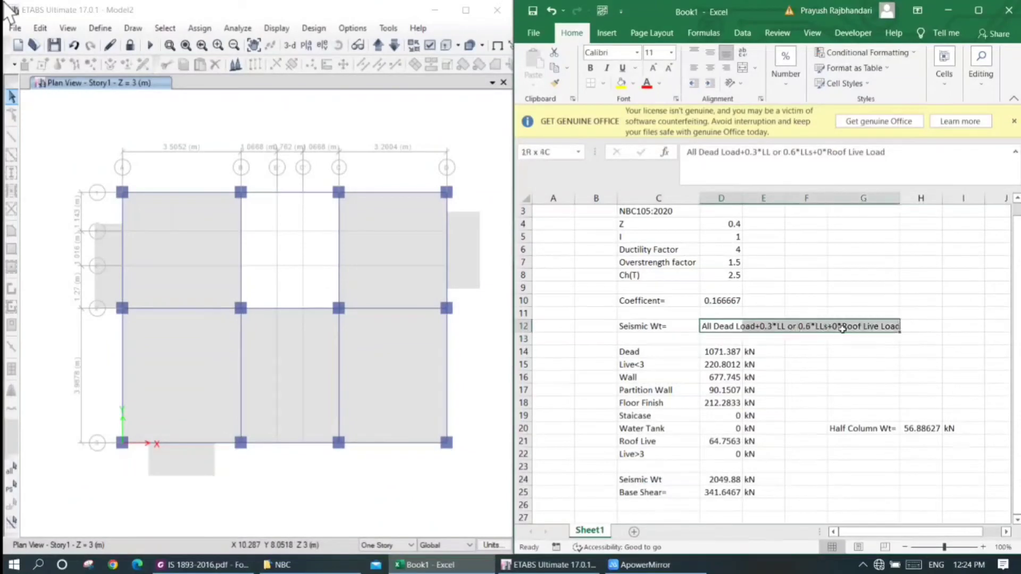
left_click(99, 30)
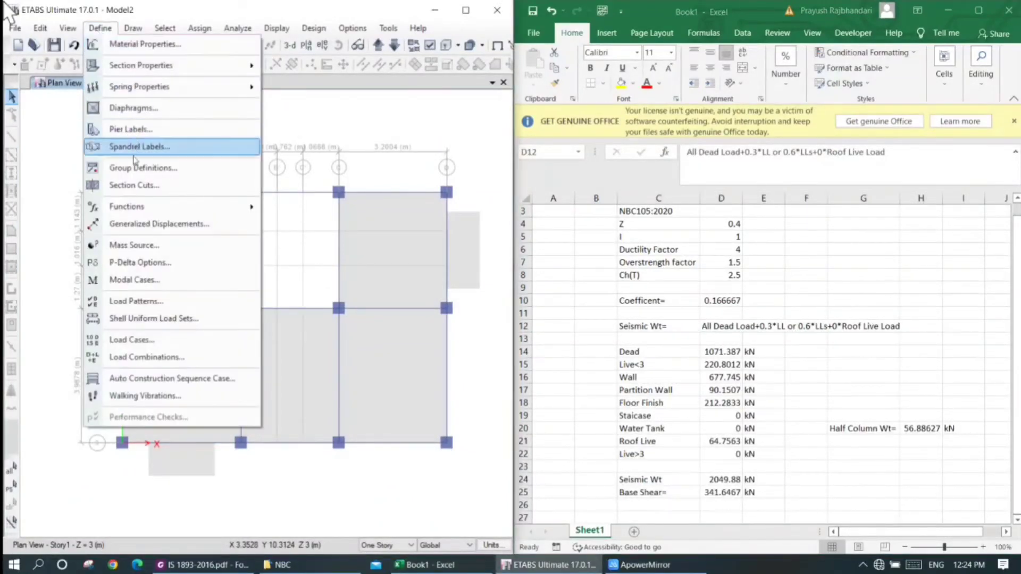
left_click(134, 245)
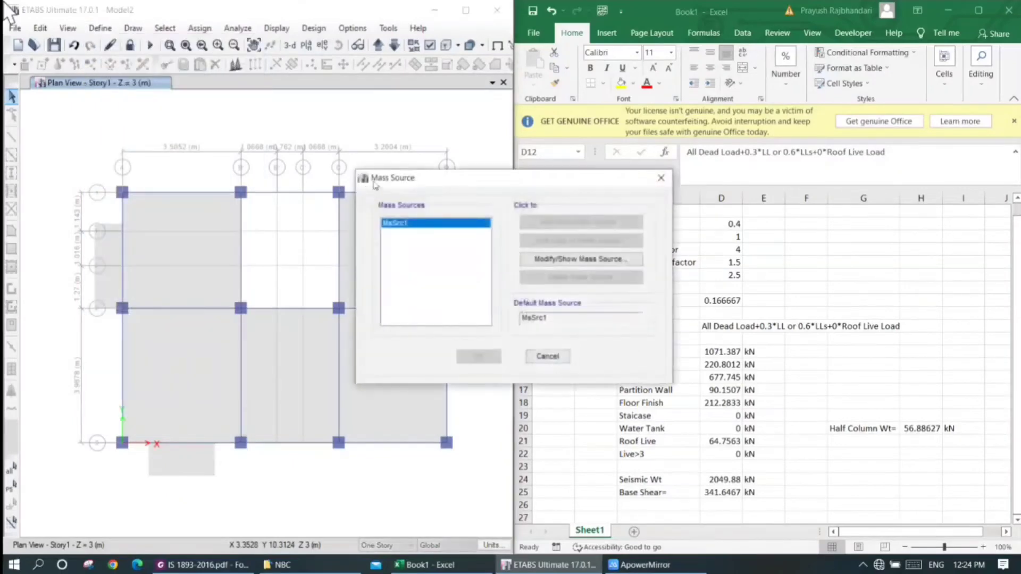
left_click_drag(400, 181, 164, 153)
left_click(341, 229)
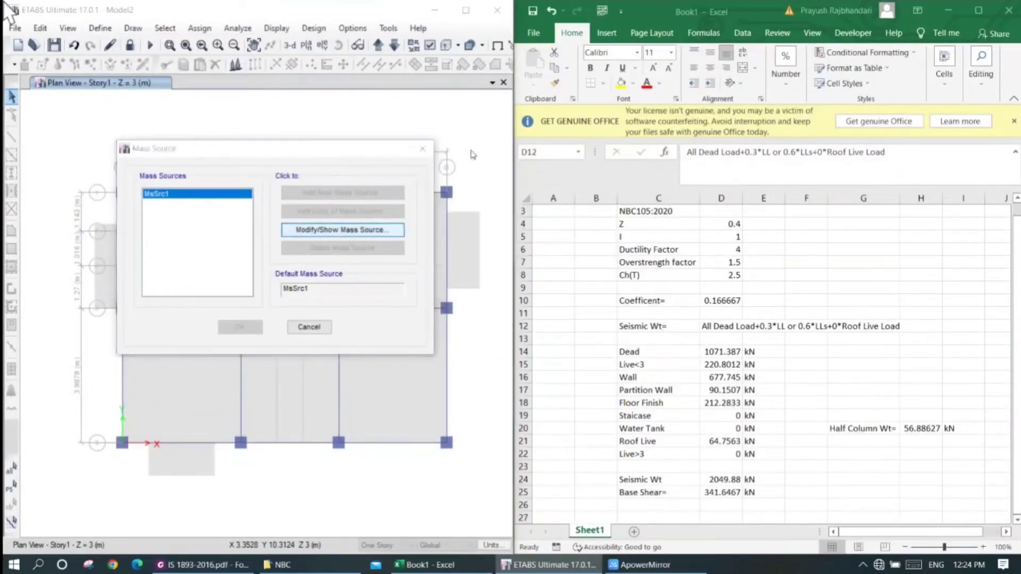
left_click_drag(498, 153, 236, 136)
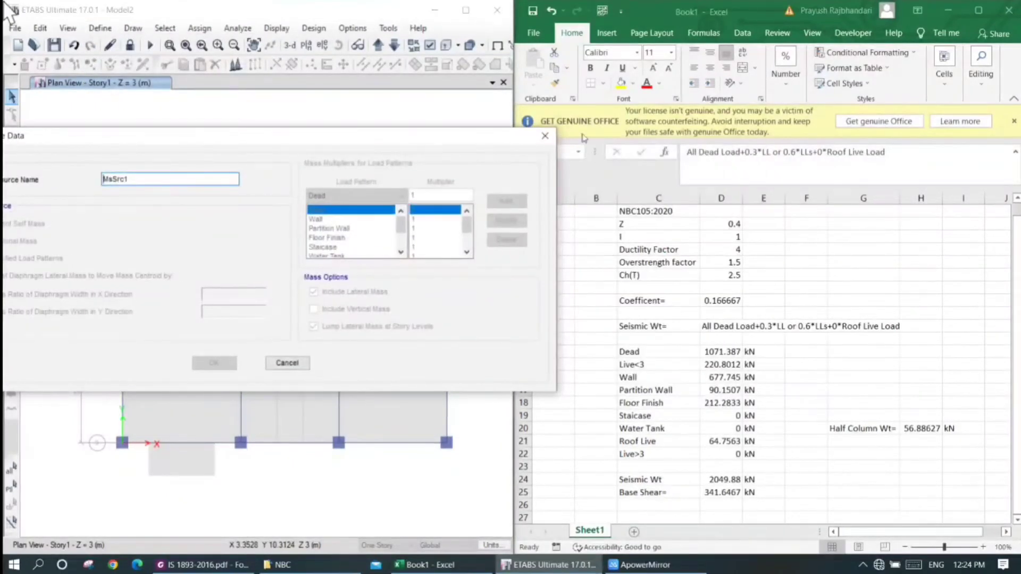
key("Escape")
key("Return")
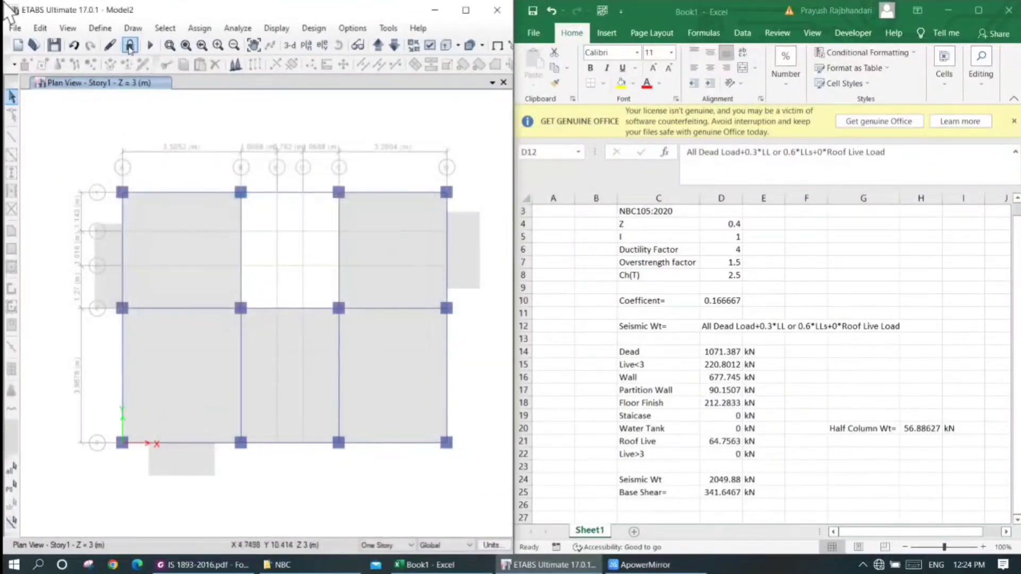
Unlock the ETABS model and set the Live<3 load pattern multiplier in mass source MsSrc1 to 0.3
left_click(531, 332)
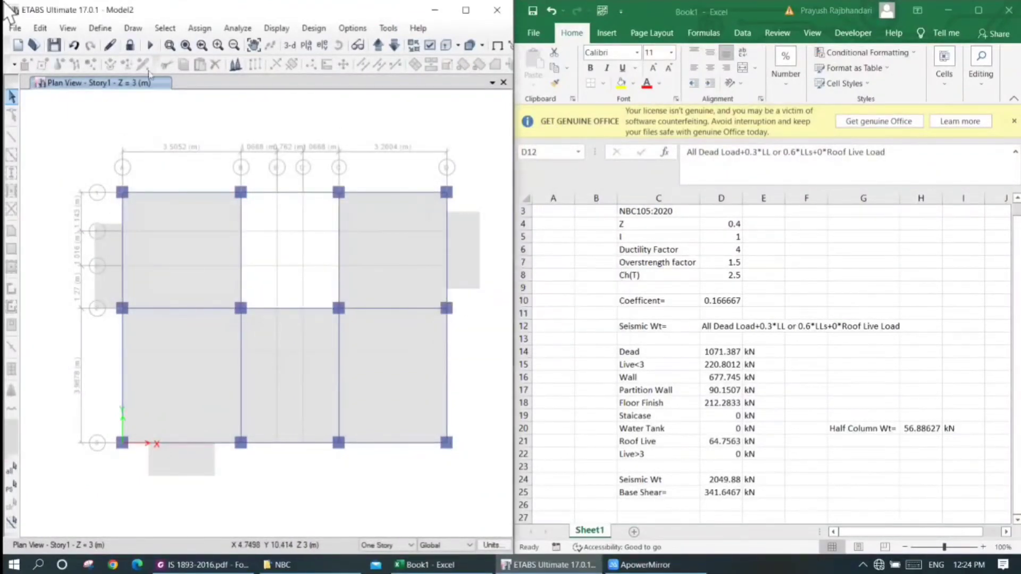
left_click(100, 28)
left_click(134, 245)
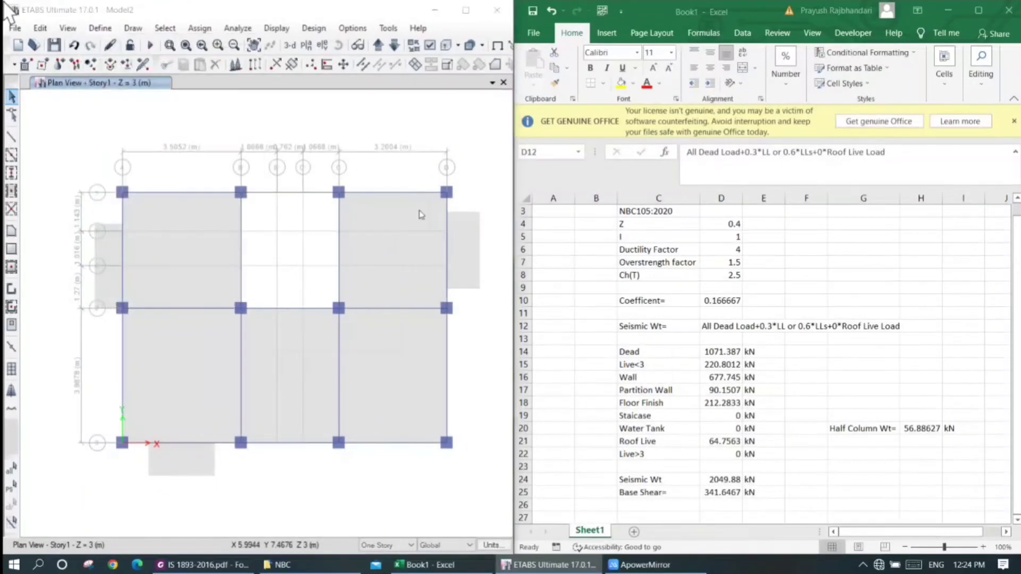
left_click_drag(476, 182, 174, 160)
left_click(262, 236)
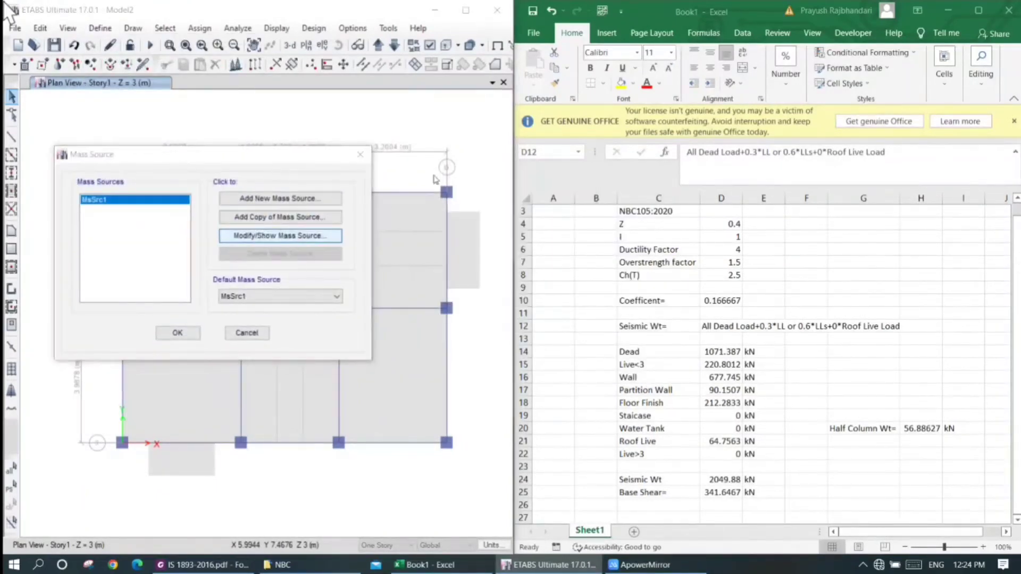
left_click_drag(458, 157, 200, 127)
scroll(388, 216, "down", 2)
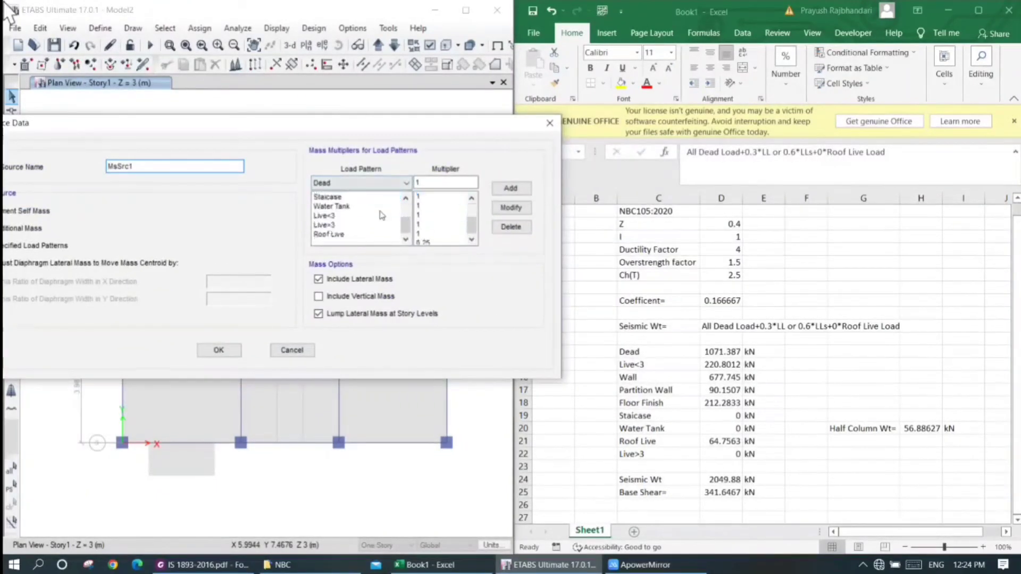
left_click(396, 216)
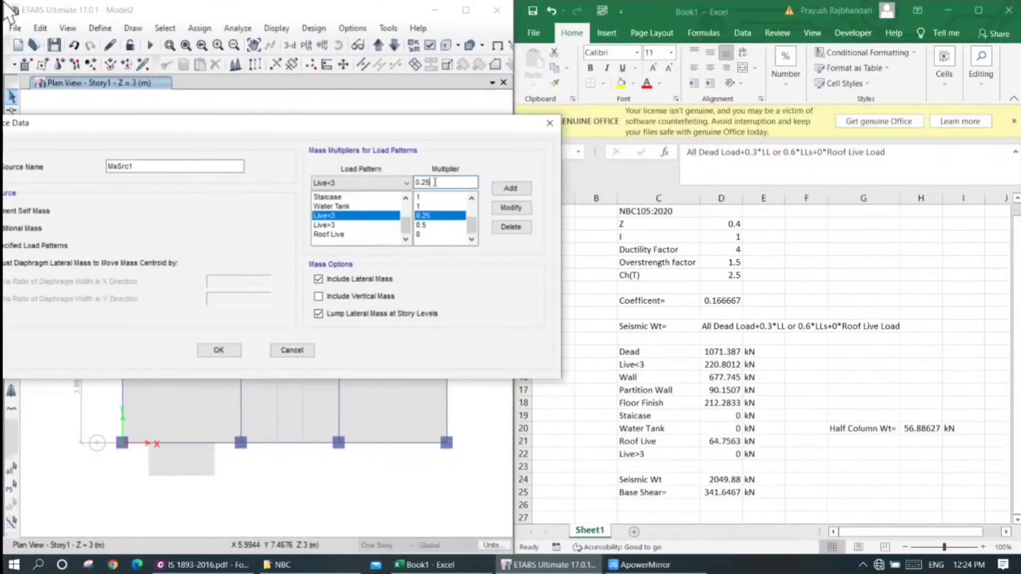
left_click(510, 207)
Set the Live>3 load pattern multiplier to 0.3 and accept the mass source changes
left_click(424, 225)
left_click(434, 187)
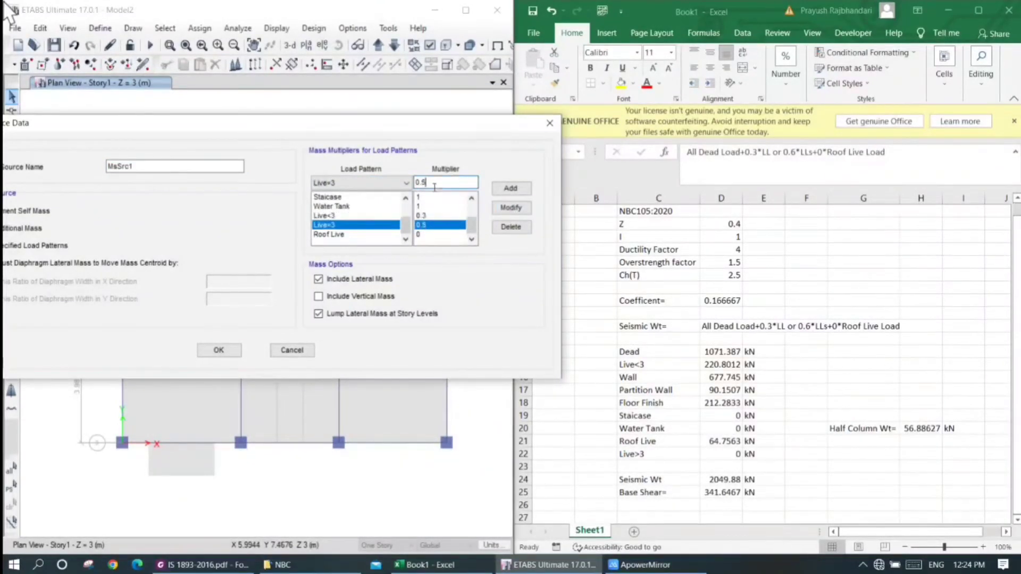
left_click(511, 207)
scroll(396, 228, "down", 1)
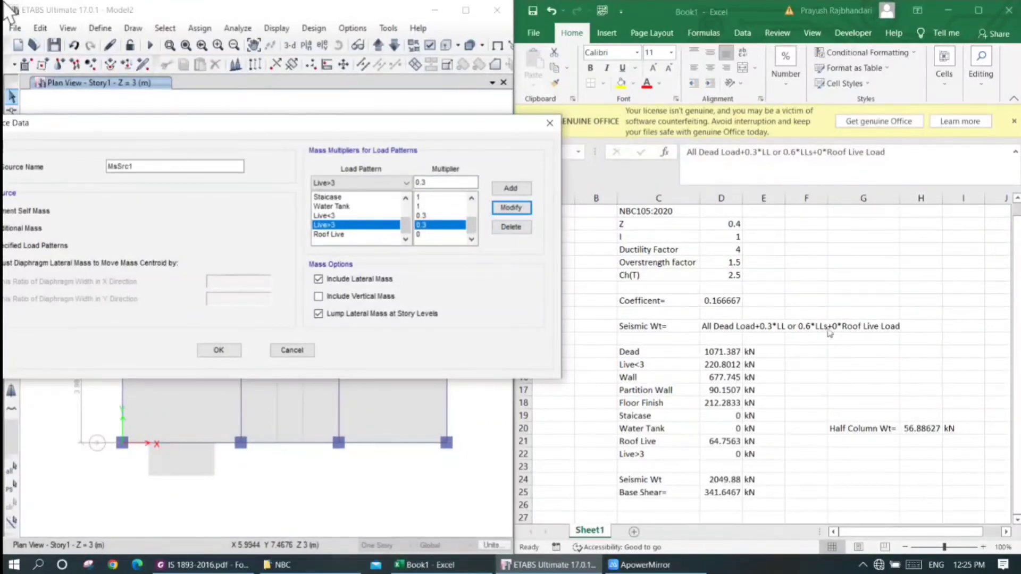
left_click(423, 236)
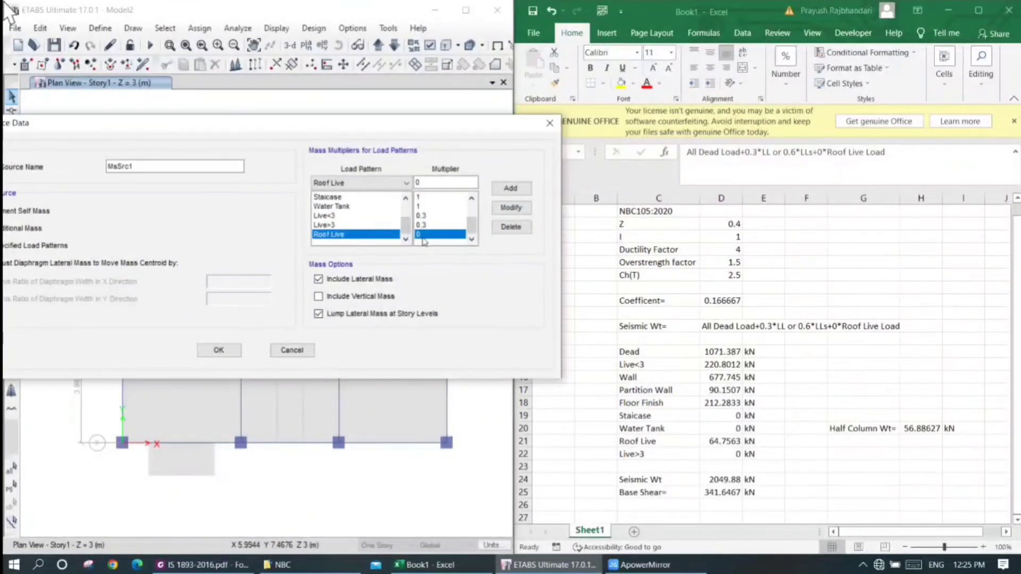
left_click(220, 350)
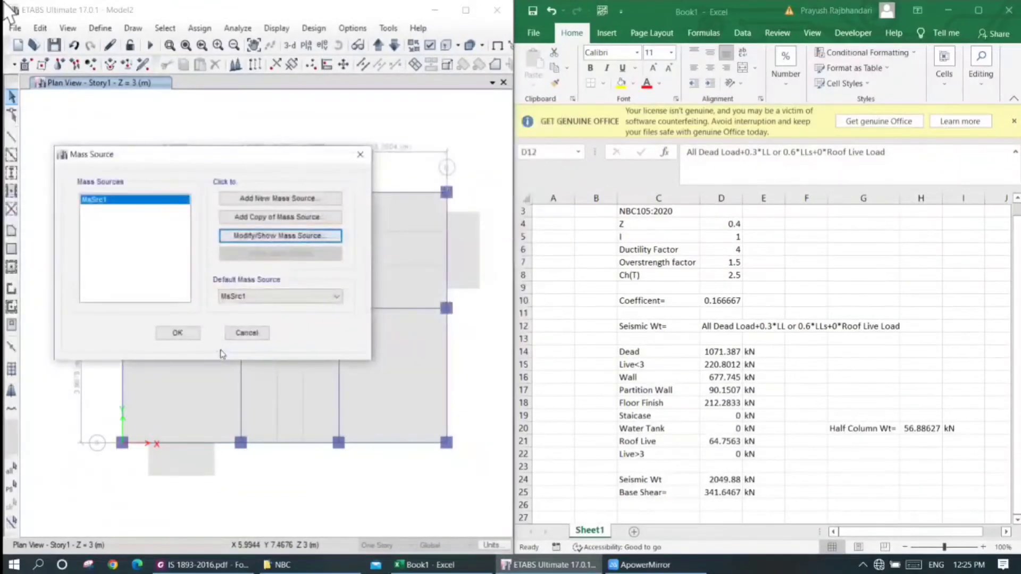
left_click(178, 333)
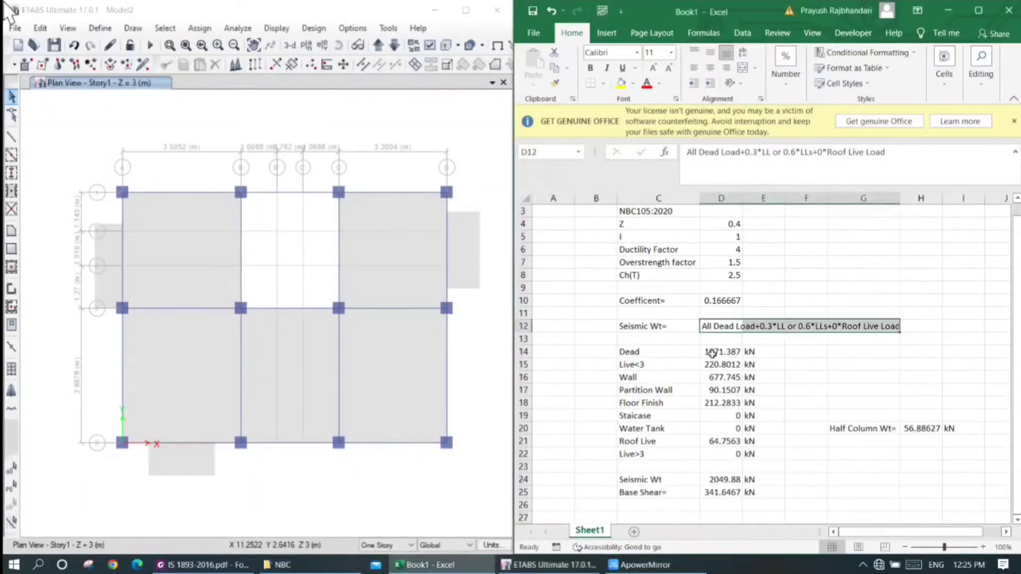
left_click_drag(703, 353, 719, 445)
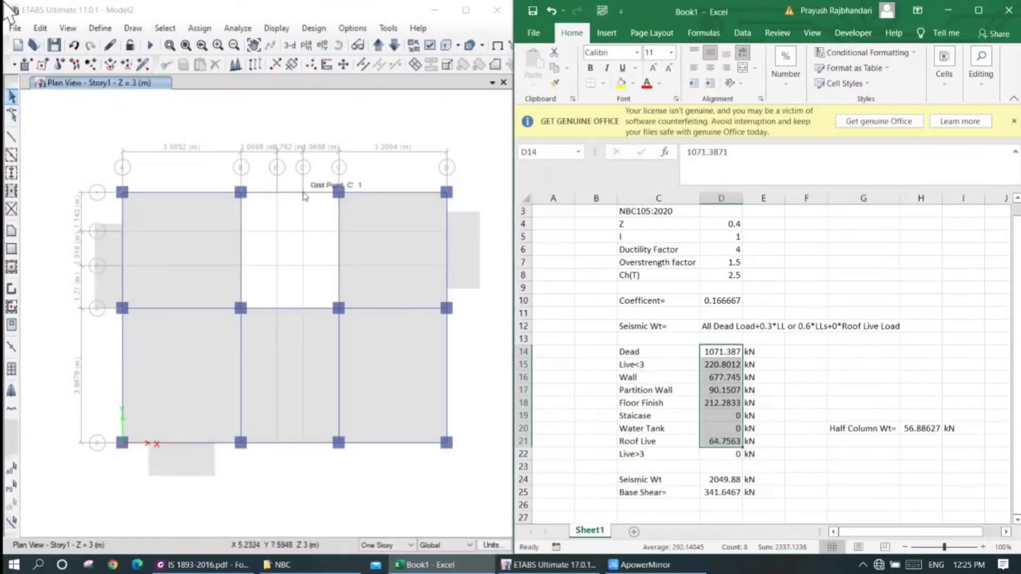
left_click(222, 168)
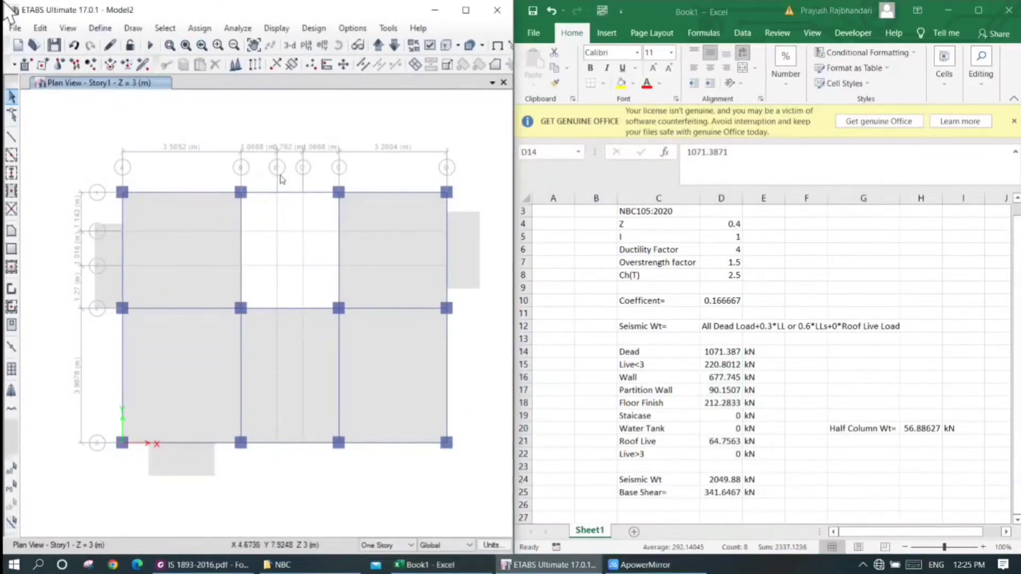
left_click(726, 296)
left_click(644, 302)
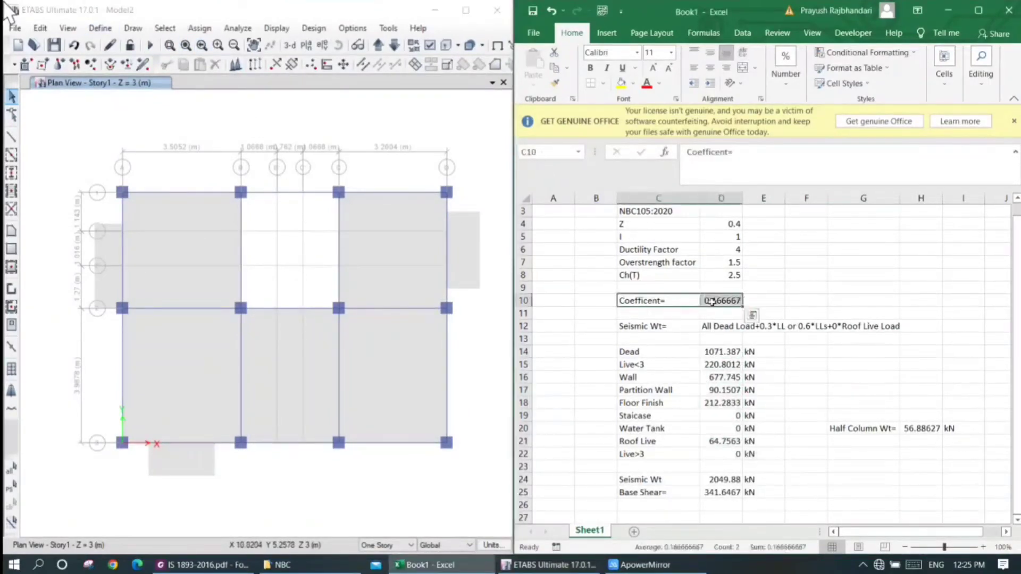
Set the auto lateral load of the ETABS seismic load pattern EQx to User Coefficient and open its lateral load settings
left_click(96, 29)
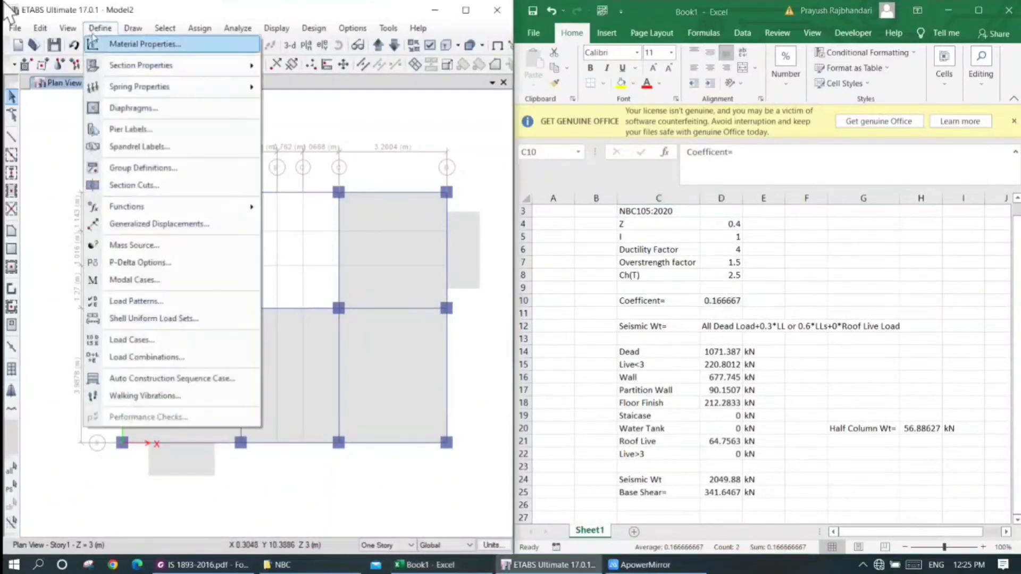
left_click(136, 301)
left_click_drag(516, 188, 318, 155)
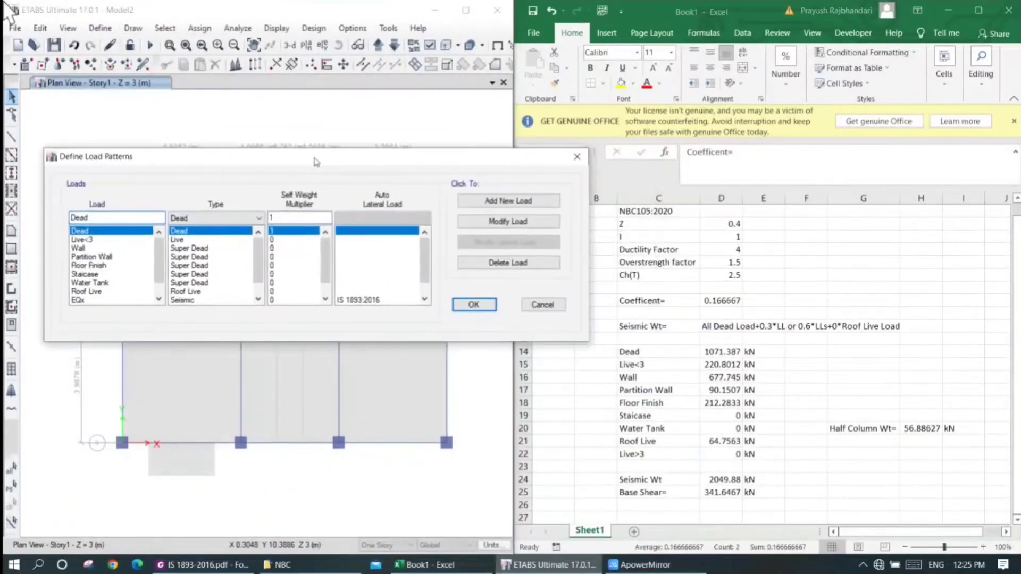
left_click(367, 300)
scroll(375, 291, "down", 1)
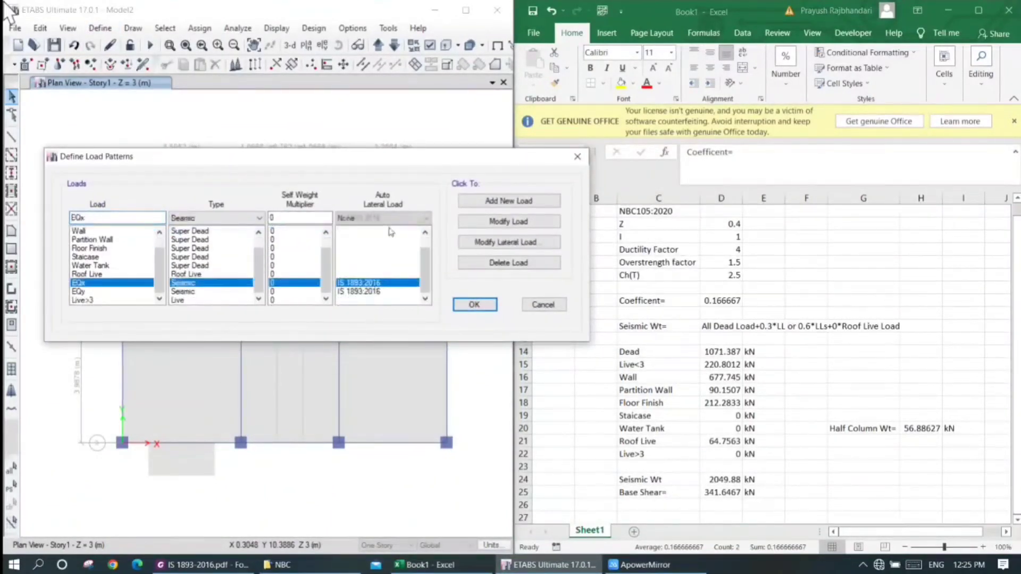
left_click(383, 218)
left_click(381, 343)
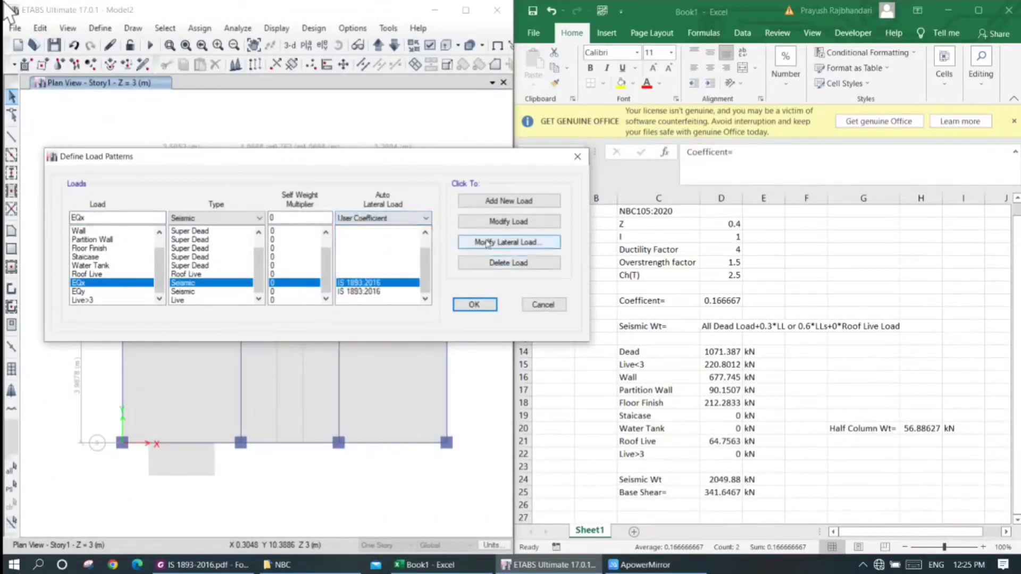
left_click(494, 242)
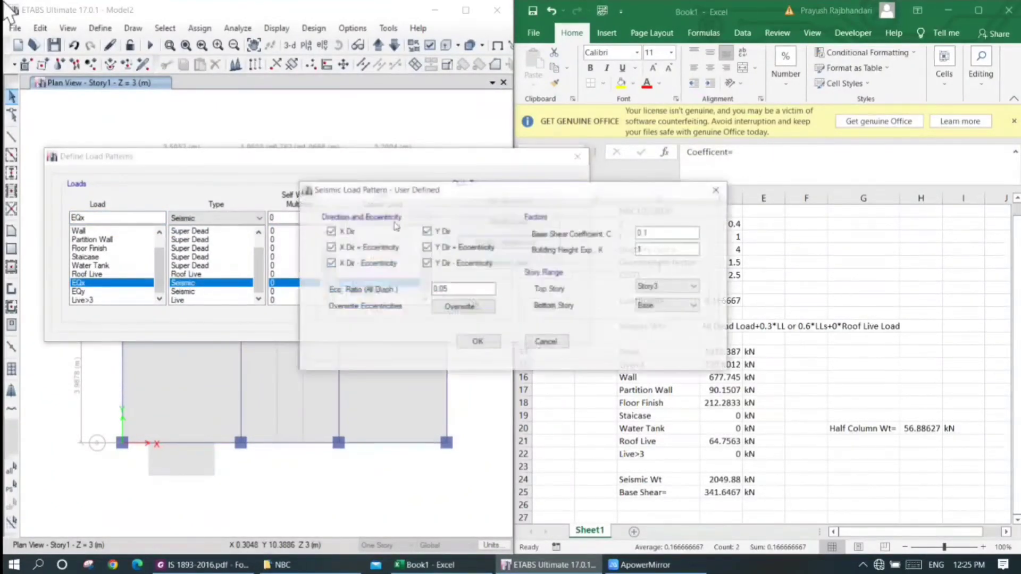
Restrict EQx to the X direction and its plus and minus eccentricities, with an eccentricity ratio of 0.1
left_click(442, 232)
left_click(443, 247)
left_click(442, 263)
left_click(454, 289)
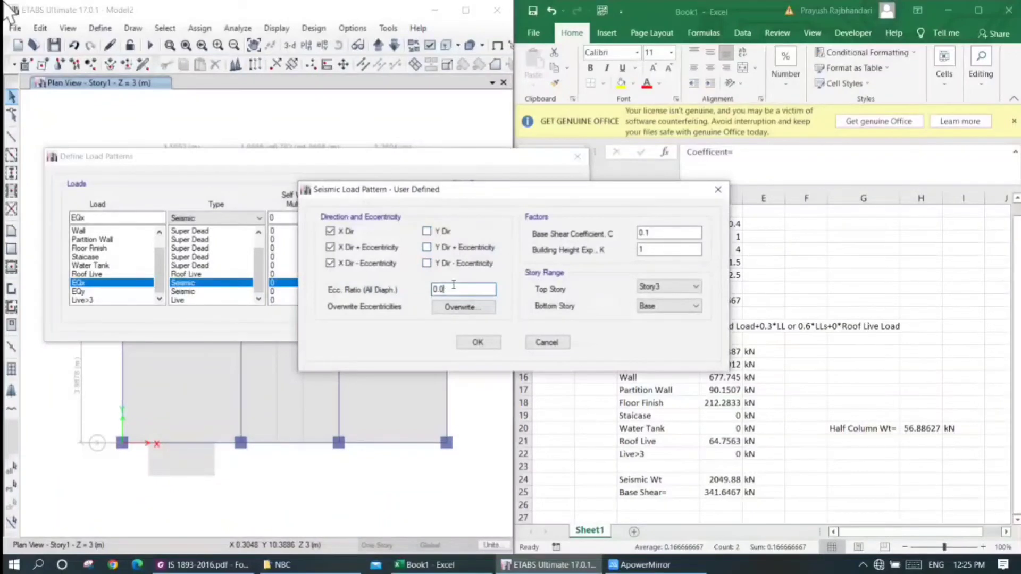
key("BackSpace")
type("1")
left_click_drag(611, 190, 493, 193)
Copy the coefficient from cell D10 into EQx's base shear coefficient C as 0.166666667 and accept the lateral load settings
left_click(724, 300)
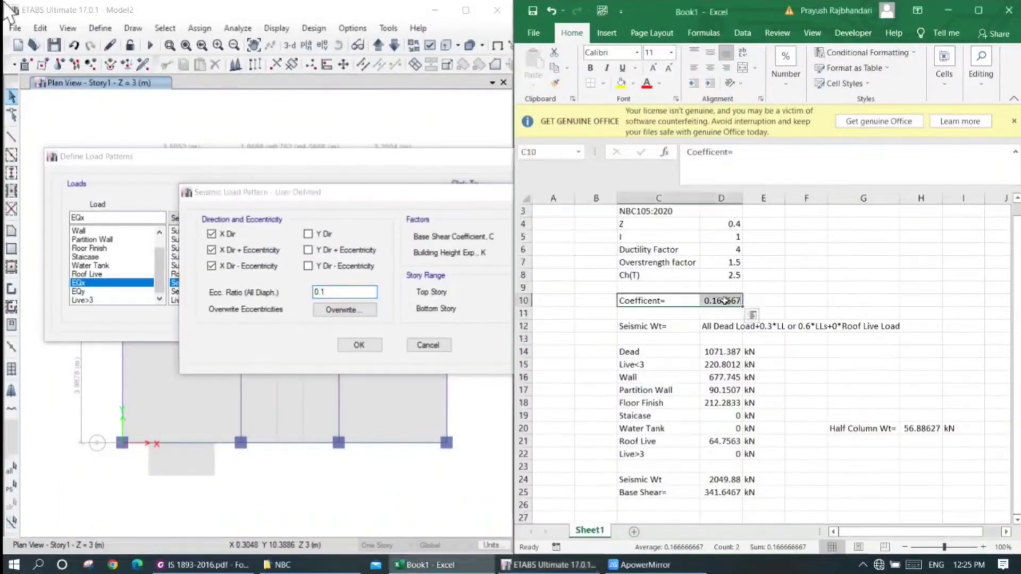
key("ctrl+c")
left_click(372, 192)
double_click(526, 235)
key("ctrl+v")
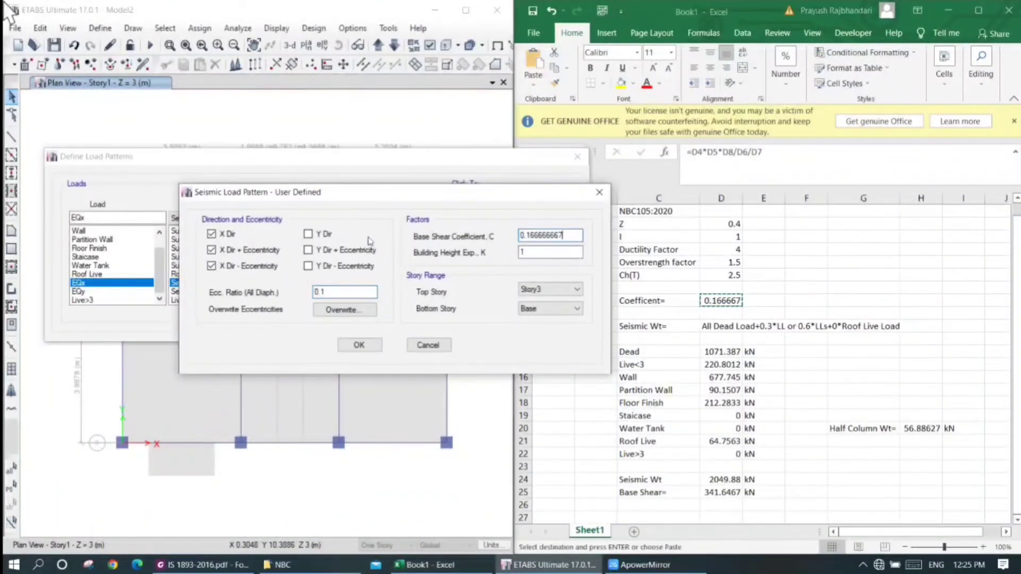
key("Tab")
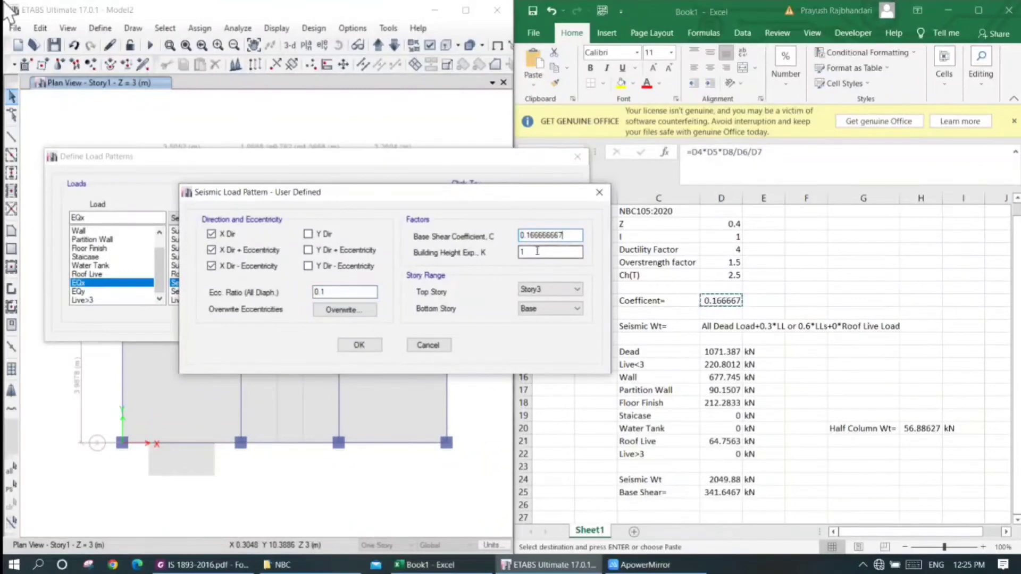
left_click(359, 345)
Set the auto lateral load of load pattern EQy to User Coefficient and open its user-defined seismic settings
left_click(375, 292)
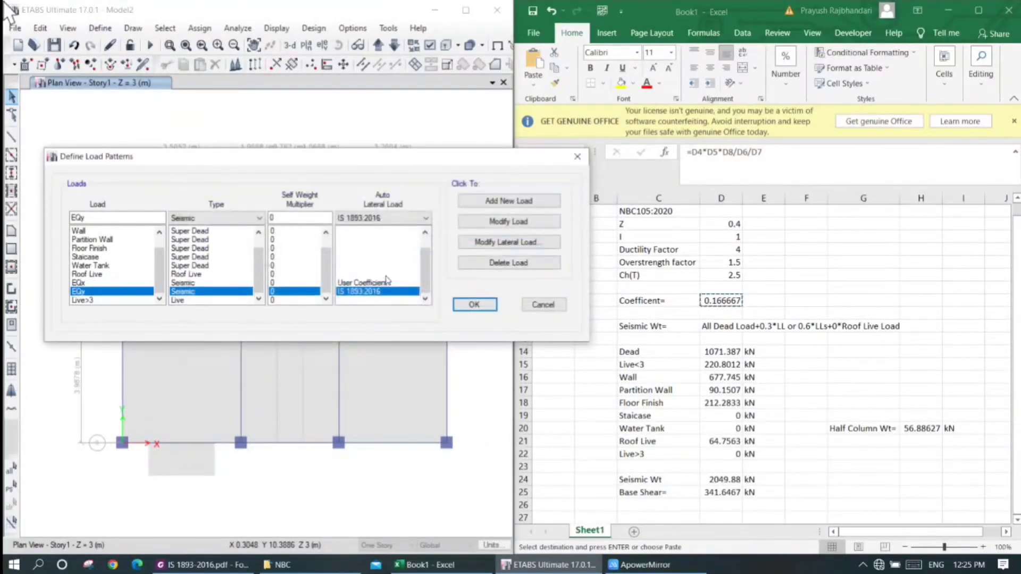
left_click(426, 218)
left_click(366, 474)
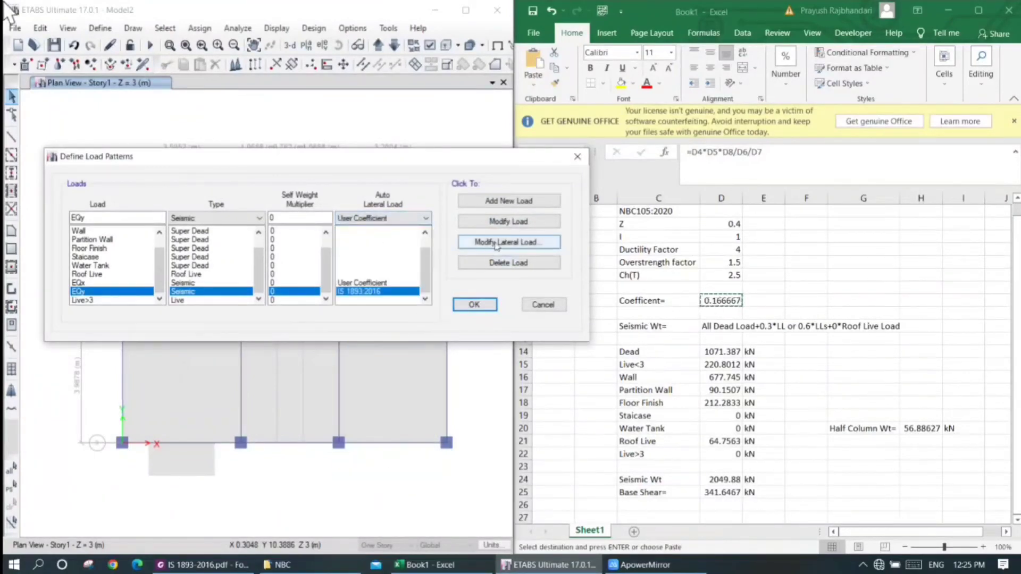
left_click(495, 243)
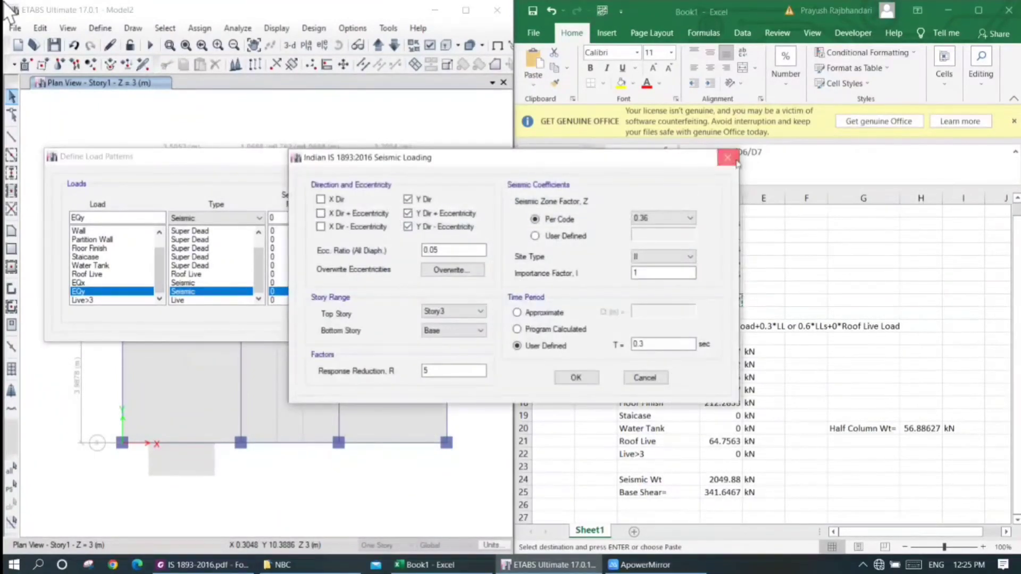
left_click(728, 158)
left_click(425, 218)
left_click(386, 342)
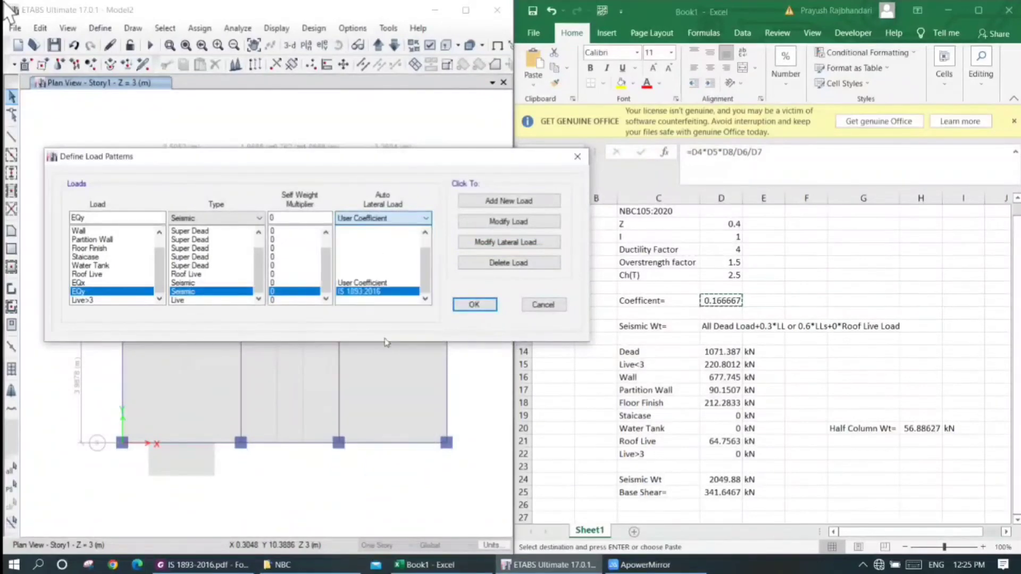
left_click(508, 242)
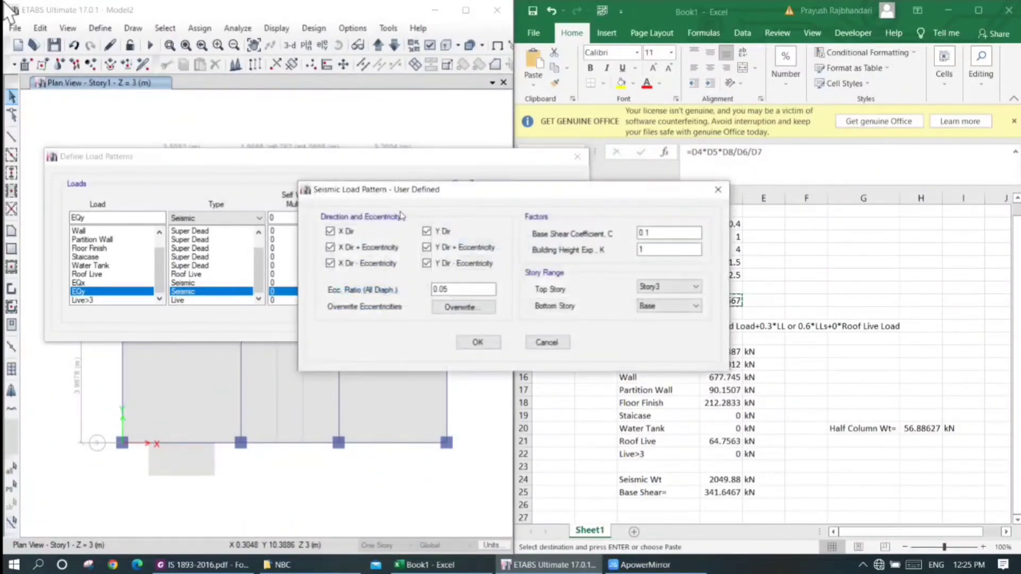
Limit EQy to the Y direction cases, set base shear coefficient C to 0.166666667 and the eccentricity ratio to 0.1, and accept
left_click(355, 233)
left_click(351, 264)
left_click(352, 248)
double_click(644, 233)
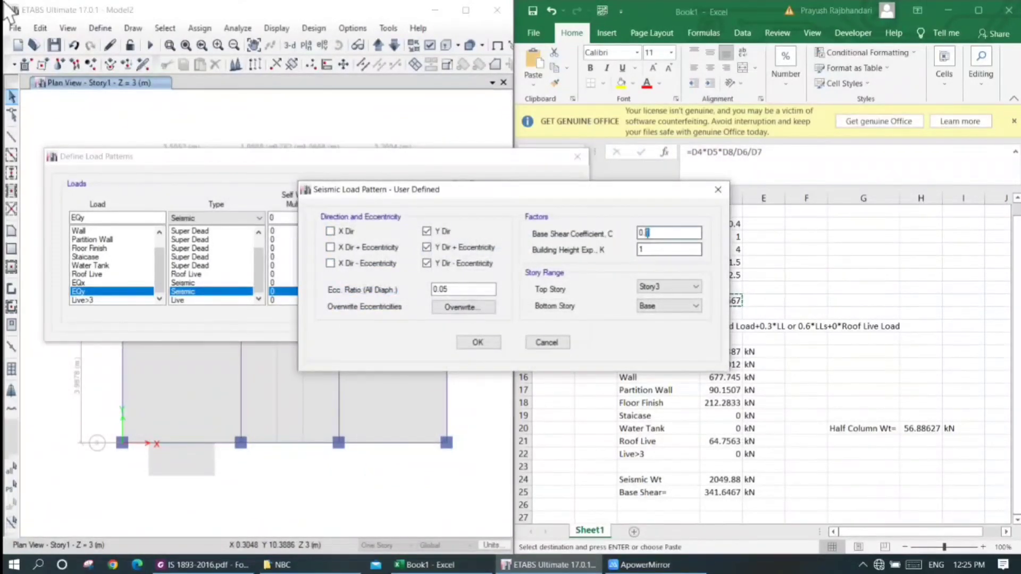
key("ctrl+v")
left_click(456, 288)
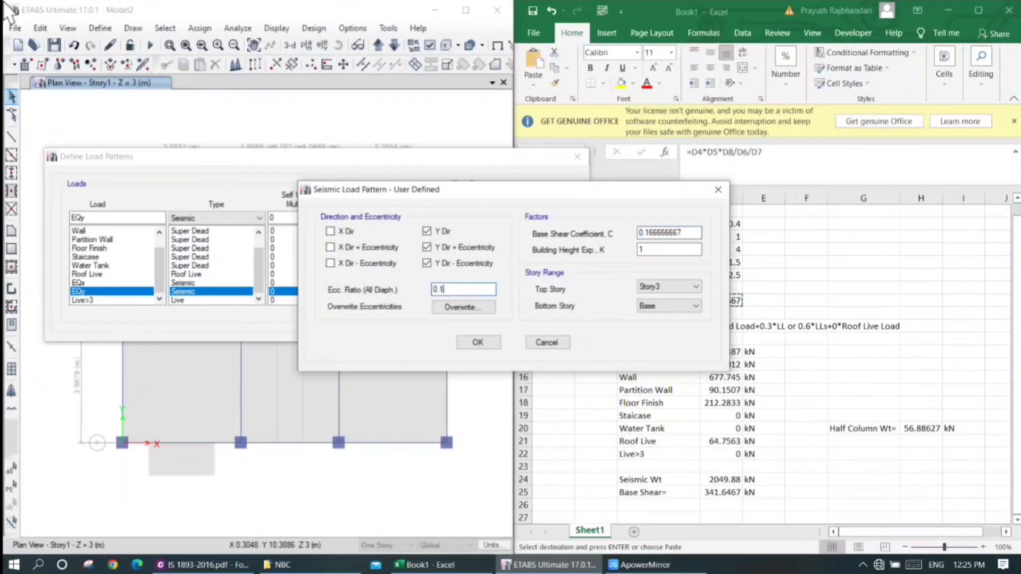
left_click(477, 342)
Review the EQx lateral load settings and accept the load pattern definitions
left_click(380, 283)
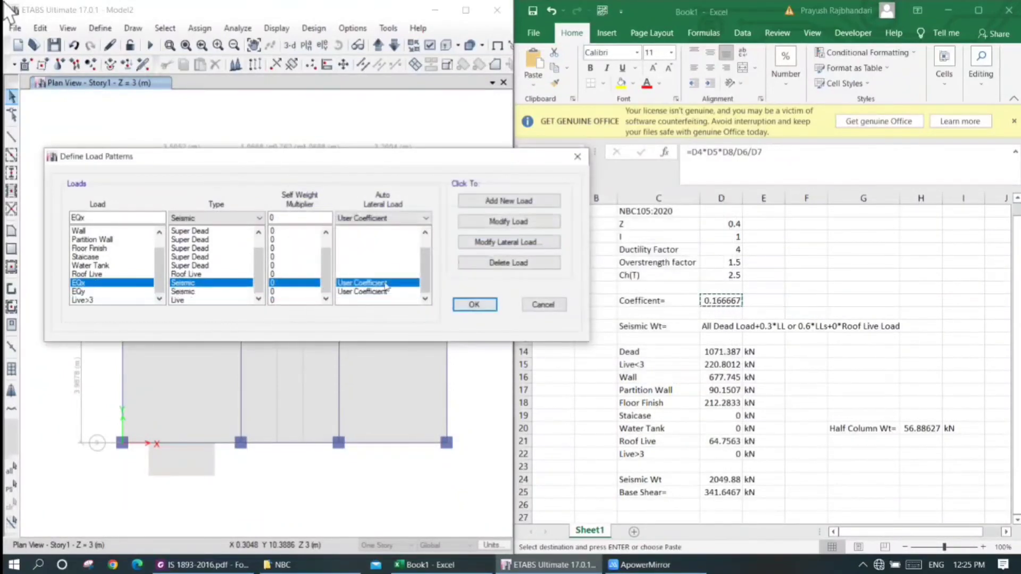
left_click(497, 248)
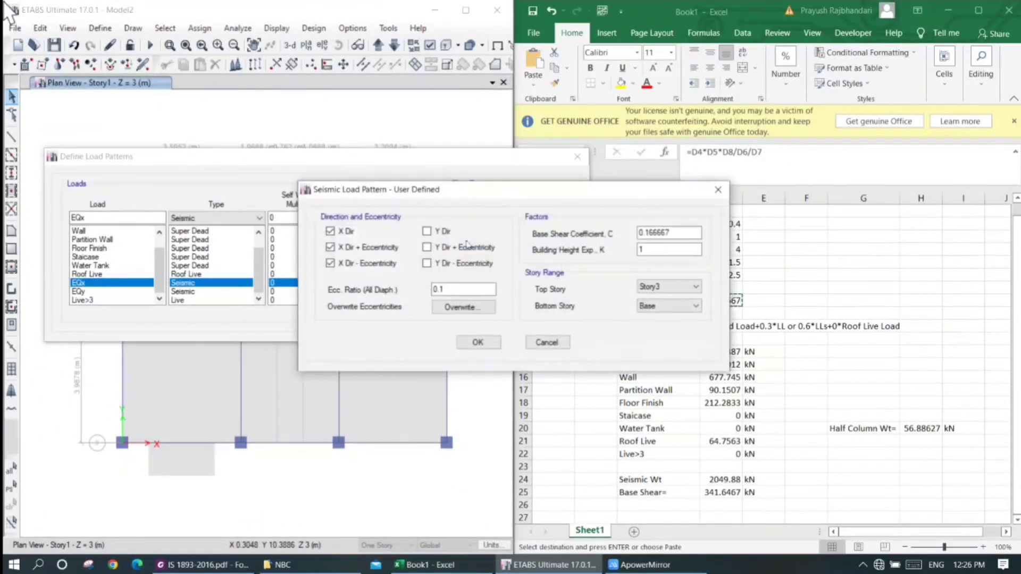
left_click(478, 342)
left_click(472, 327)
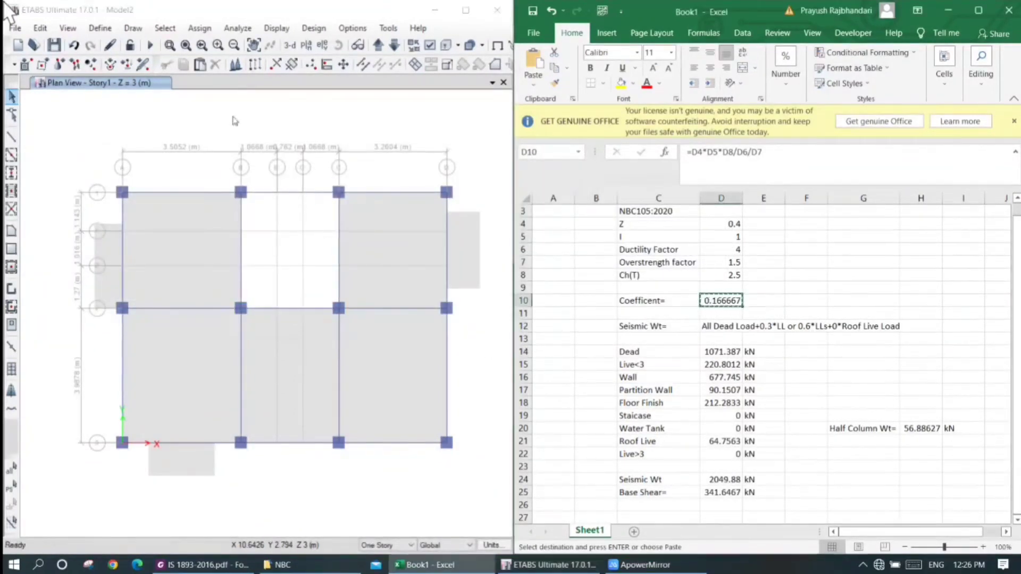
Run the analysis of the ETABS model with the updated seismic load patterns
left_click(152, 46)
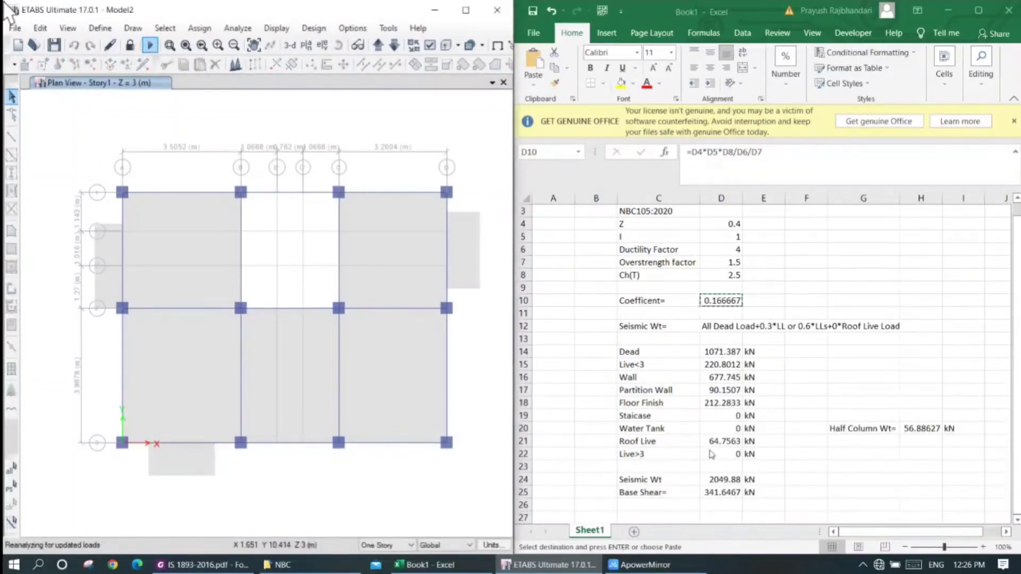
left_click_drag(721, 352, 719, 439)
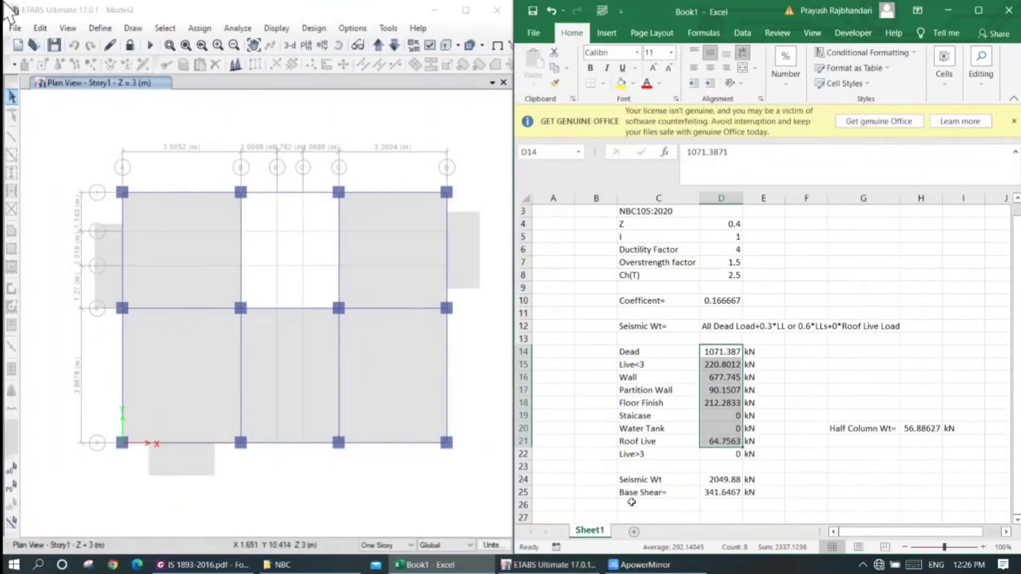
left_click_drag(683, 479, 754, 490)
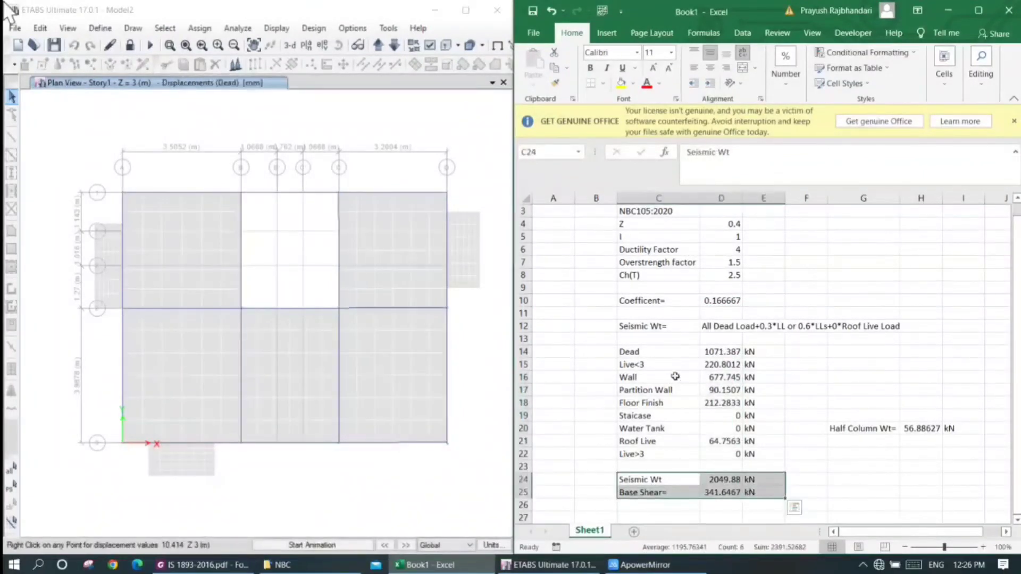
left_click_drag(662, 354, 766, 468)
Display the Base Reactions table and compare its FZ values and EQx and EQy reactions with the Excel sheet
left_click(455, 483)
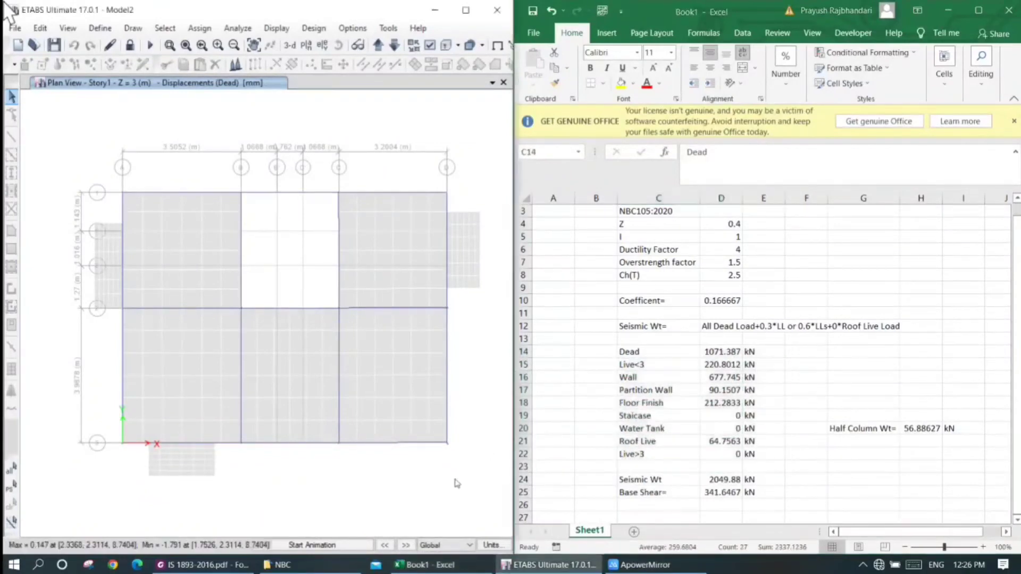
key("ctrl+t")
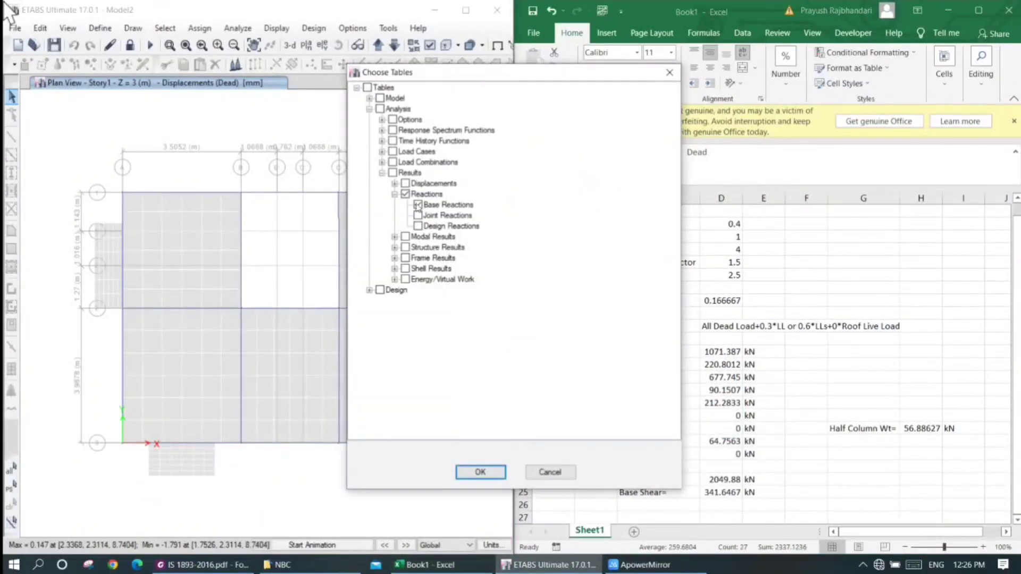
left_click(369, 98)
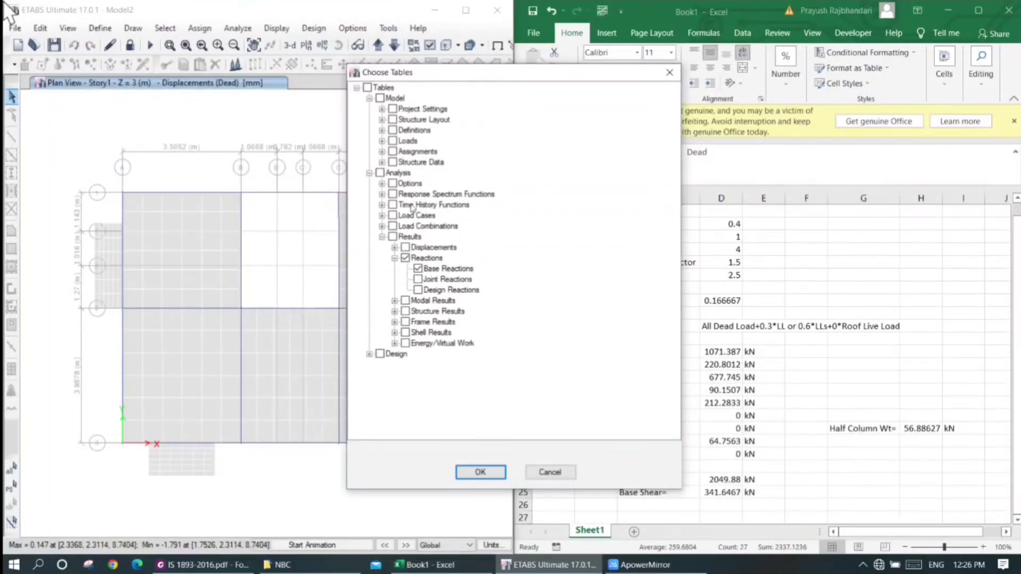
left_click(462, 476)
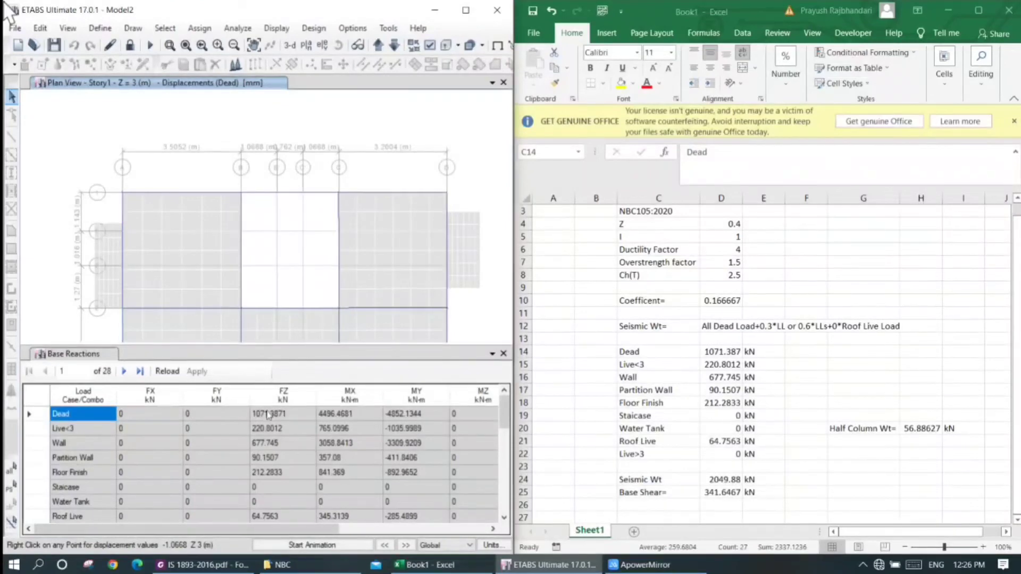
left_click_drag(269, 415, 273, 515)
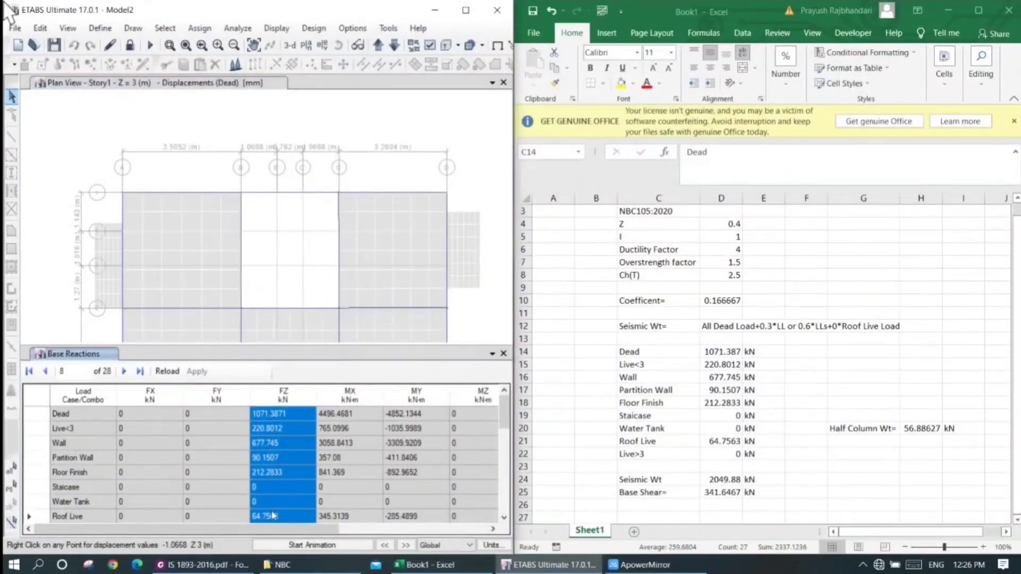
scroll(234, 473, "down", 3)
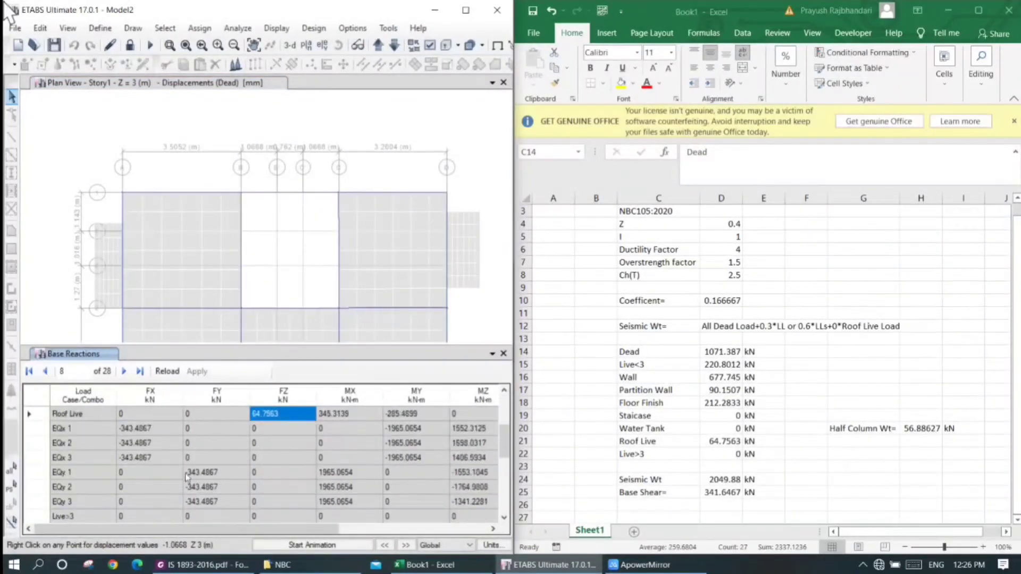
left_click(261, 516)
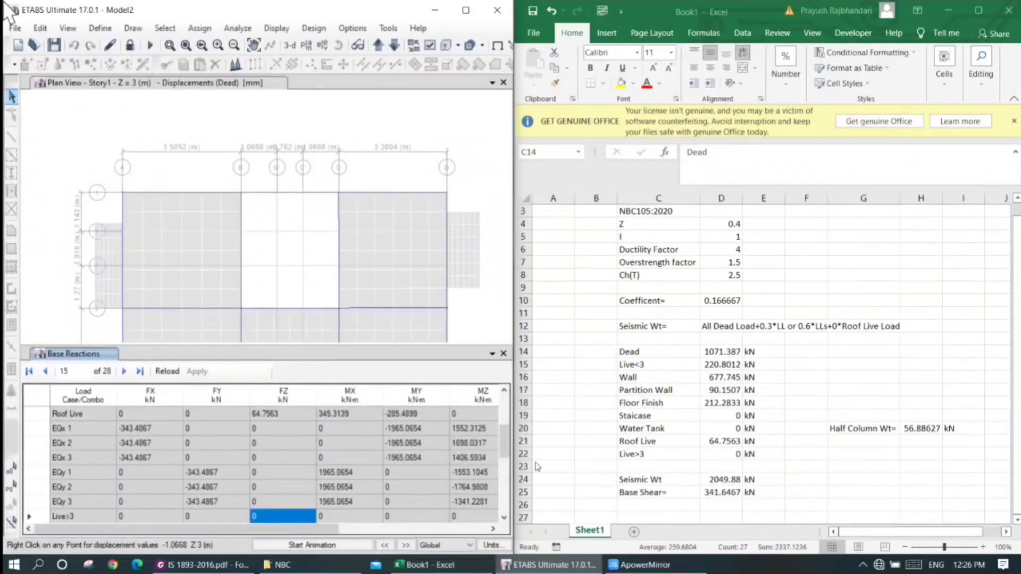
Try factors of 0.3 for Live<3 and Live>3 in the seismic weight formula in D24
left_click(724, 479)
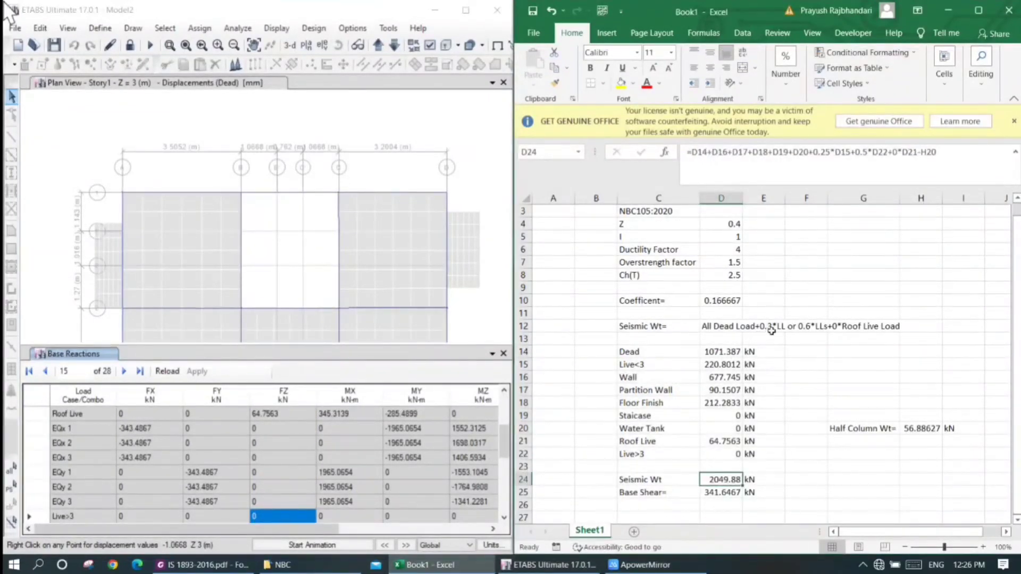
left_click(830, 152)
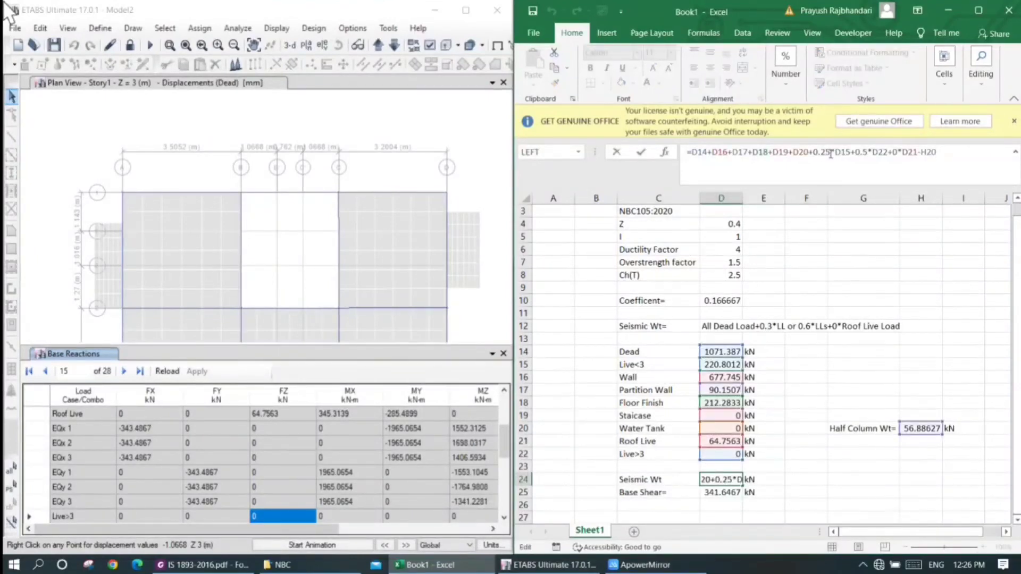
key("BackSpace")
key("BackSpace")
type("3")
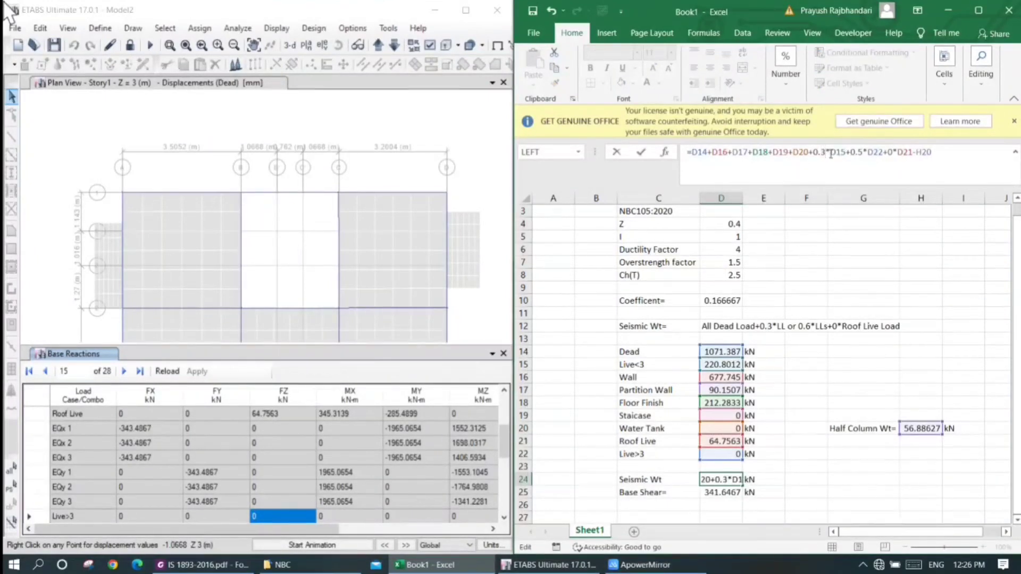
left_click(863, 152)
key("BackSpace")
type("3")
key("Return")
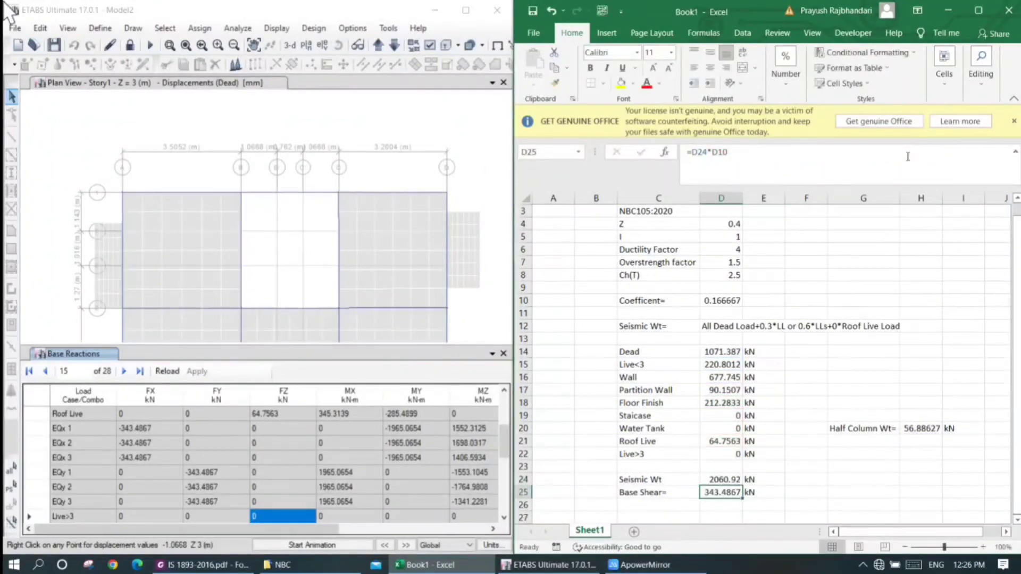
left_click(701, 479)
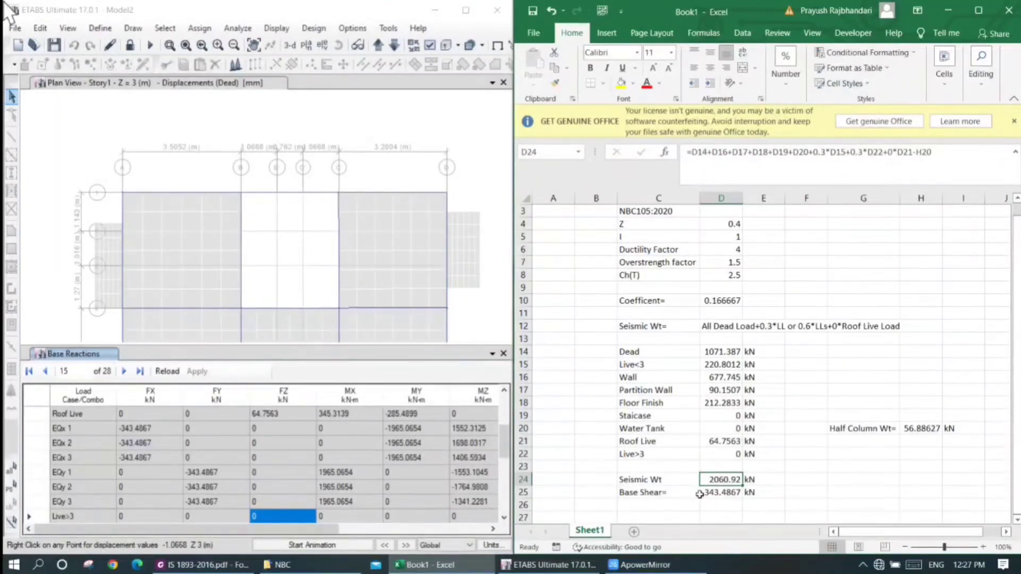
key("ctrl+z")
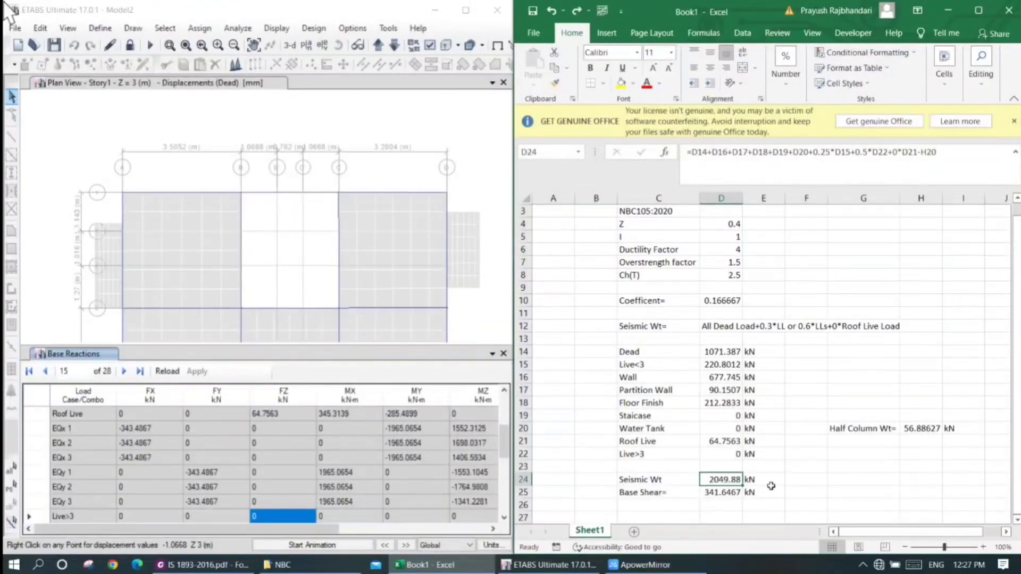
Set the factors of Live<3 (D15) and Live>3 (D22) to 0.3 in the seismic weight formula and check the base shear formula
left_click(828, 153)
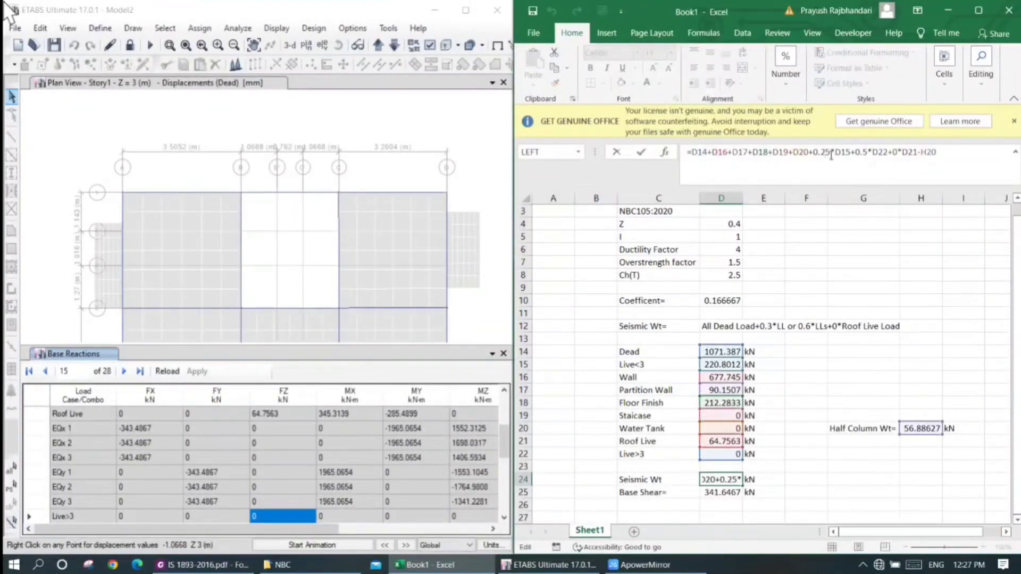
key("BackSpace")
key("BackSpace")
type("3")
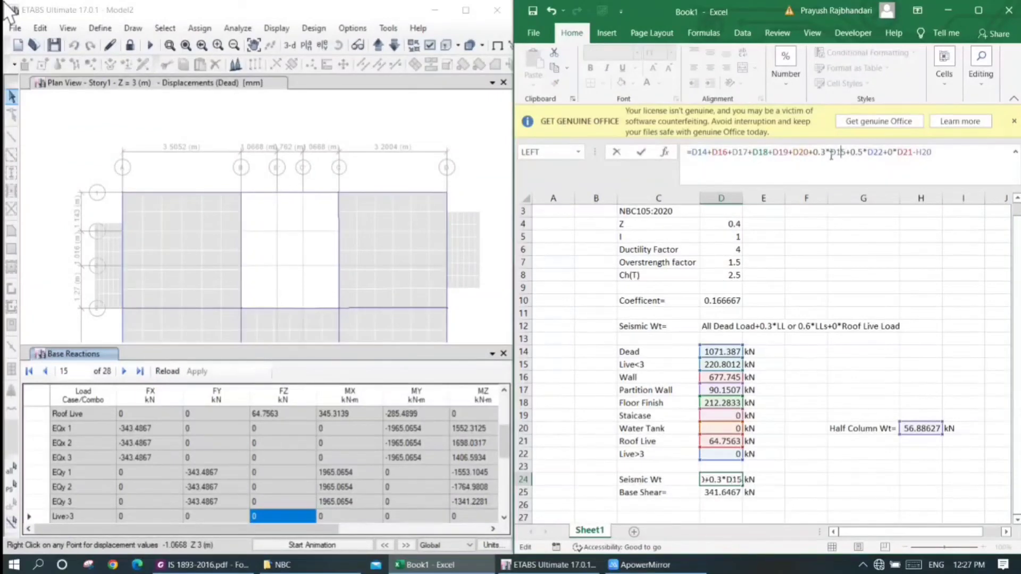
key("Right")
key("Right")
key("Right")
key("Right")
key("Right")
key("Right")
key("Right")
key("Right")
key("Return")
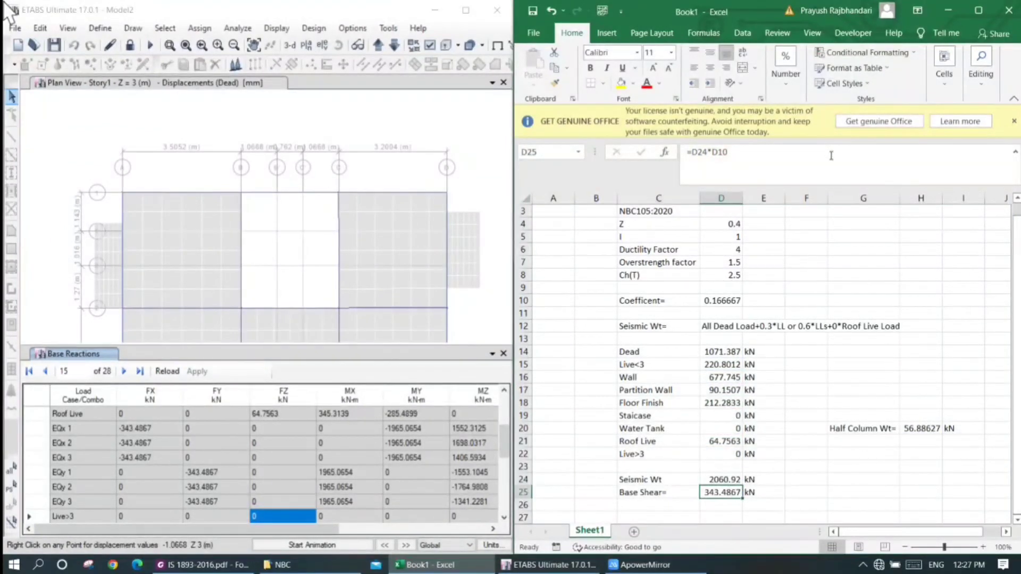
double_click(718, 492)
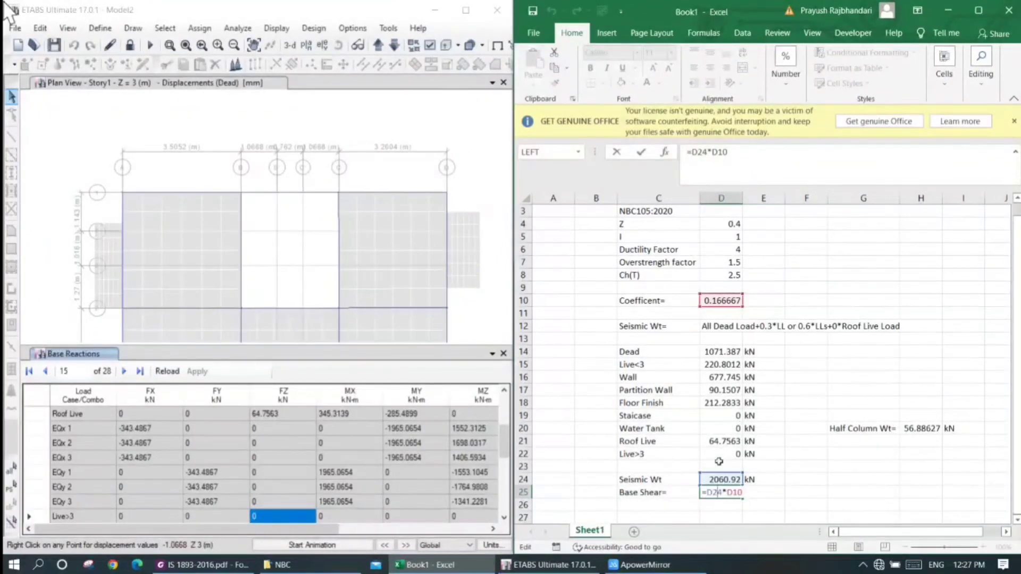
key("Return")
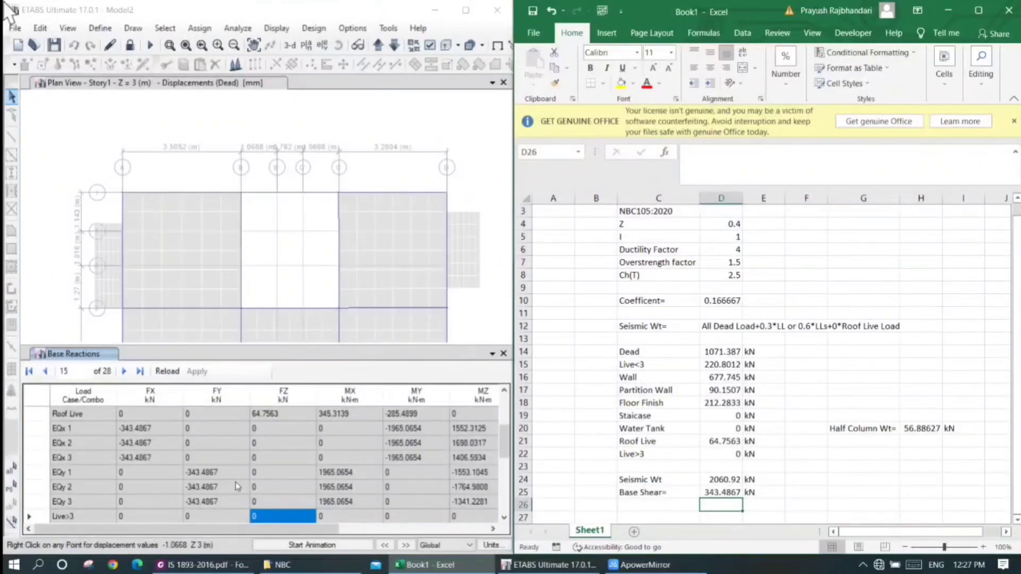
In ETABS, locate the Auto Seismic - User Coefficients table among the model's load tables and close the selection without displaying it
left_click(98, 30)
left_click(78, 122)
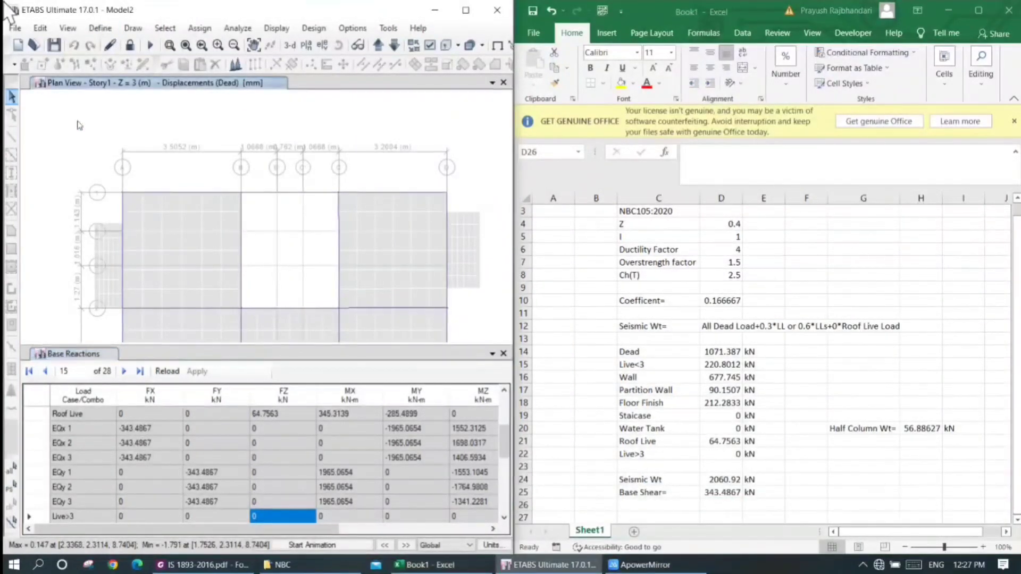
key("ctrl+t")
left_click(369, 98)
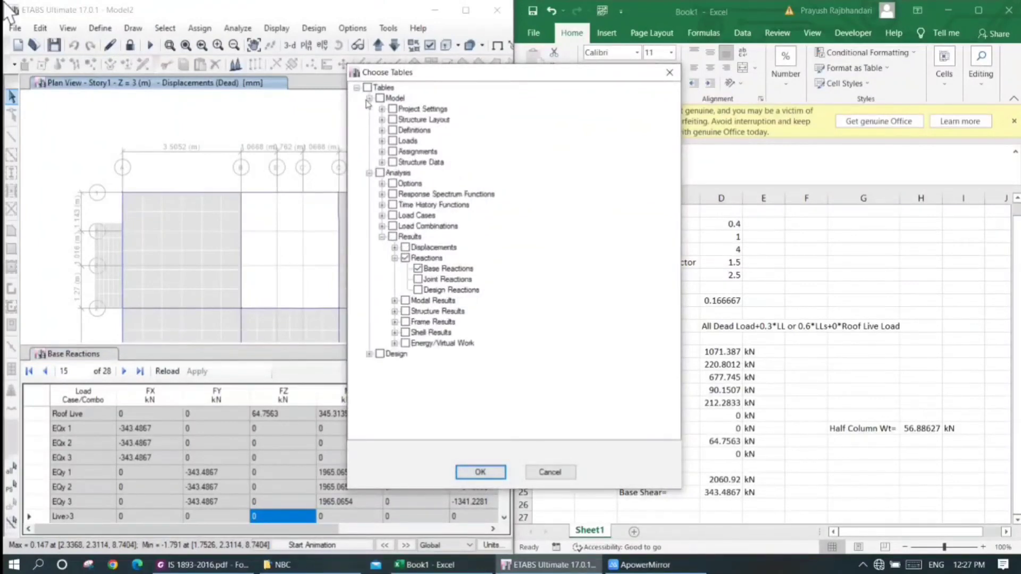
left_click(382, 141)
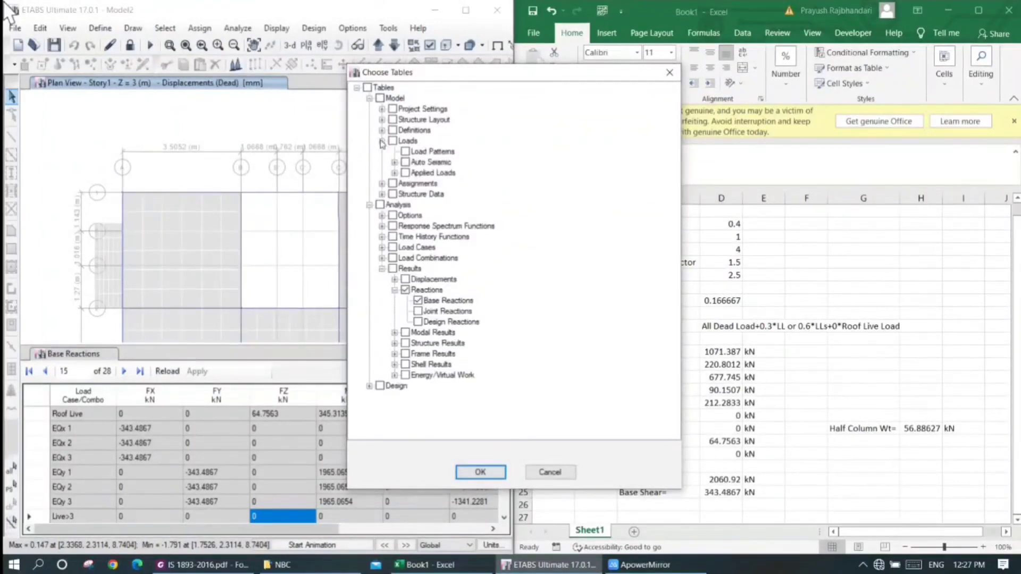
left_click(394, 163)
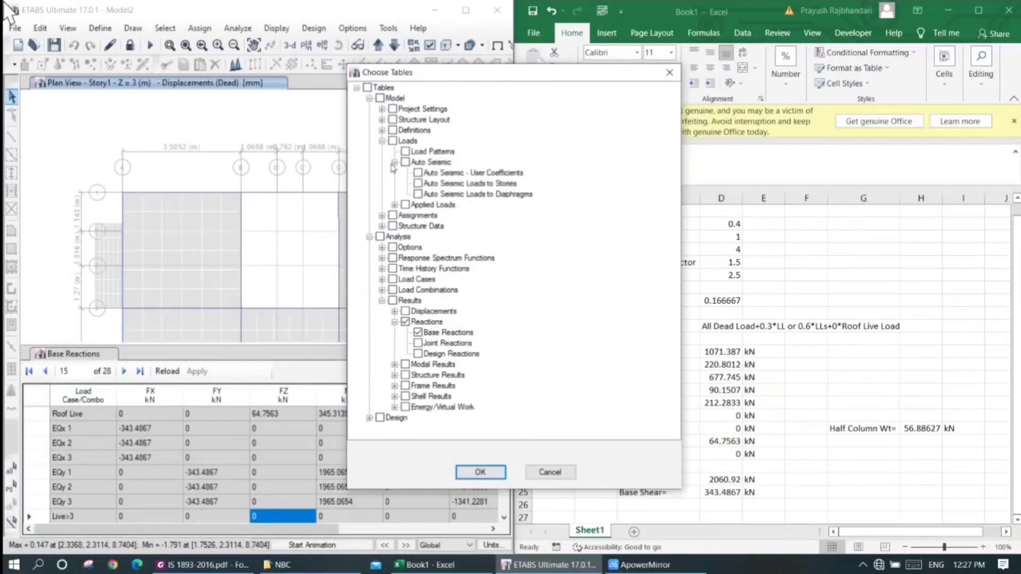
left_click(418, 173)
left_click(549, 472)
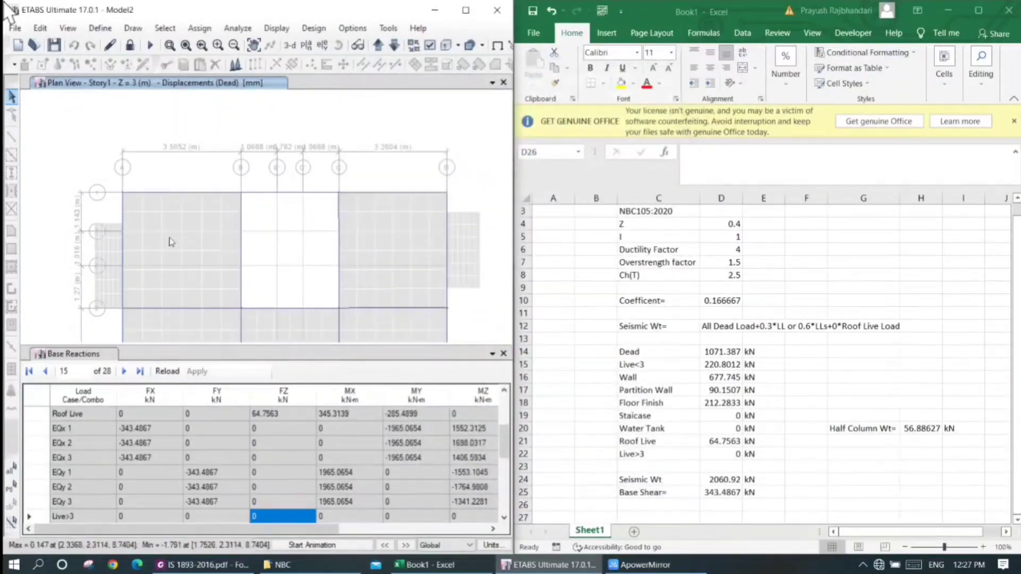
Reopen the table selection, mark Auto Seismic - User Coefficients under the model loads, and cancel the selection
left_click(100, 28)
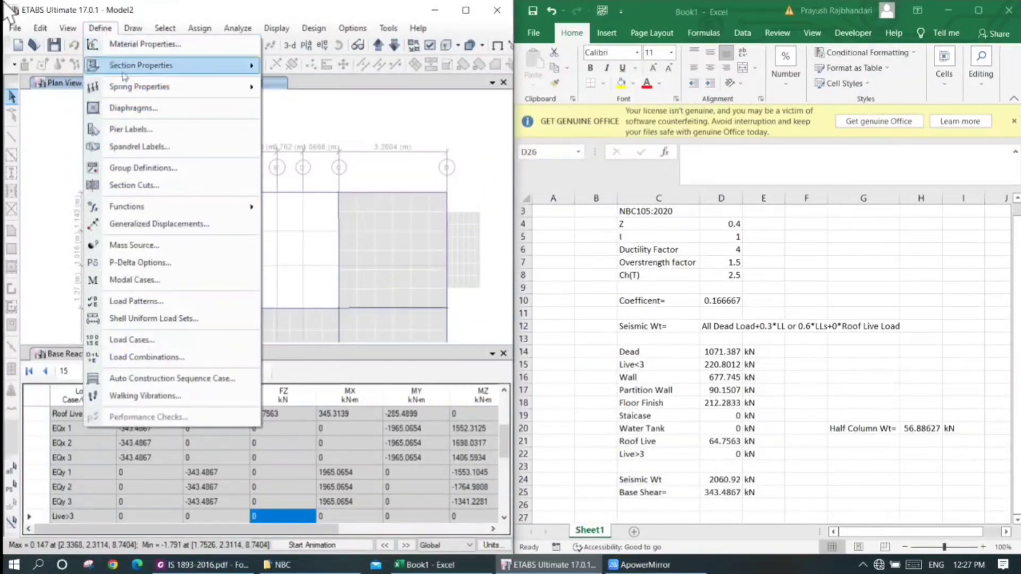
left_click(345, 136)
key("ctrl+t")
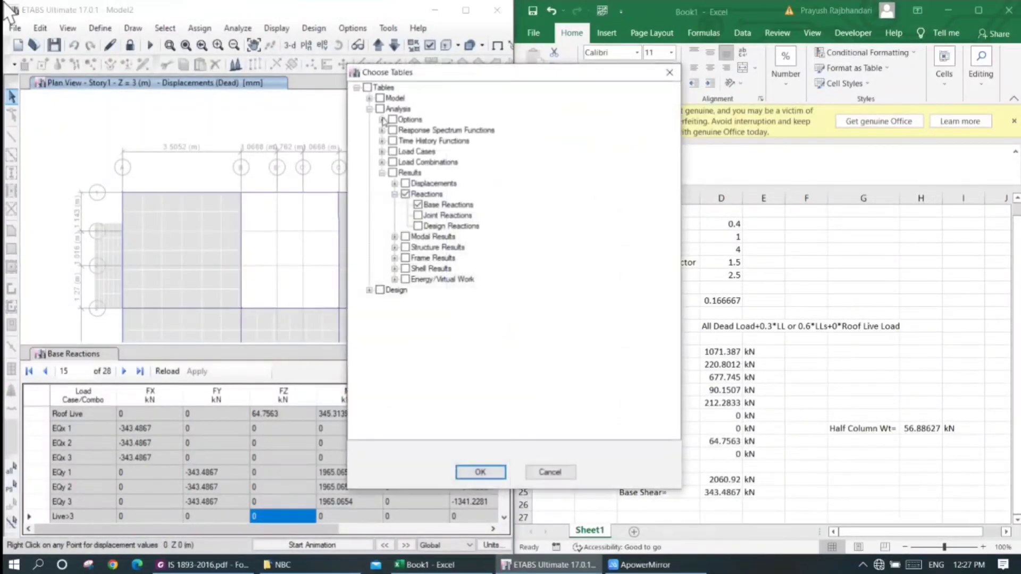
left_click(381, 140)
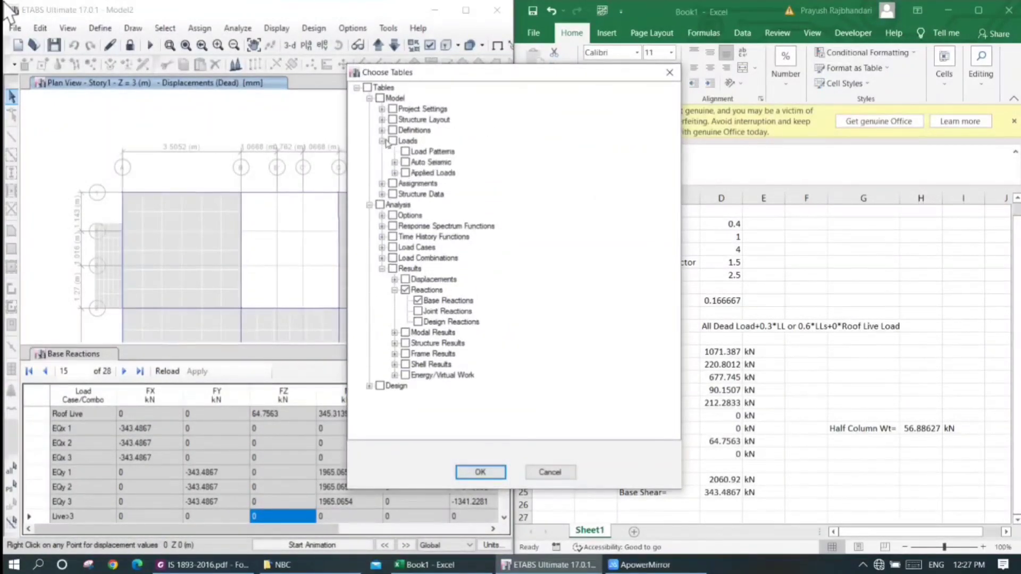
left_click(395, 161)
left_click(426, 174)
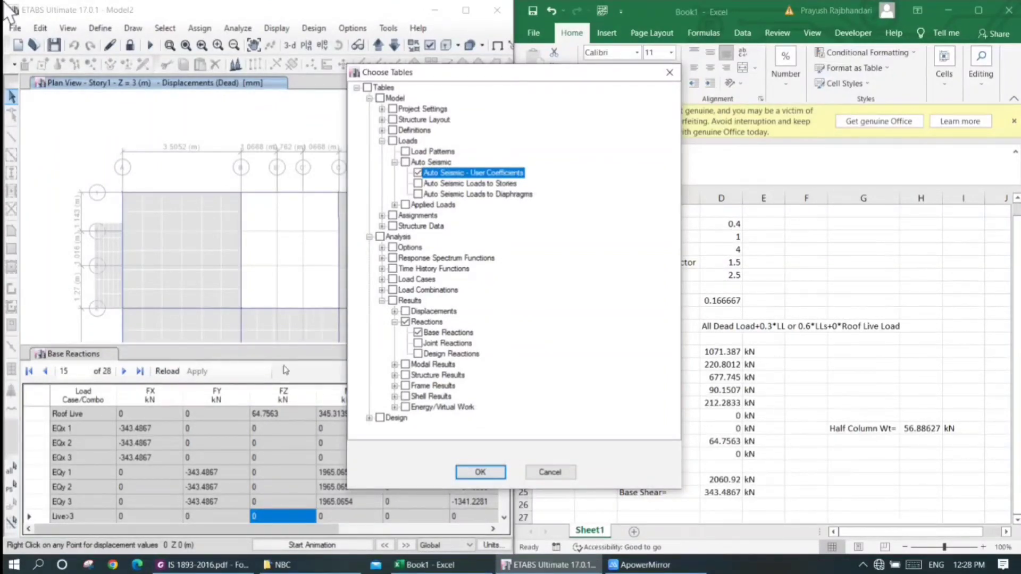
left_click(147, 437)
left_click(550, 472)
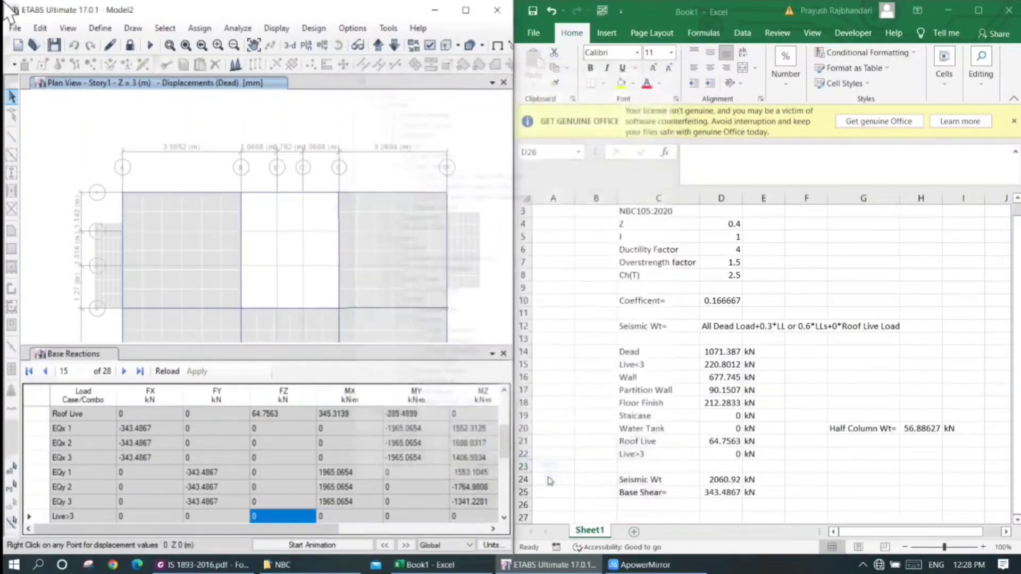
Compare the EQx 1 base reaction FX with the Excel base shear, and examine the seismic weight and half column weight formulas
left_click(117, 431)
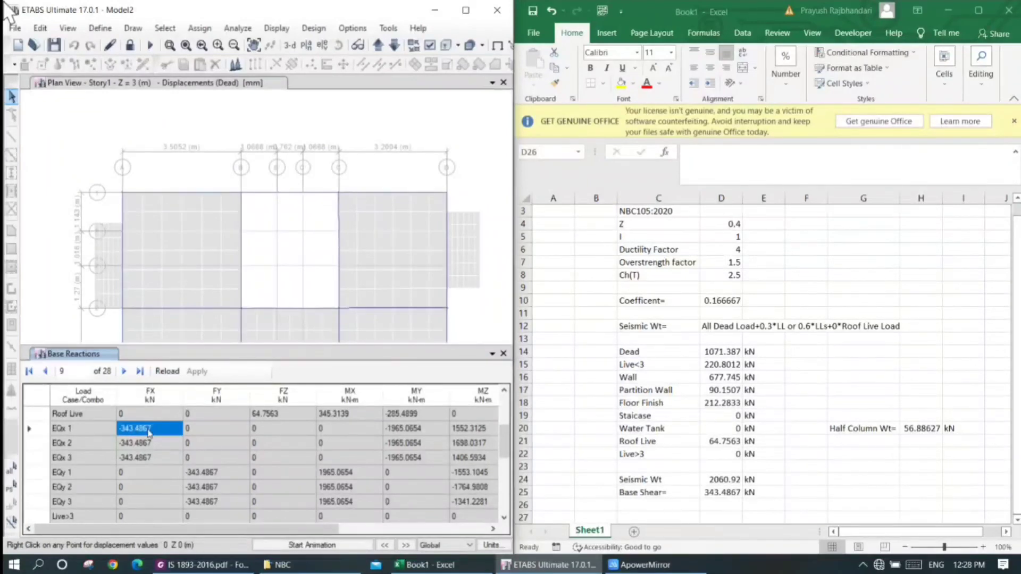
left_click(729, 493)
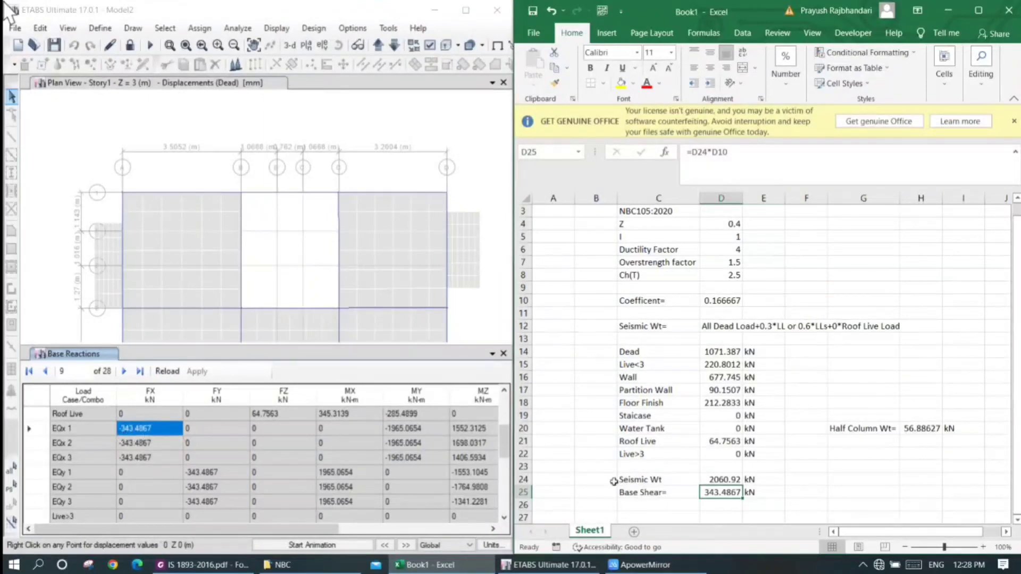
left_click(727, 480)
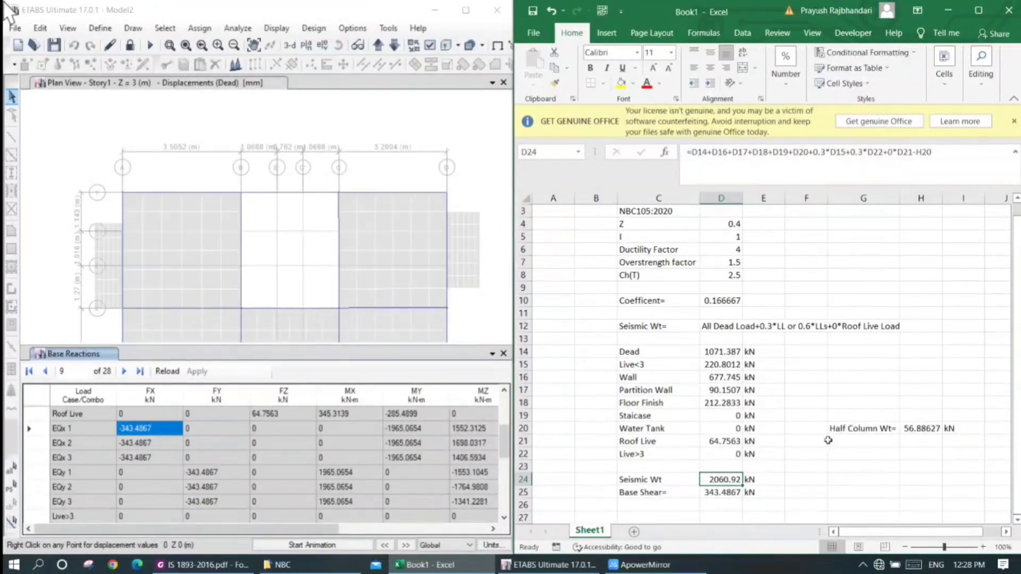
left_click(921, 429)
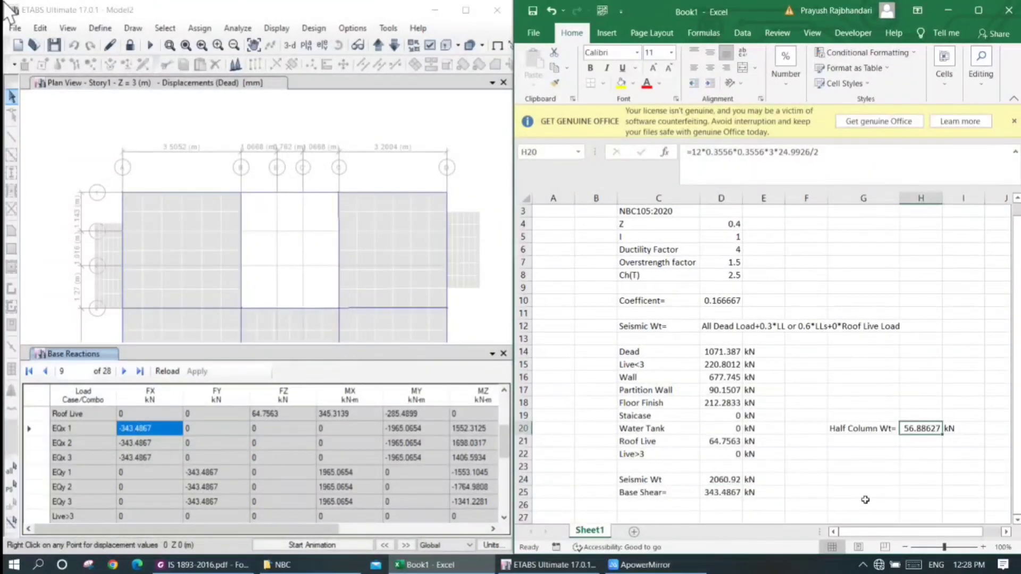